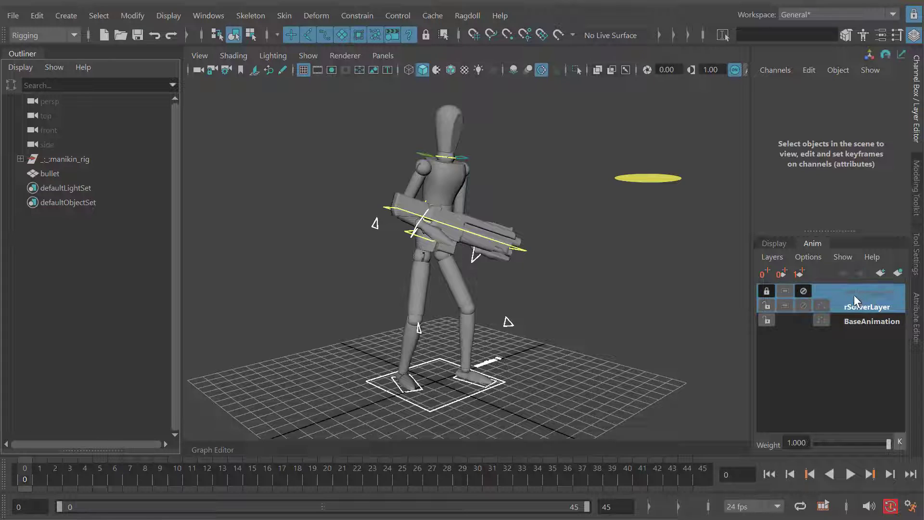
Step: Delete the rSolverLayer animation layers above BaseAnimation and display the character's joints through the mesh
right_click(854, 294)
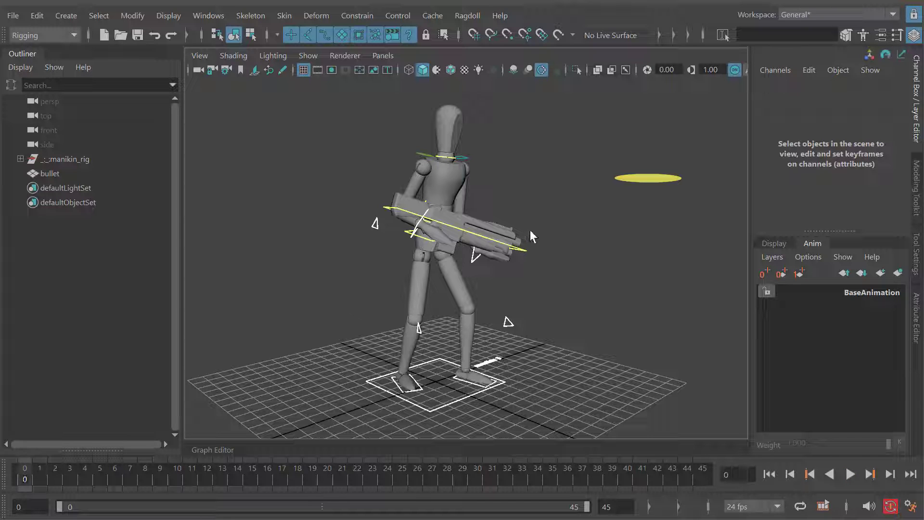
alt+drag(547, 238, 385, 225)
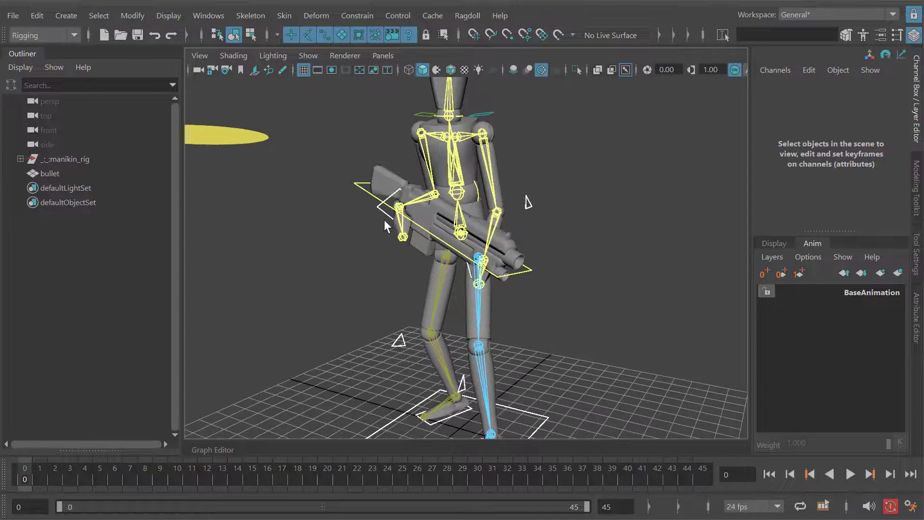
alt+right_drag(400, 293, 467, 262)
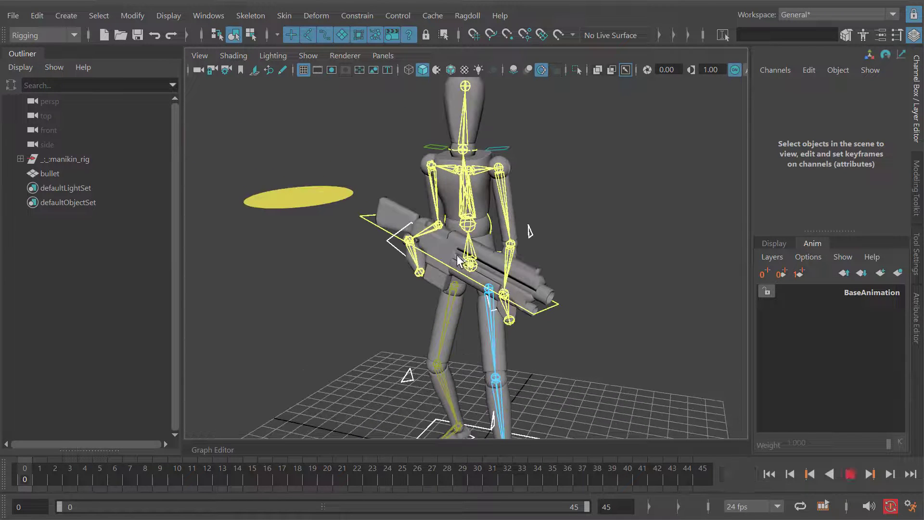
Step: Assign and connect Ragdoll markers to the hip, torso and head joints of the manikin, in that order
click(469, 264)
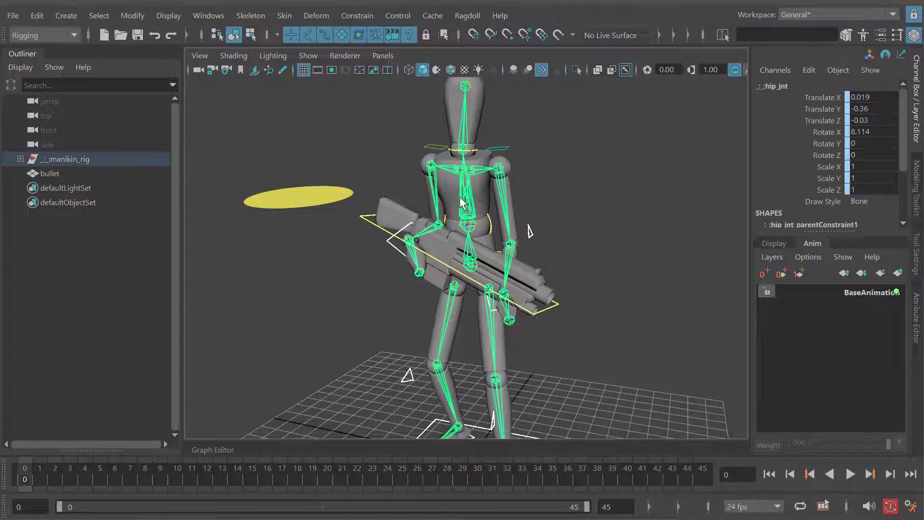
shift+click(467, 224)
shift+click(463, 148)
alt+right_drag(460, 152, 417, 174)
alt+drag(418, 173, 409, 159)
click(467, 16)
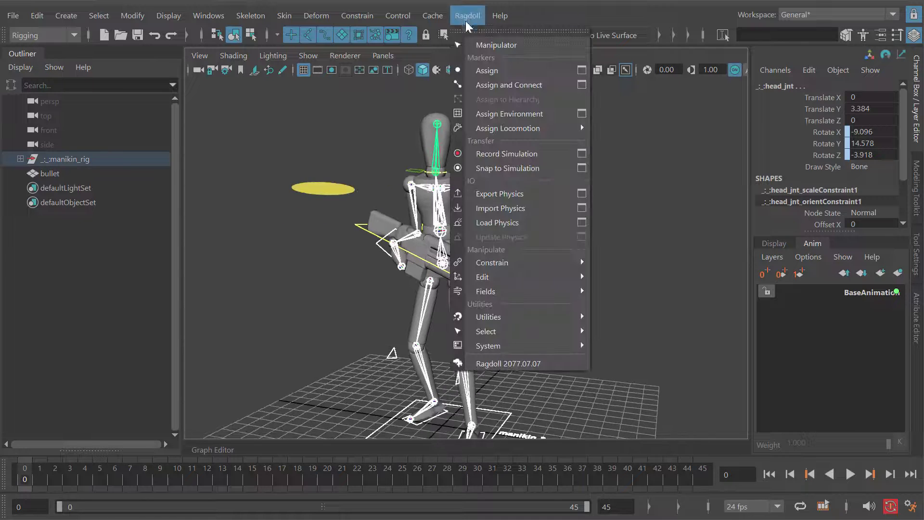
click(492, 85)
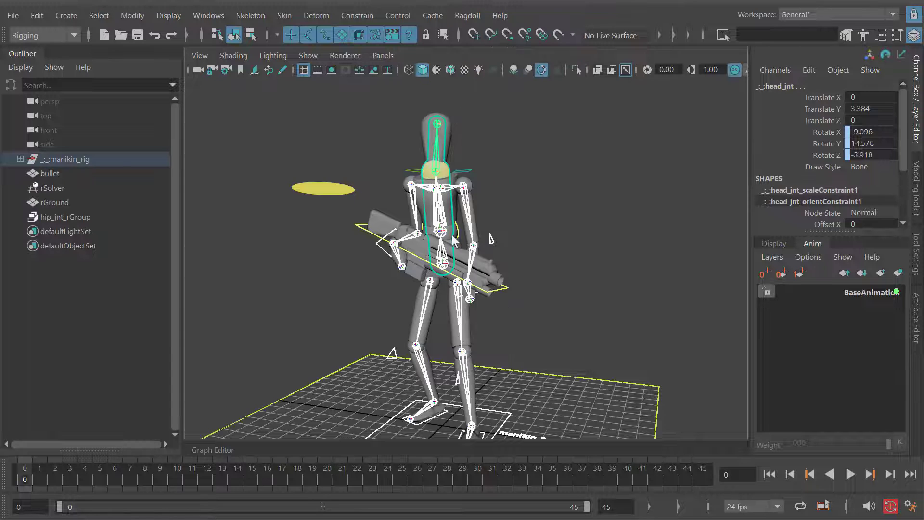
Step: Assign and connect markers from the torso joint down the left arm to the left hand joint
key(f)
alt+drag(443, 248, 425, 177)
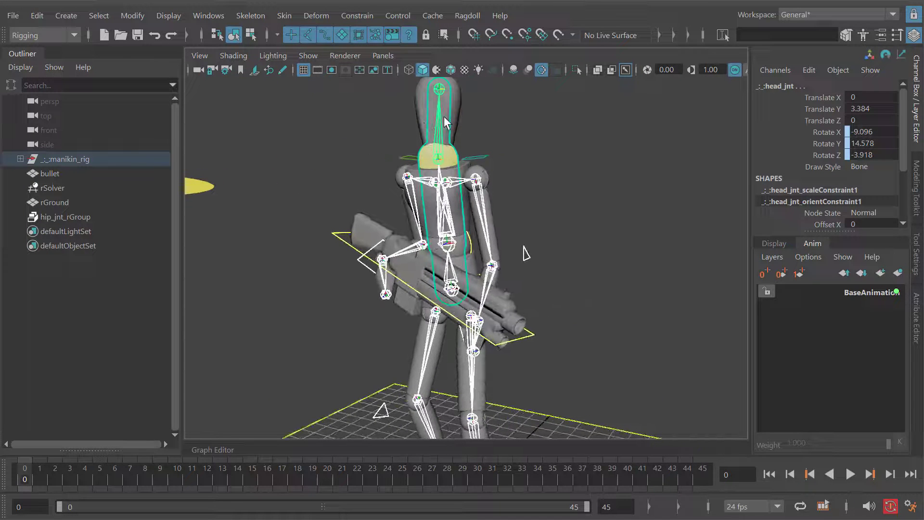
alt+drag(460, 289, 433, 268)
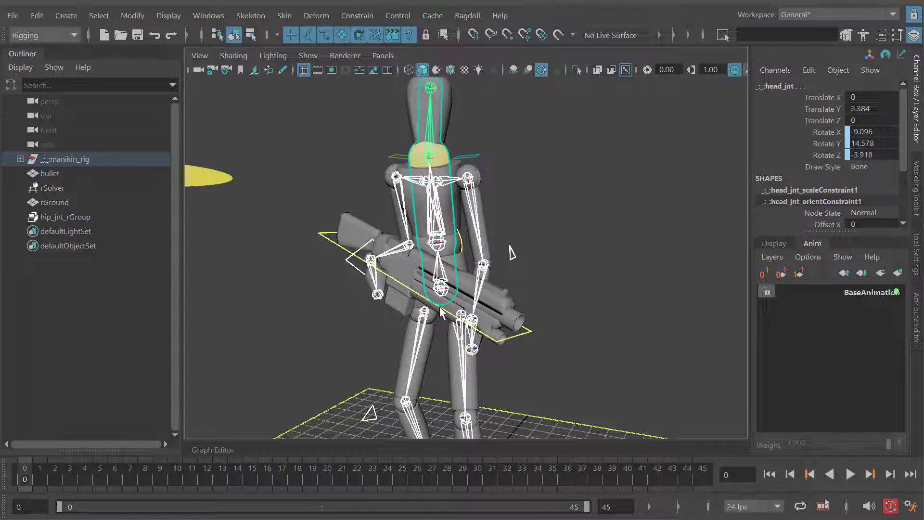
alt+drag(441, 312, 420, 177)
alt+drag(440, 270, 391, 220)
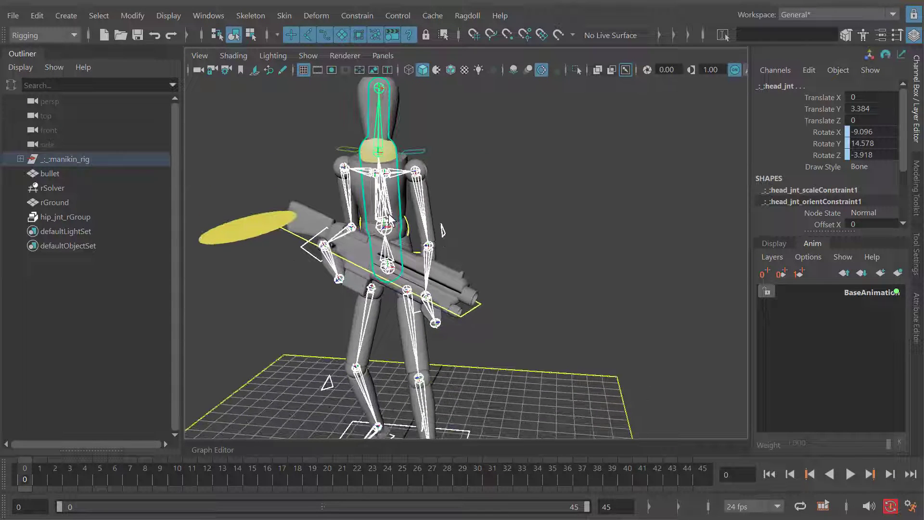
click(382, 209)
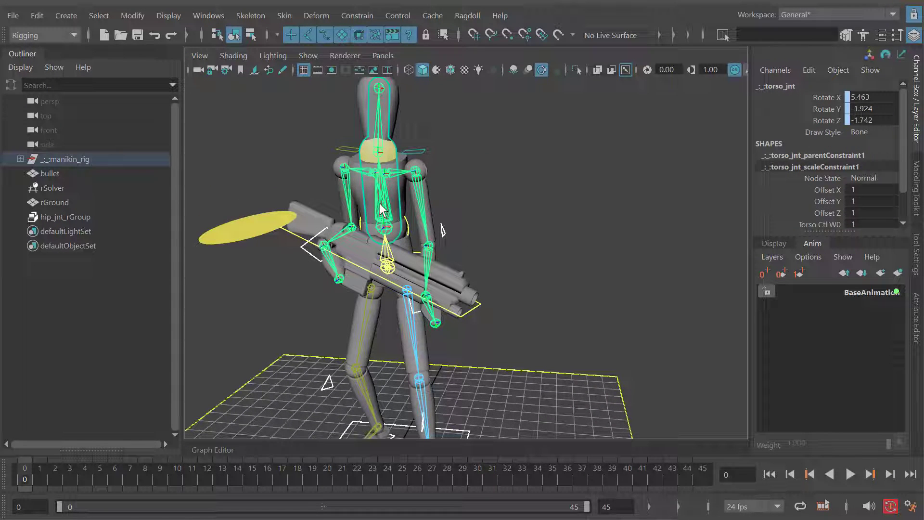
click(428, 210)
click(431, 302)
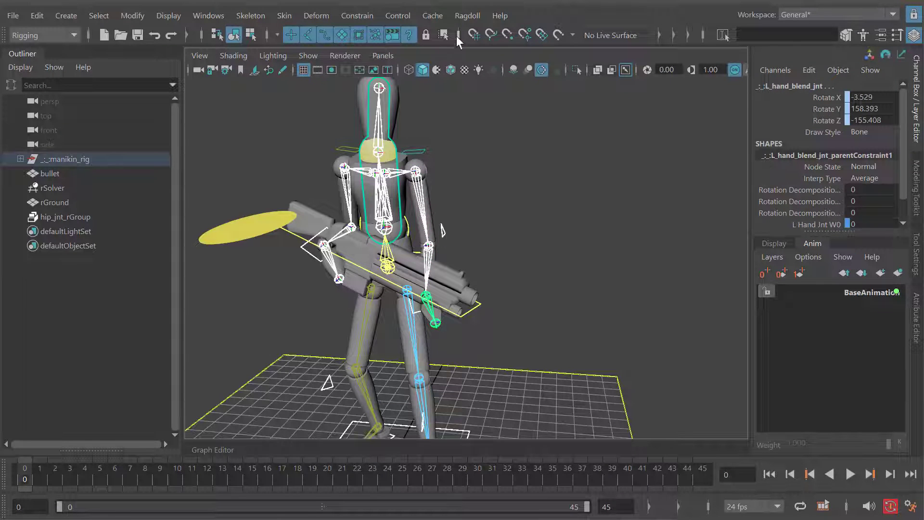
click(466, 16)
click(490, 84)
alt+drag(398, 195, 415, 211)
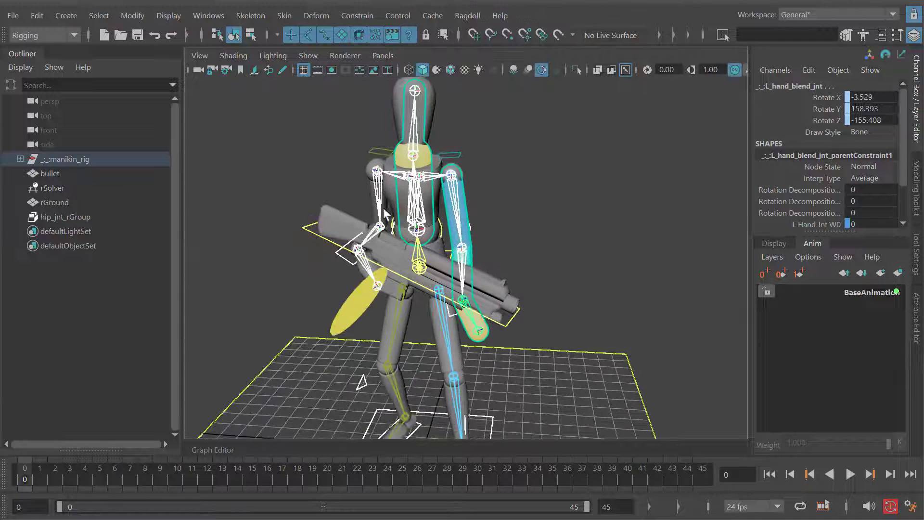
Step: Repeat Assign and Connect from the torso joint down the right arm to the right hand joint
click(412, 210)
shift+click(379, 206)
shift+click(367, 241)
shift+click(372, 275)
key(g)
alt+middle_drag(428, 267, 403, 195)
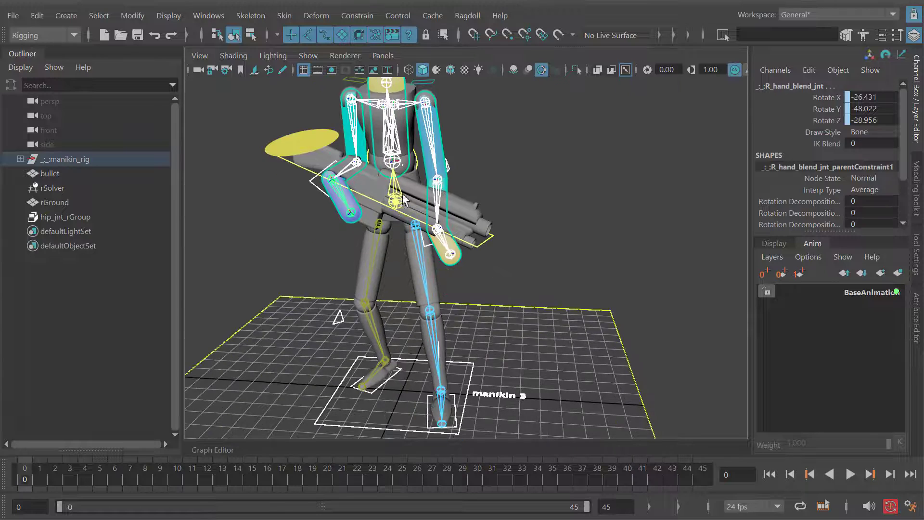
Step: Repeat Assign and Connect from the hip joint down the left leg to the left foot joint
click(396, 200)
alt+drag(402, 264, 404, 249)
shift+click(424, 288)
shift+click(439, 415)
key(g)
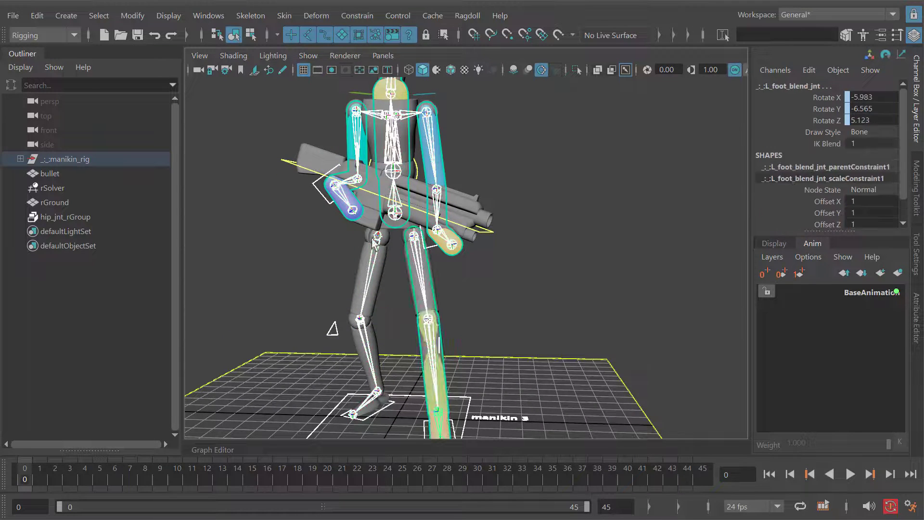
Step: Repeat Assign and Connect from the hip joint down the right leg to the right foot joint
click(394, 211)
shift+click(370, 263)
shift+click(364, 396)
key(g)
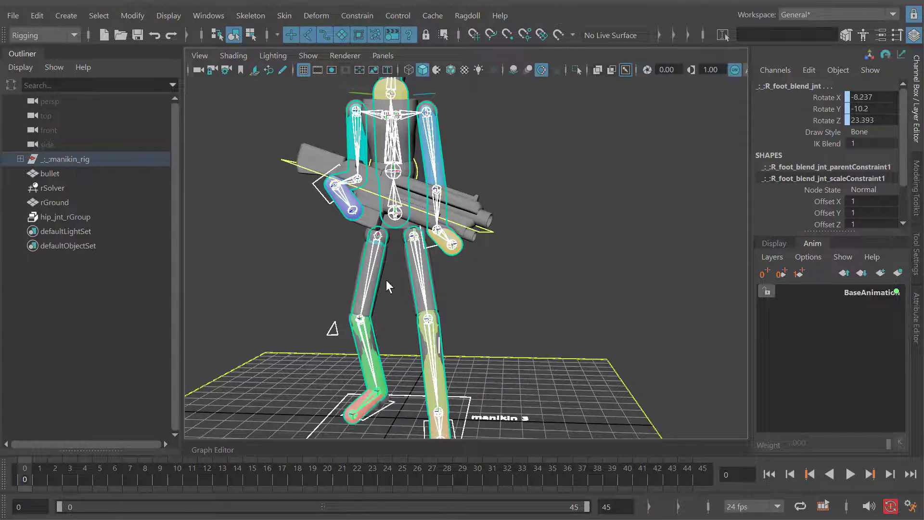
Step: Play the timeline briefly to preview the markers, and turn off X-ray display of the joints
scroll(383, 277, down, 3)
alt+drag(368, 269, 466, 177)
click(494, 267)
scroll(494, 267, down, 2)
key(alt+v)
key(alt+v)
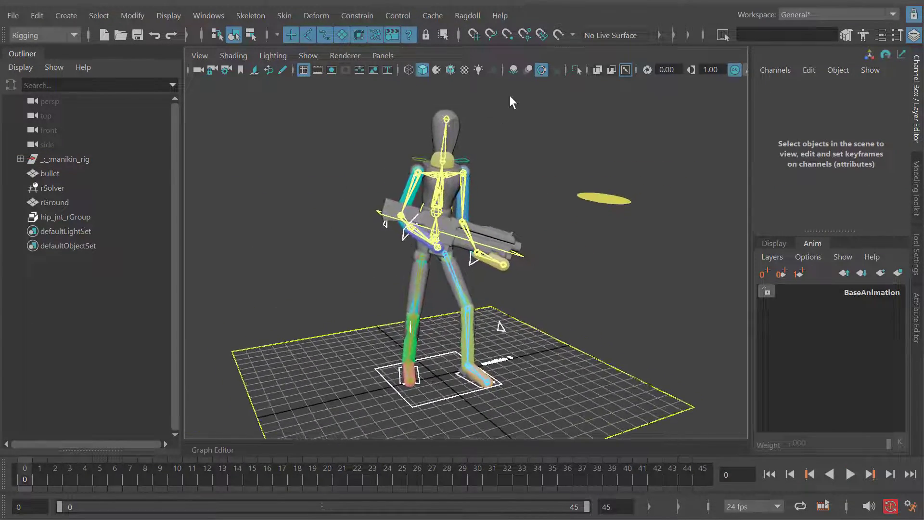
click(626, 70)
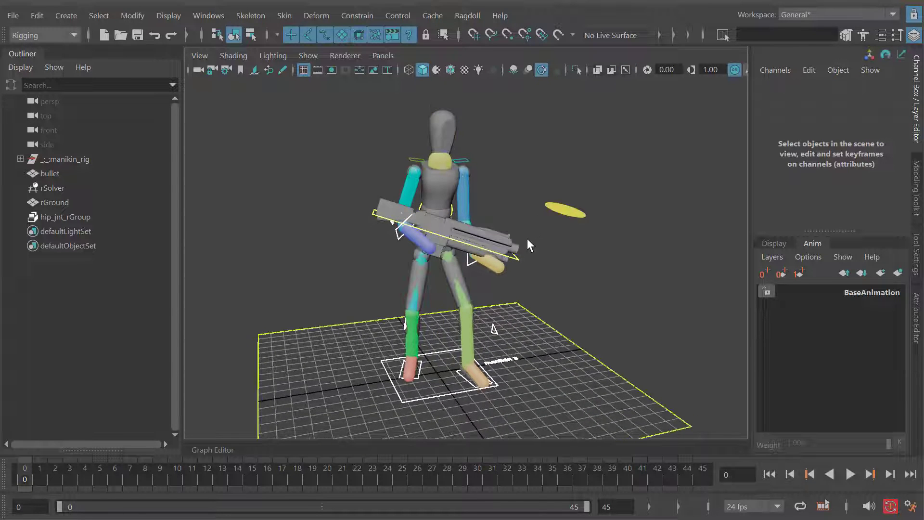
Step: Move rSolver about 9 units along X so the simulated markers stand beside the manikin
click(91, 188)
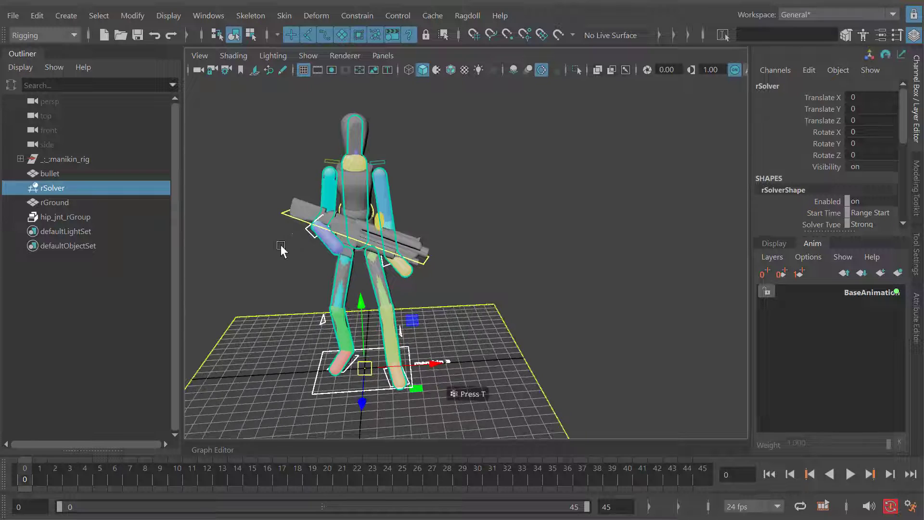
middle_drag(281, 244, 418, 268)
Step: Play back the simulation to compare the offset markers with the manikin's animation, and return to the first frame
alt+drag(418, 265, 396, 289)
key(alt+v)
key(alt+shift+v)
key(alt+v)
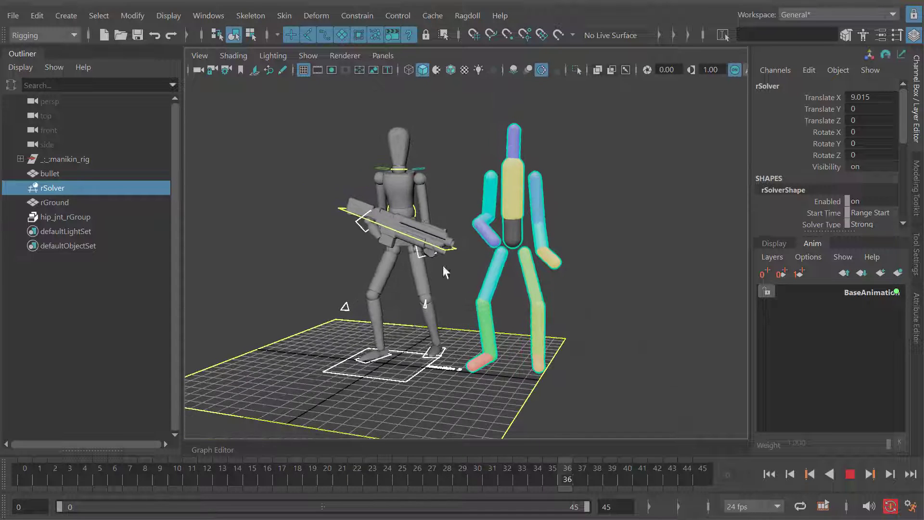
key(alt+shift+v)
alt+drag(379, 237, 454, 208)
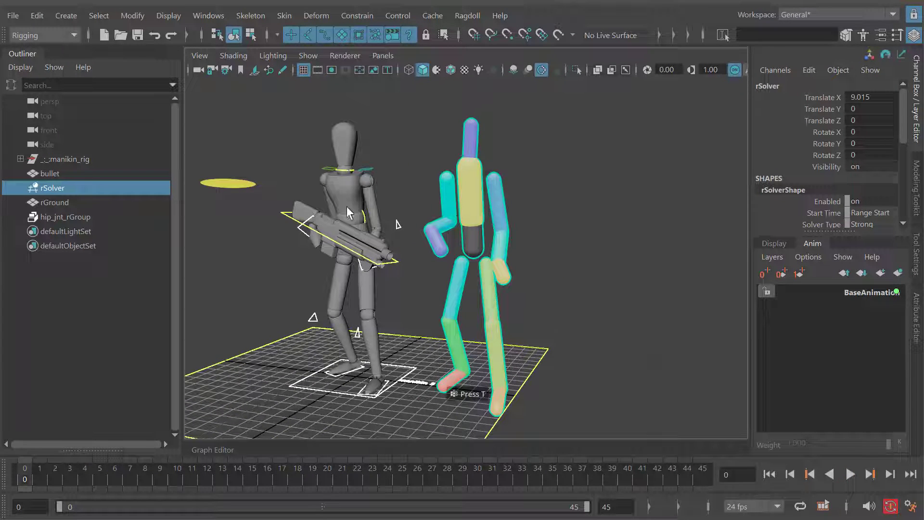
Step: Set the Rotate Stiffness of hip_jnt_rGroup to 0.01 and replay the simulation to review the looser motion
click(114, 225)
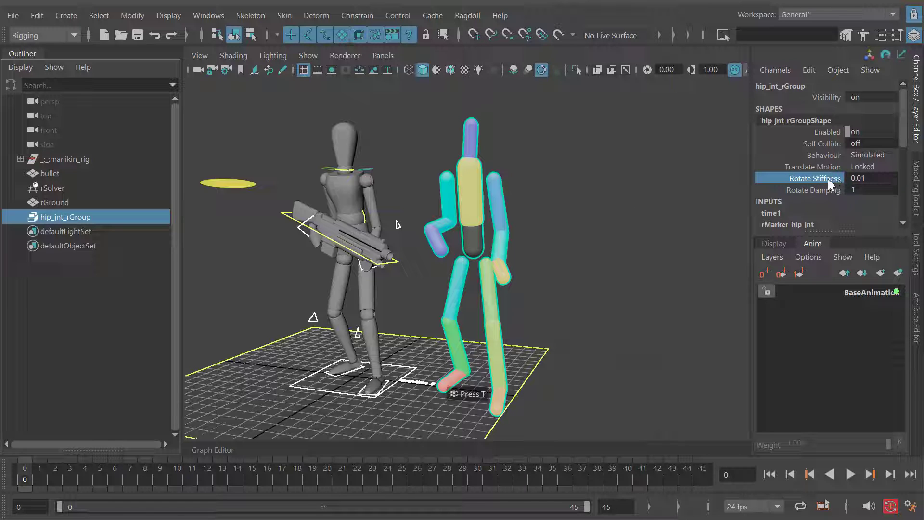
key(alt+v)
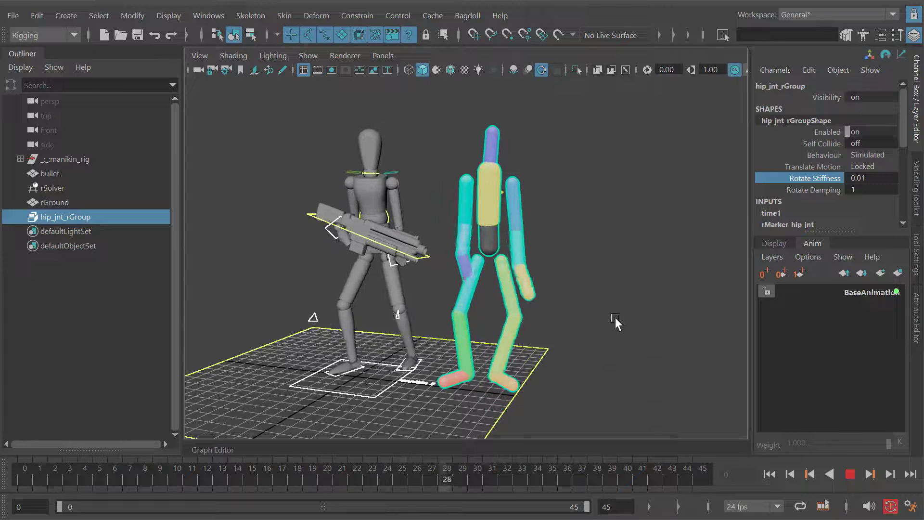
alt+drag(538, 298, 515, 313)
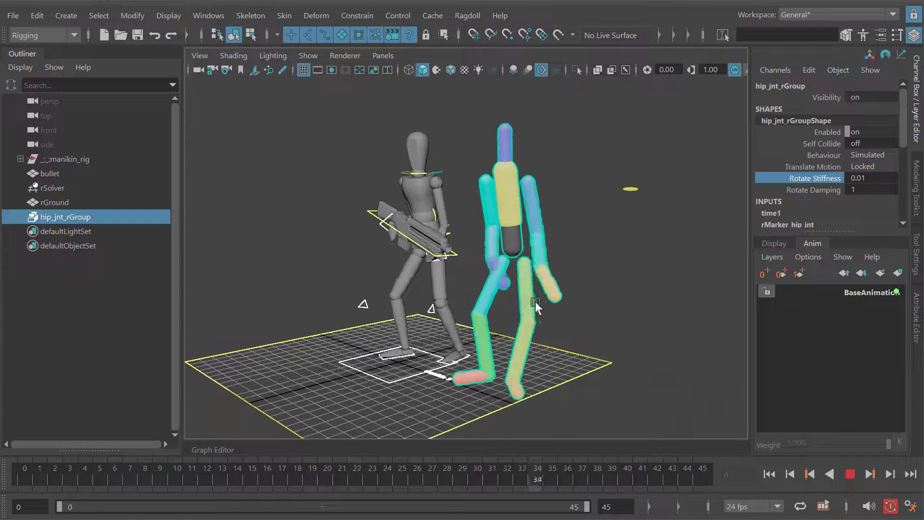
key(alt+v)
key(alt+shift+v)
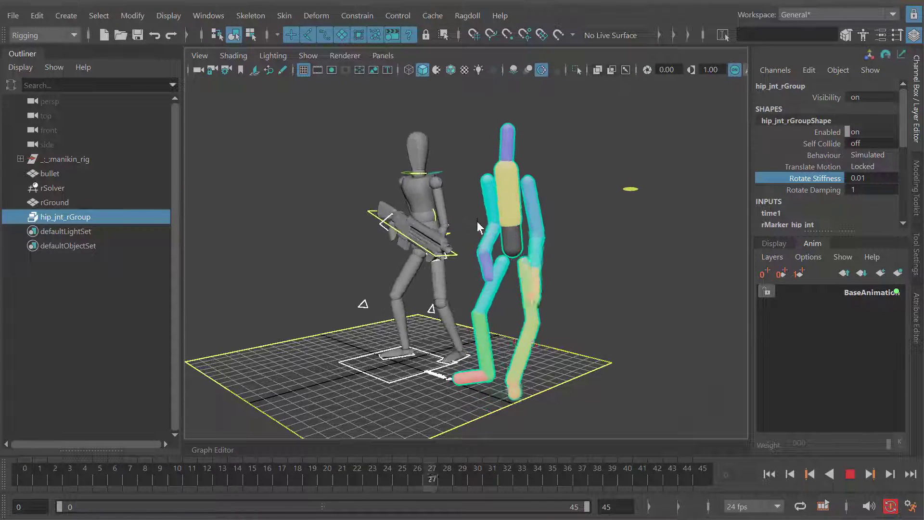
key(alt+v)
key(alt+shift+v)
alt+drag(387, 234, 438, 245)
key(alt+v)
key(alt+shift+v)
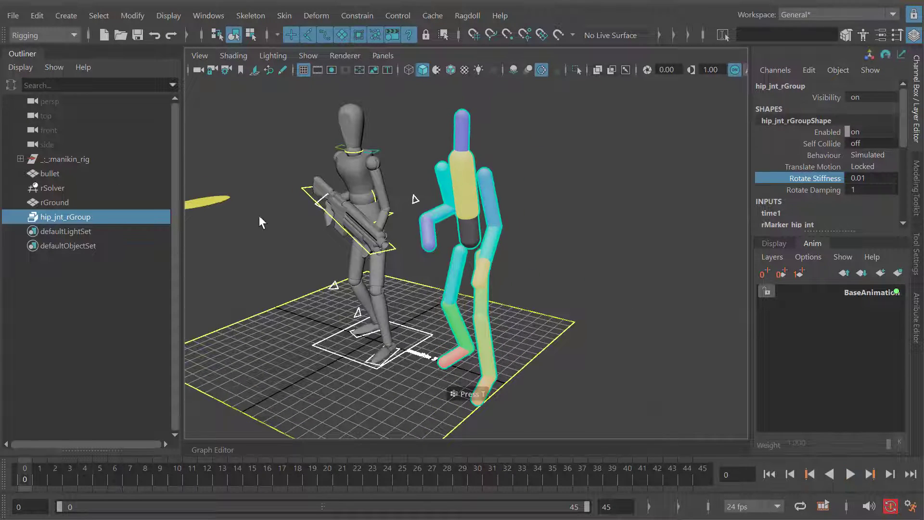
Step: Assign a Ragdoll marker to the gun control, bigGun_ctl
scroll(264, 207, up, 3)
click(315, 189)
alt+middle_drag(314, 200, 311, 198)
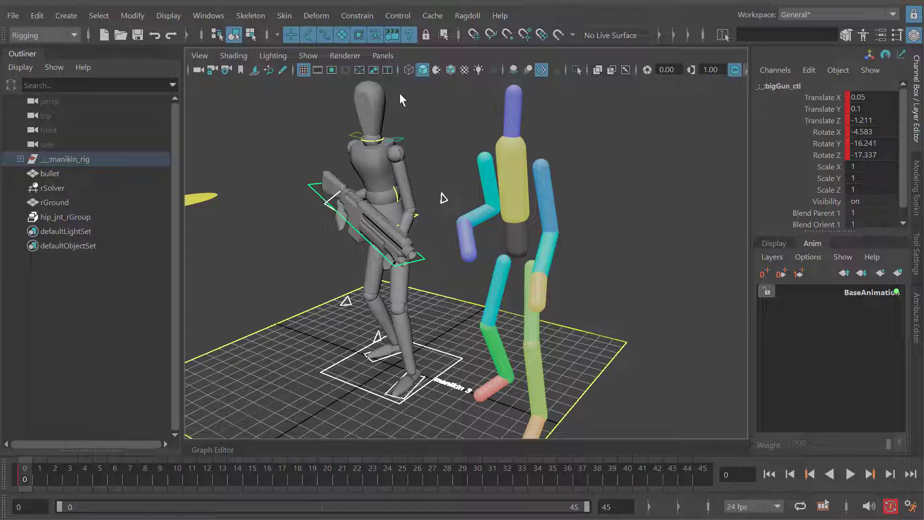
click(452, 15)
click(438, 73)
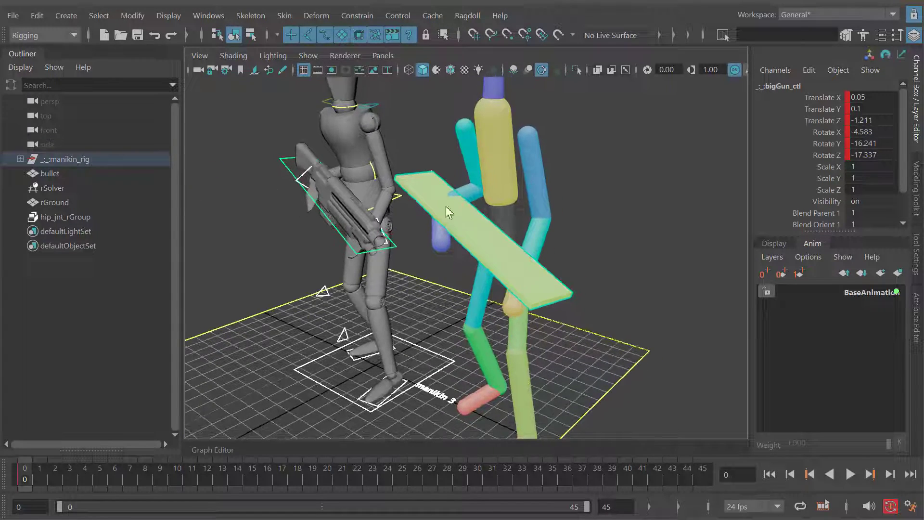
Step: Replace the gun marker's mesh with the weapon geometry, marineWeapon_geo
shift+click(303, 161)
click(467, 15)
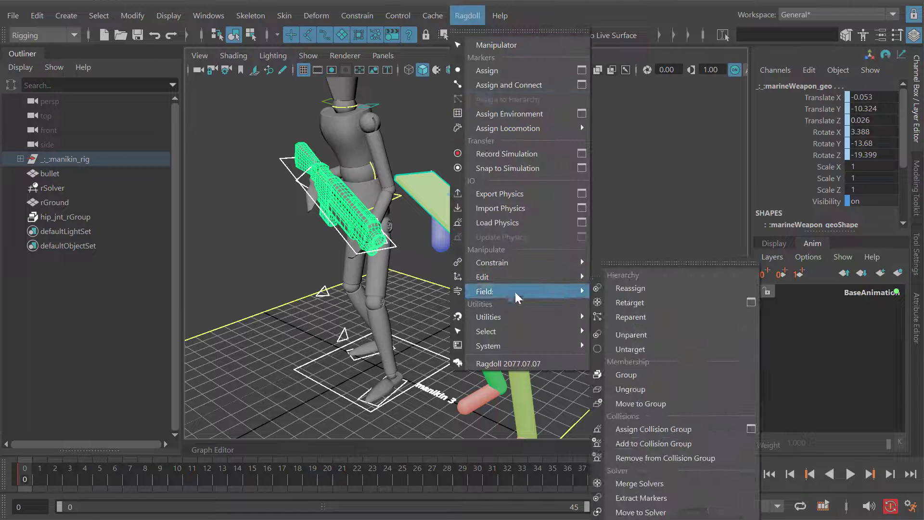
click(619, 318)
click(467, 16)
mouse_move(514, 316)
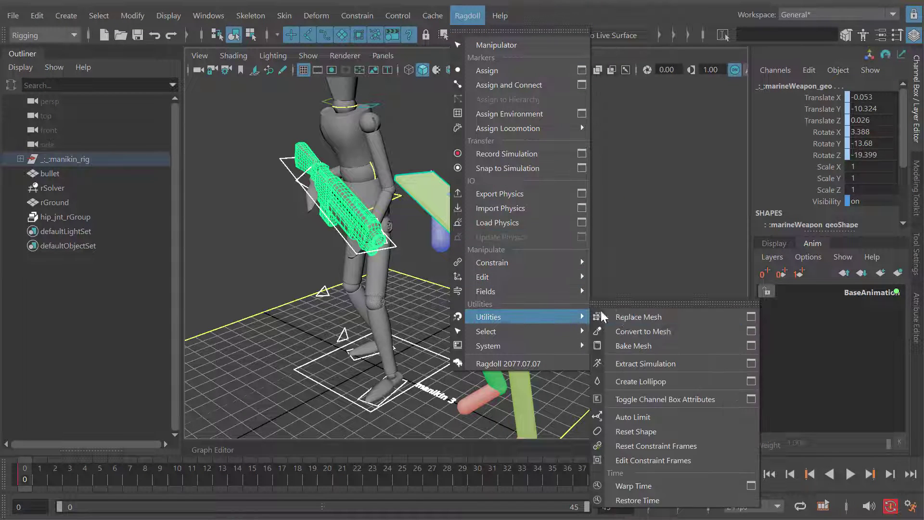
click(620, 316)
click(572, 243)
mouse_move(570, 245)
alt+mouse_down()
mouse_move(664, 241)
mouse_move(584, 255)
alt+mouse_up()
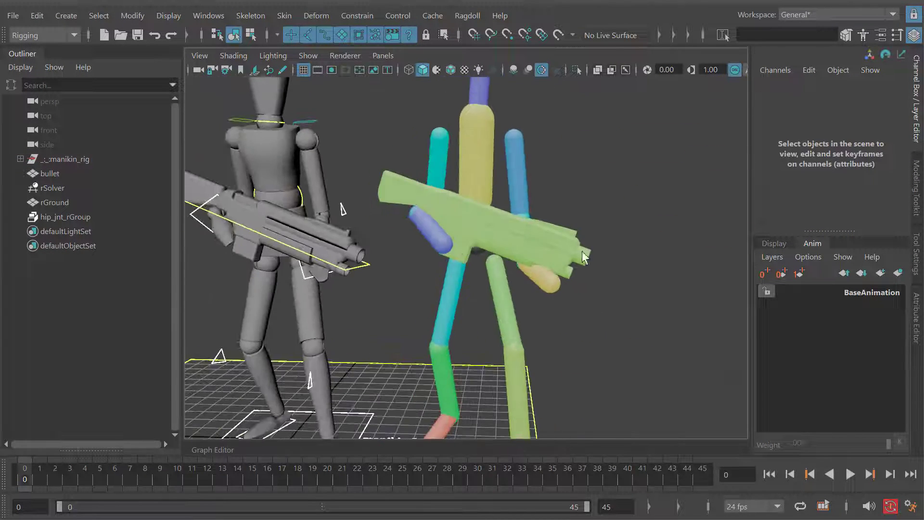
Step: Play the simulation to examine how the gun marker behaves, and return to the first frame
alt+right_drag(583, 256, 433, 210)
key(alt+v)
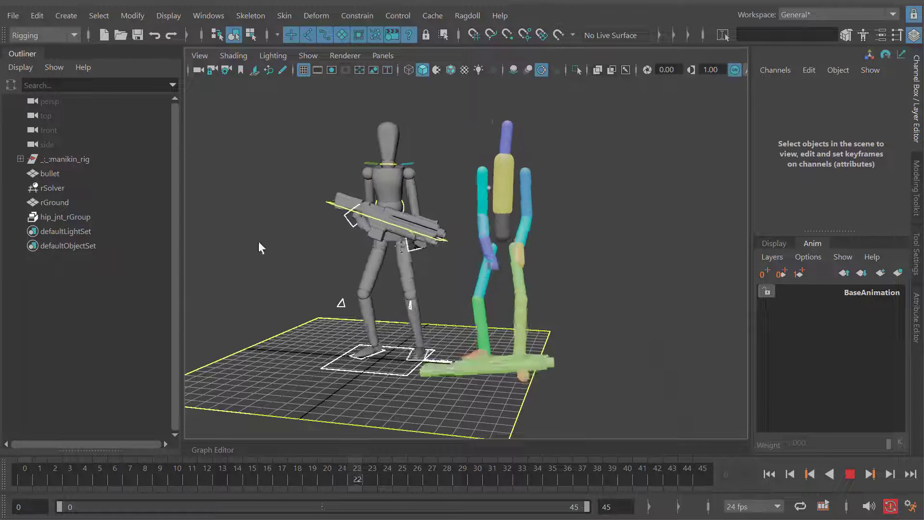
key(alt+shift+v)
alt+drag(452, 229, 445, 248)
alt+right_drag(445, 247, 452, 261)
alt+drag(453, 261, 458, 280)
key(alt+v)
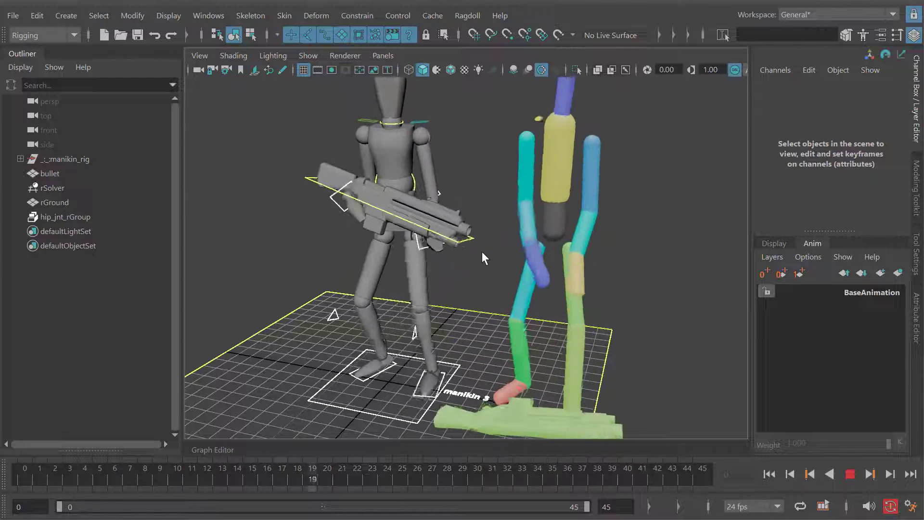
key(alt+v)
key(alt+shift+v)
Step: Weld the right hand marker, R_hand_blend_jnt, to the gun control, bigGun_ctl, with a Ragdoll constraint
alt+drag(357, 224, 389, 227)
alt+right_drag(337, 221, 371, 221)
alt+drag(371, 220, 341, 211)
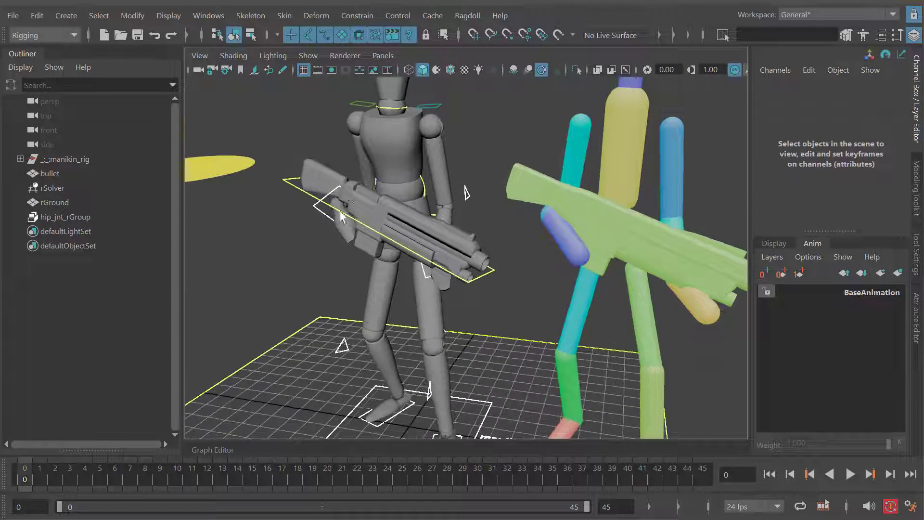
alt+drag(518, 230, 429, 238)
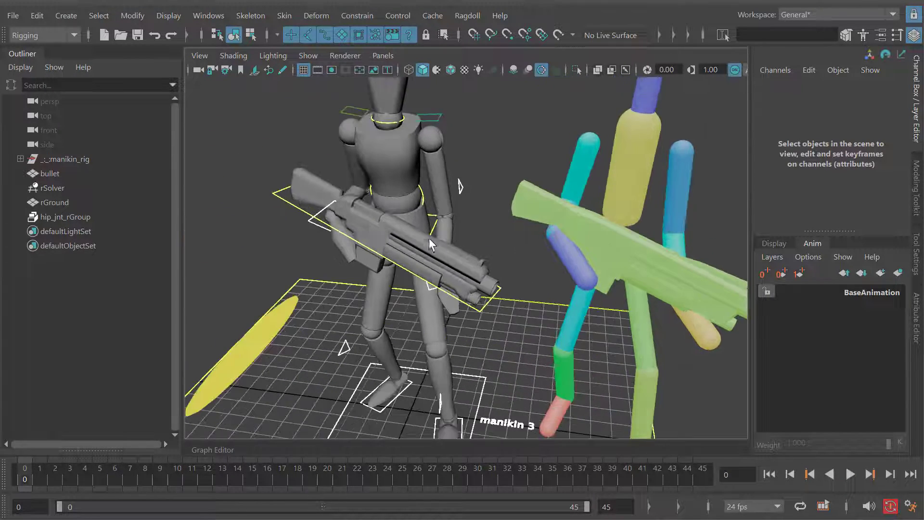
click(343, 232)
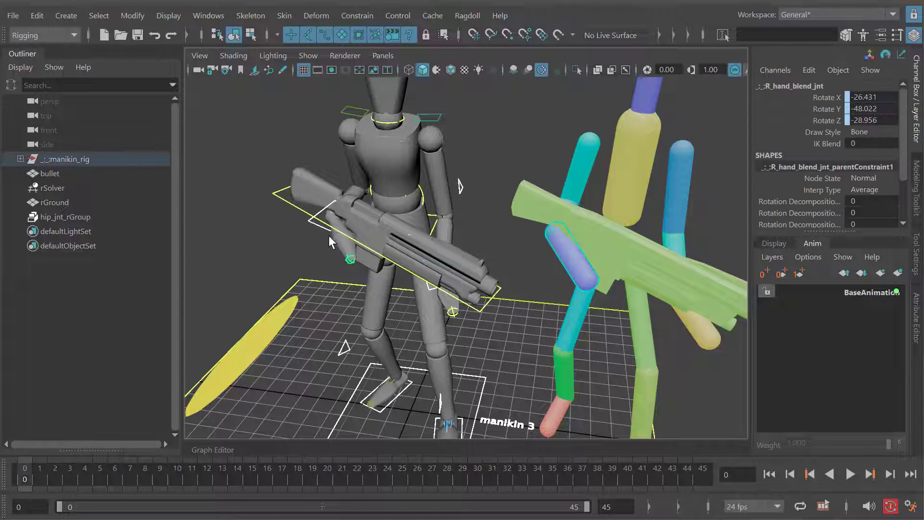
alt+drag(328, 235, 277, 219)
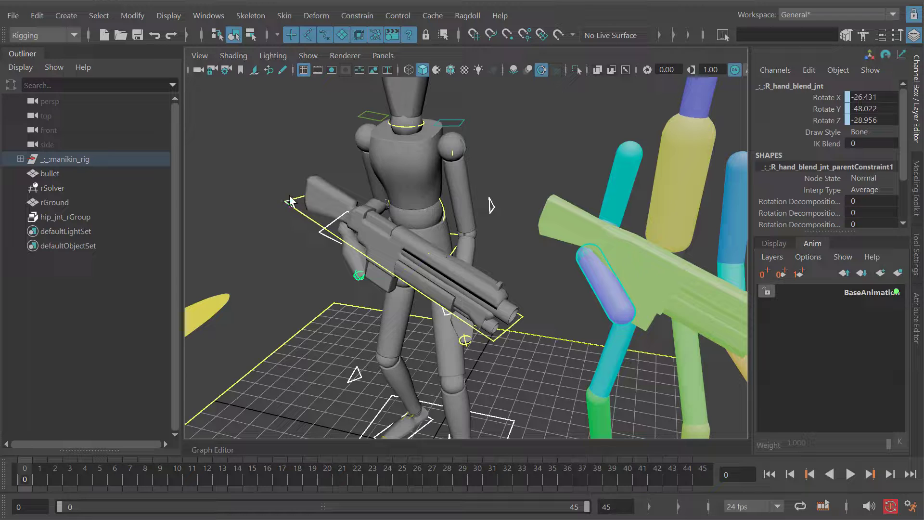
click(290, 201)
click(467, 15)
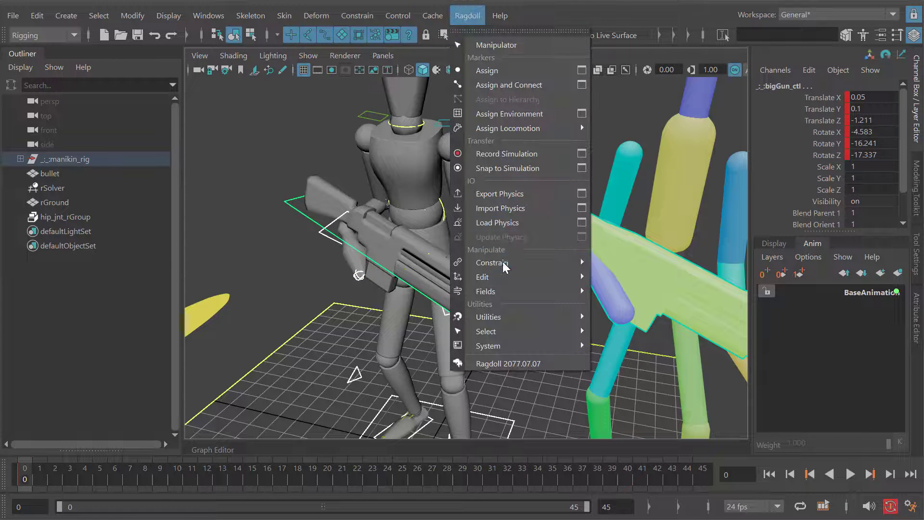
mouse_move(576, 259)
click(614, 305)
Step: Play the simulation to check the right hand's weld to the gun, and return to the first frame
alt+right_drag(605, 297, 445, 244)
key(alt+v)
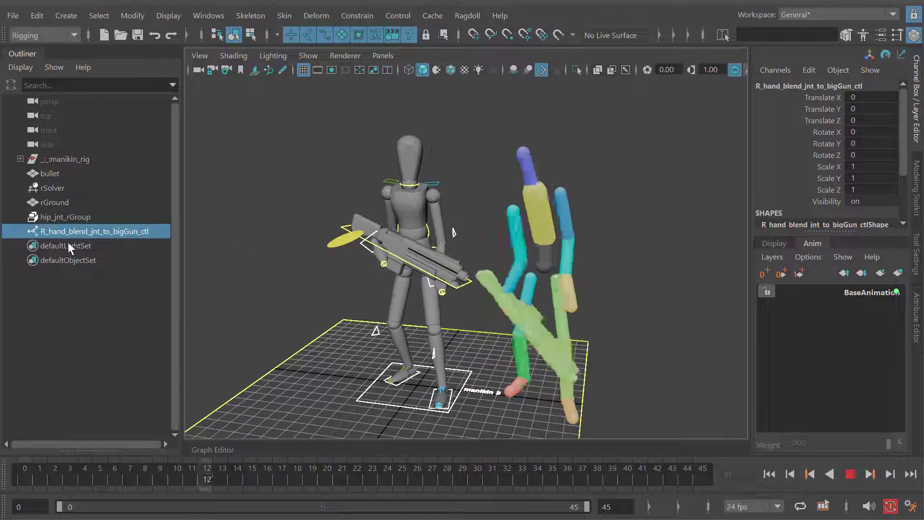
key(alt+shift+v)
Step: Examine up close where the right forearm and hand markers meet the gun marker, and replay the simulation from the start
alt+drag(421, 266, 559, 295)
scroll(559, 295, up, 6)
alt+middle_drag(559, 295, 466, 255)
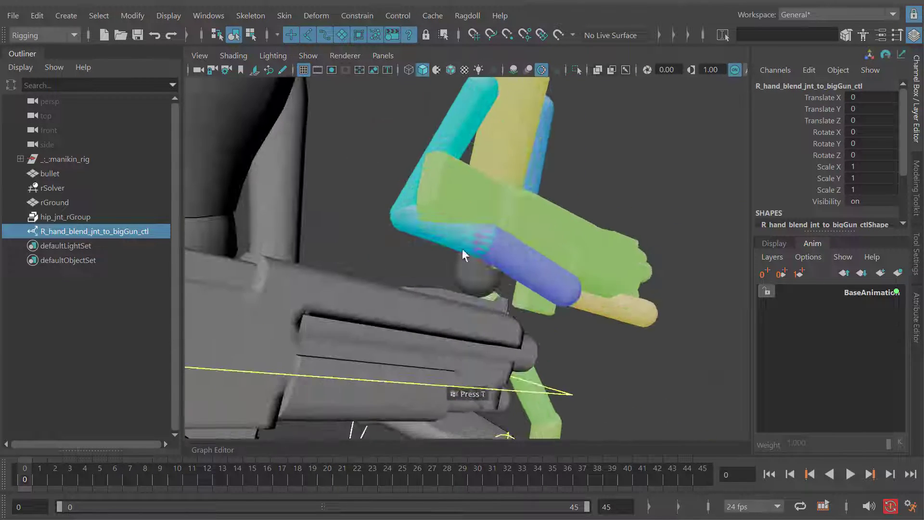
alt+drag(465, 256, 391, 256)
alt+right_drag(391, 256, 616, 318)
alt+drag(448, 276, 423, 233)
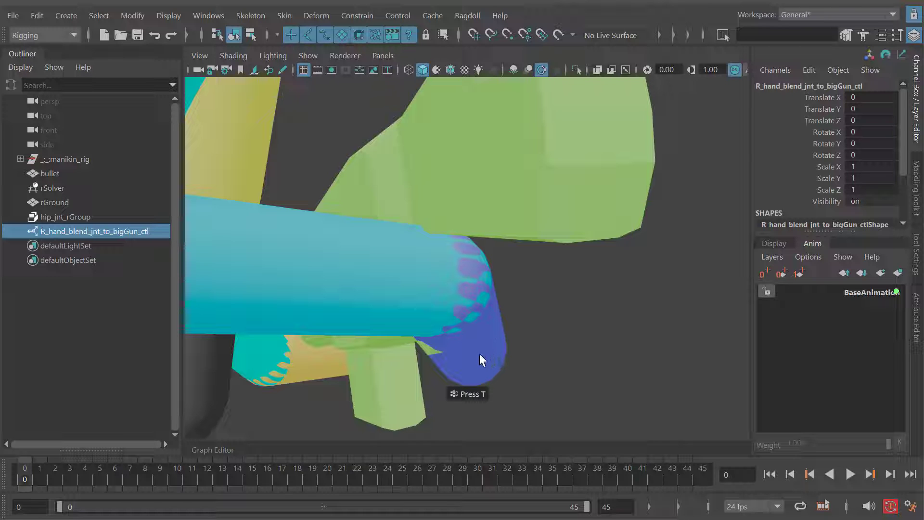
scroll(433, 246, down, 2)
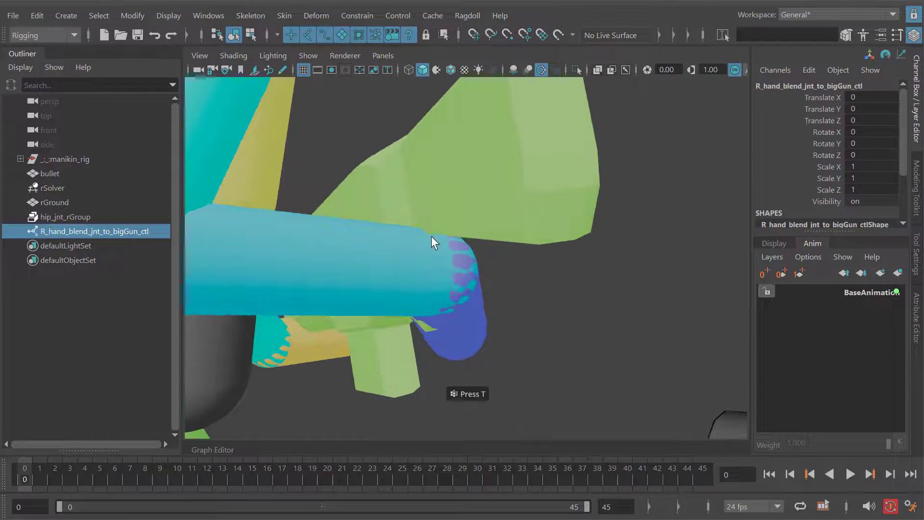
alt+drag(422, 260, 430, 248)
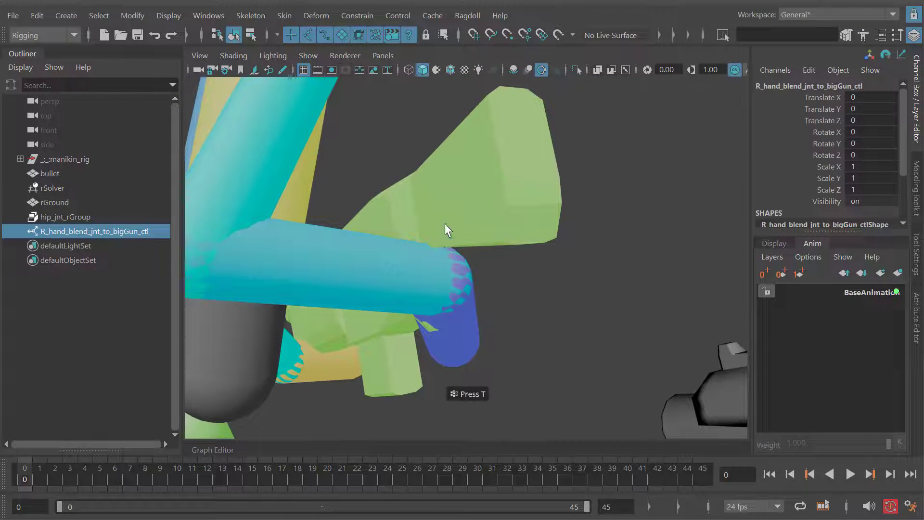
alt+drag(534, 256, 522, 304)
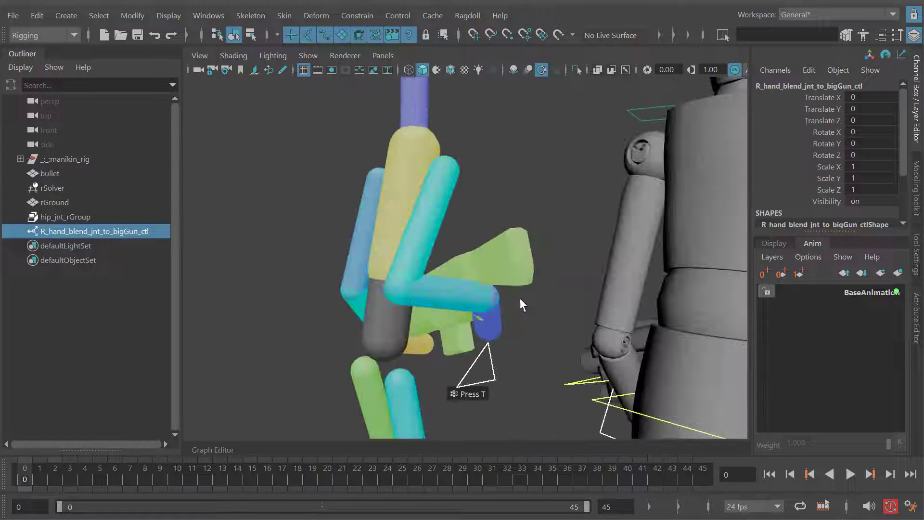
key(alt+v)
key(alt+v)
key(alt+shift+v)
Step: Turn Collide off for the right lower arm marker, rMarker_R_lowerArm_blend_jnt
alt+drag(563, 279, 554, 236)
scroll(553, 242, down, 3)
click(552, 242)
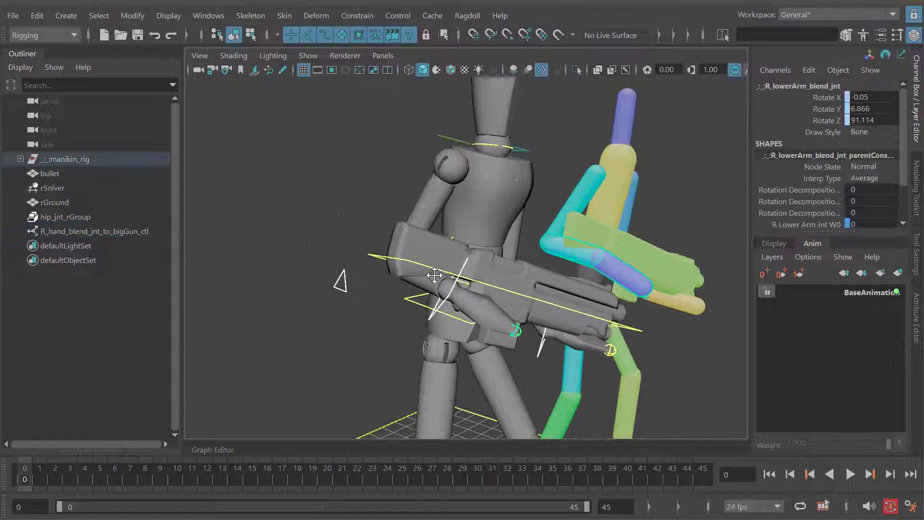
scroll(551, 240, up, 4)
scroll(562, 233, up, 2)
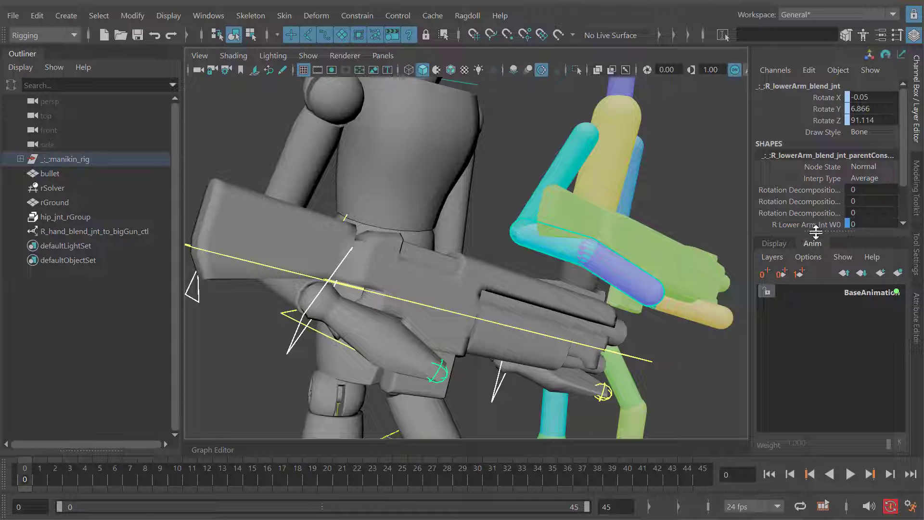
drag(815, 233, 816, 336)
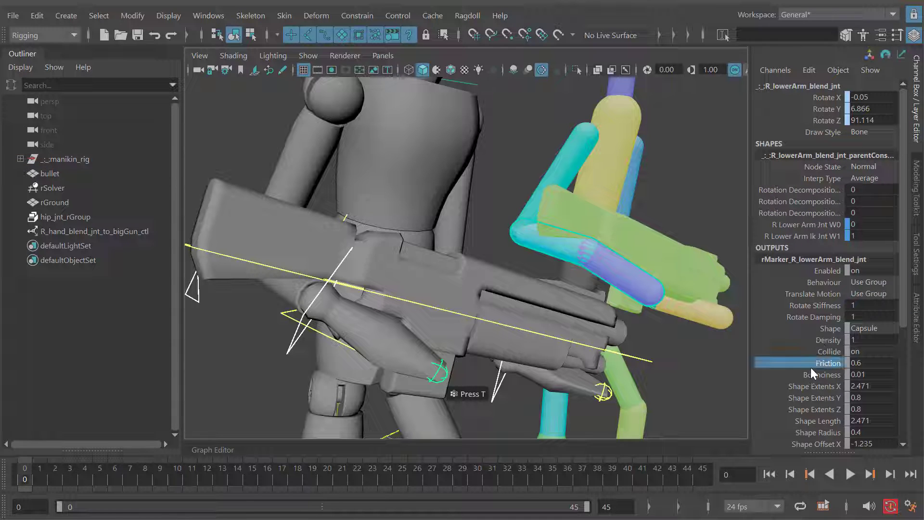
Step: Replay the simulation to review the gun's motion with the non-colliding right forearm, and return to the first frame
alt+right_drag(581, 317, 522, 281)
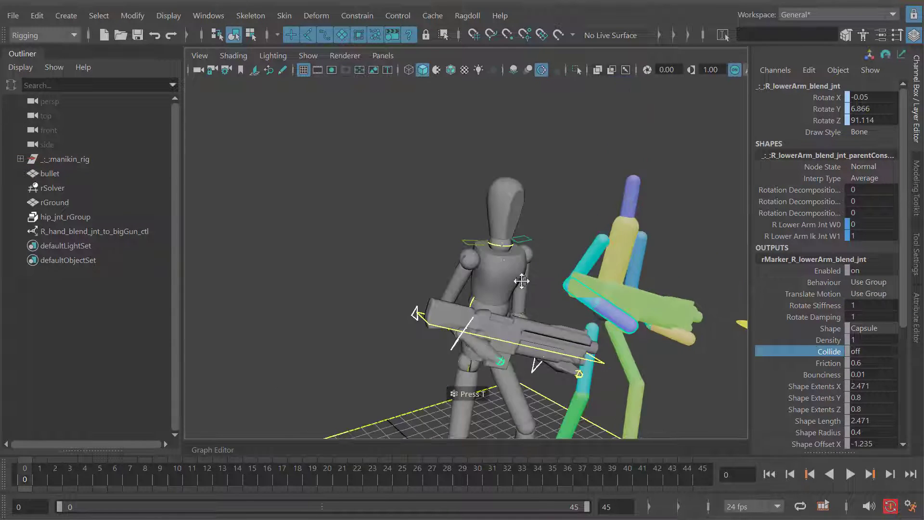
alt+middle_drag(595, 318, 530, 290)
key(alt+v)
alt+drag(574, 343, 504, 316)
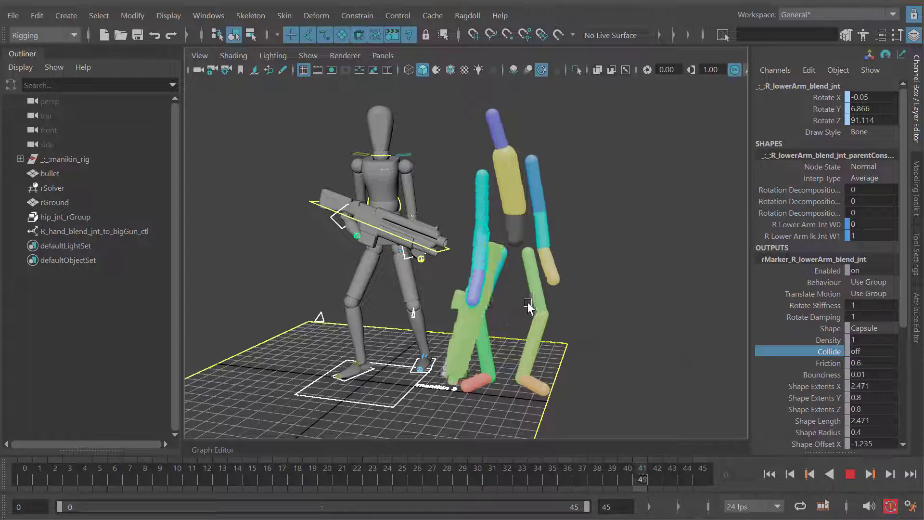
key(alt+shift+v)
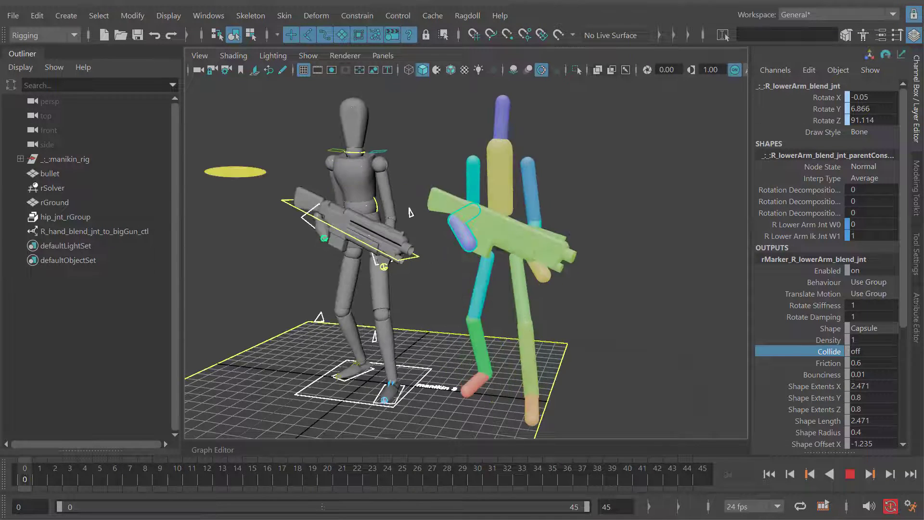
Step: Weld the left hand marker, L_hand_blend_jnt, to the gun control, bigGun_ctl, and clear the selection
alt+middle_drag(380, 260, 376, 229)
alt+right_drag(375, 229, 398, 245)
alt+drag(388, 238, 450, 259)
click(408, 244)
shift+click(449, 259)
click(466, 15)
mouse_move(497, 264)
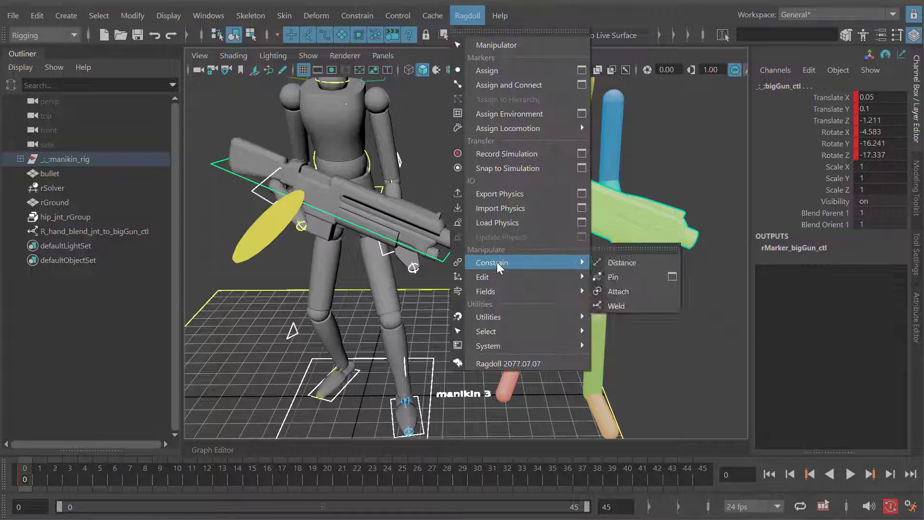
click(619, 305)
click(654, 336)
Step: Play the simulation and examine from several angles how both welded hands carry the gun
alt+drag(654, 335, 621, 313)
alt+right_drag(621, 313, 563, 274)
alt+middle_drag(563, 274, 496, 278)
key(alt+v)
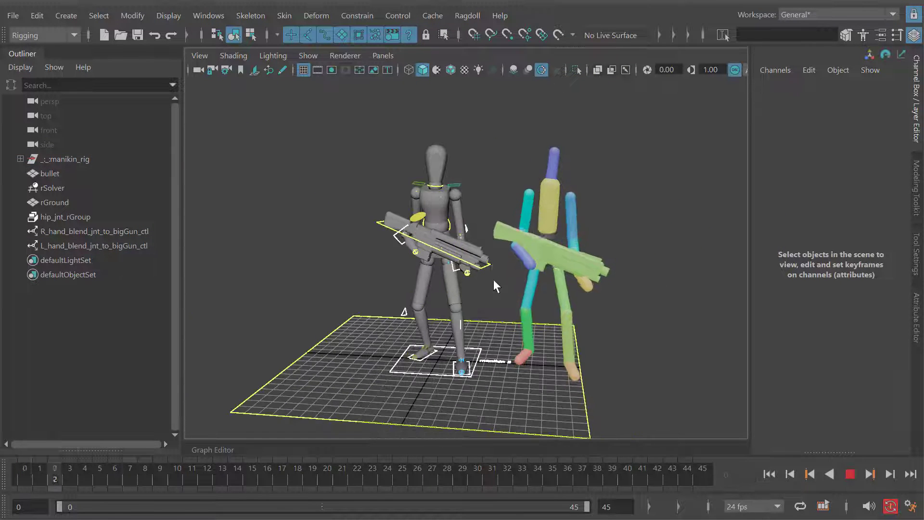
alt+drag(480, 295, 457, 317)
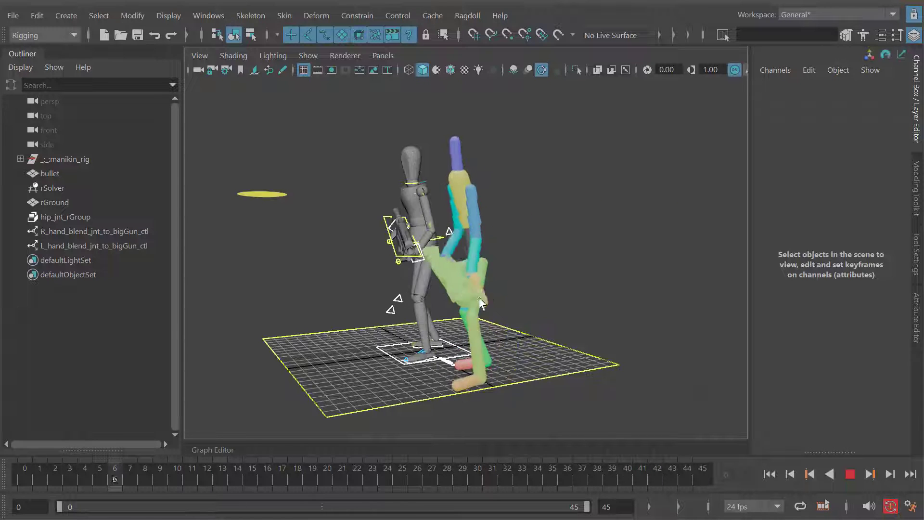
mouse_move(458, 290)
alt+mouse_down()
mouse_move(482, 294)
mouse_move(466, 299)
alt+mouse_up()
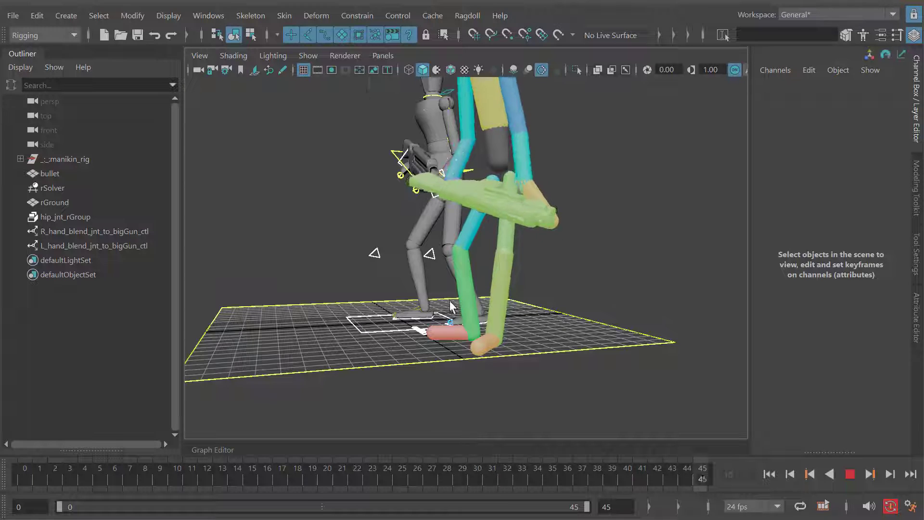
alt+right_drag(449, 303, 489, 294)
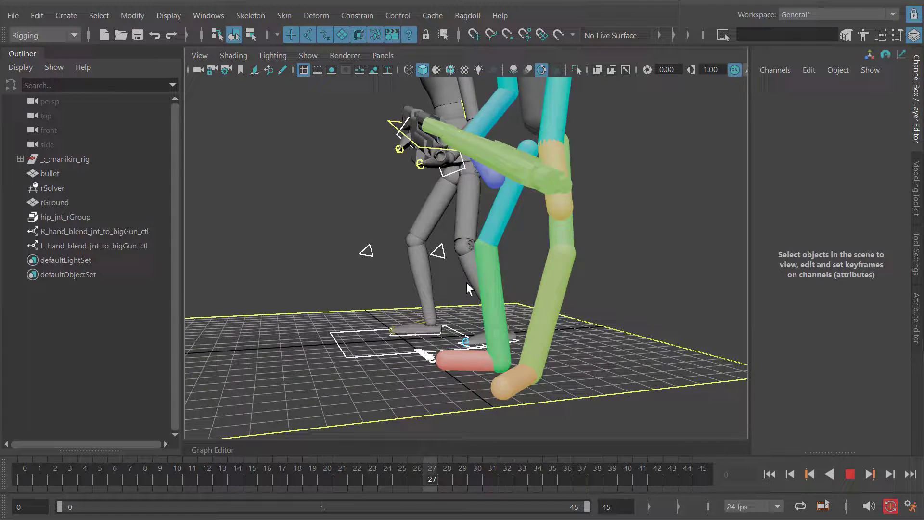
Step: Pause and resume playback to examine the arms and gun more closely, and return to the first frame
key(alt+v)
alt+middle_drag(501, 223, 502, 269)
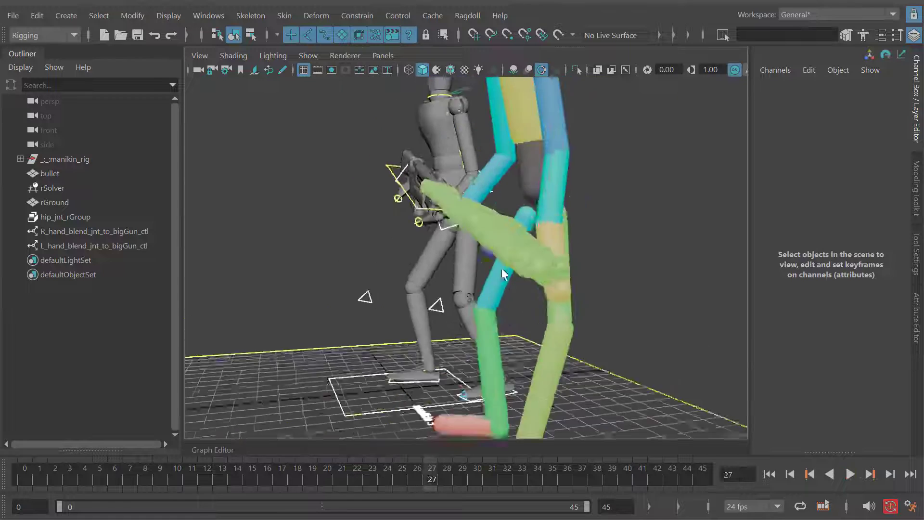
alt+right_drag(501, 268, 485, 211)
alt+middle_drag(485, 212, 495, 245)
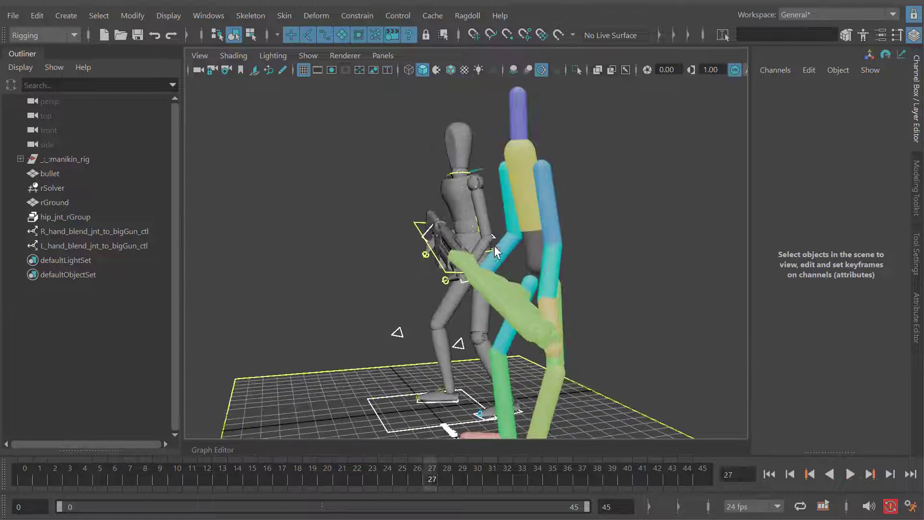
key(alt+v)
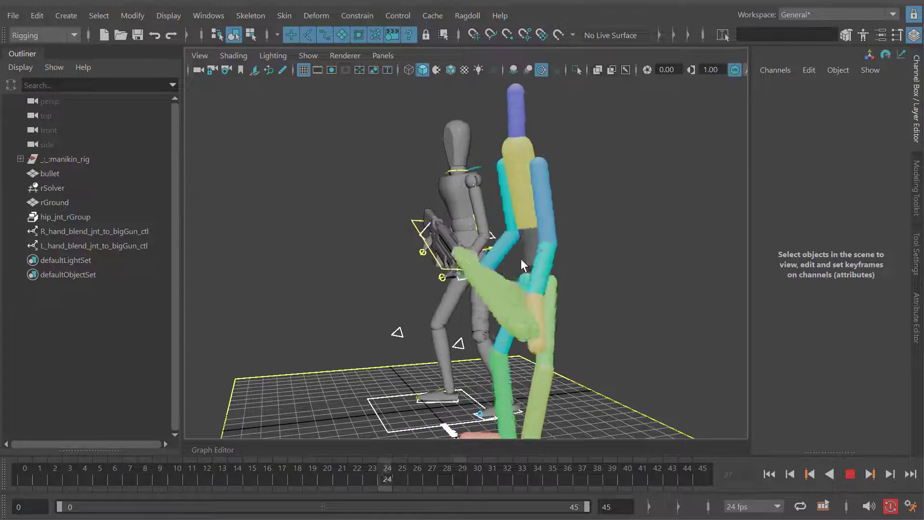
alt+drag(505, 270, 517, 282)
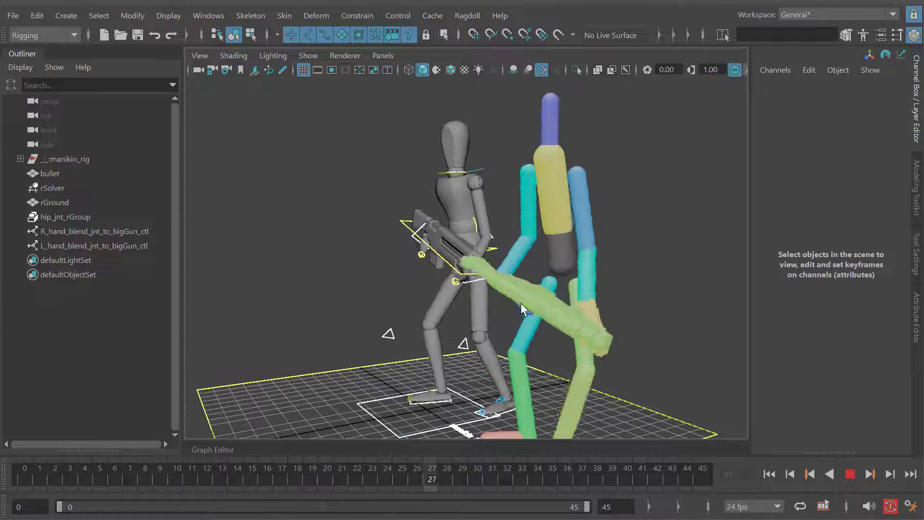
key(alt+v)
scroll(500, 279, up, 3)
alt+middle_drag(507, 269, 439, 253)
key(alt+v)
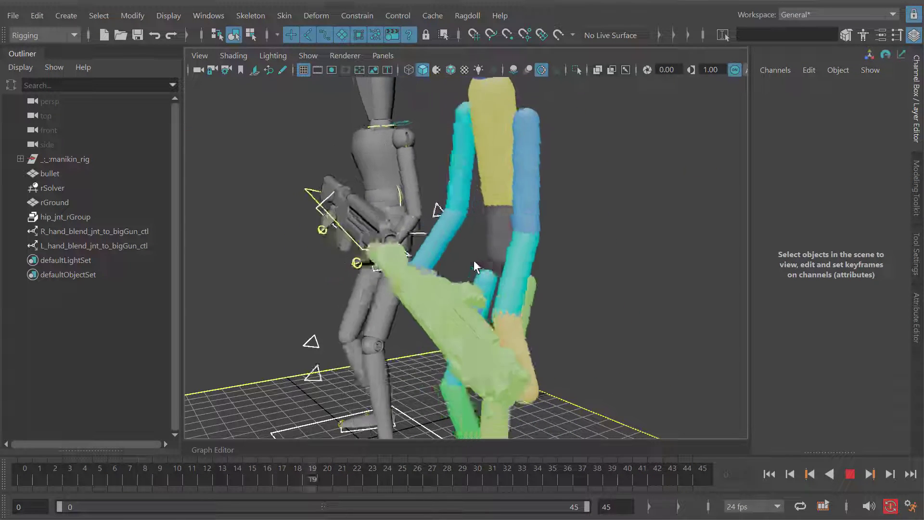
key(alt+v)
key(alt+shift+v)
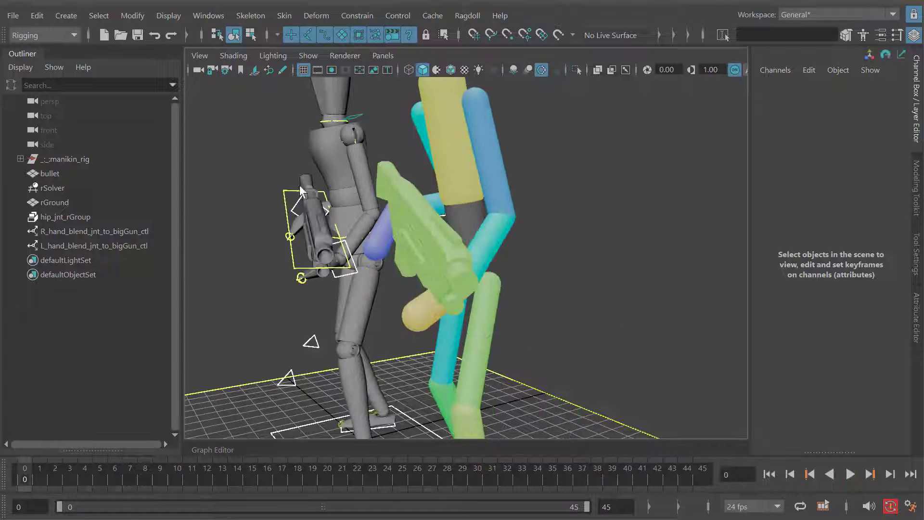
Step: Set the Behaviour of the hip marker, rMarker_hip_jnt, to Use Group
click(98, 216)
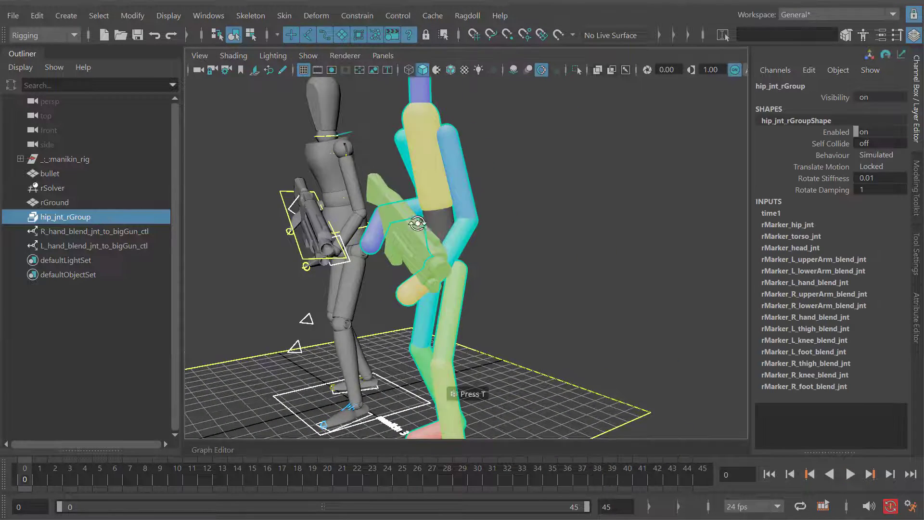
alt+drag(419, 223, 446, 230)
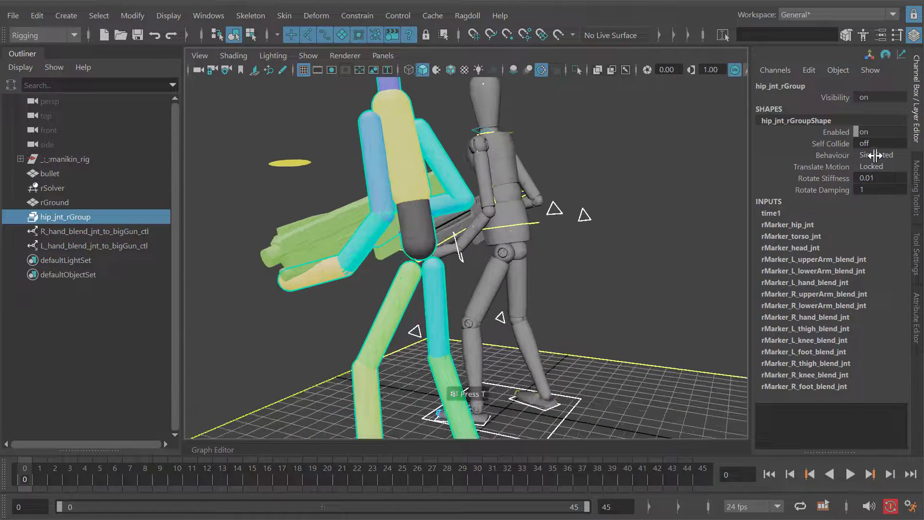
alt+middle_drag(446, 208, 437, 213)
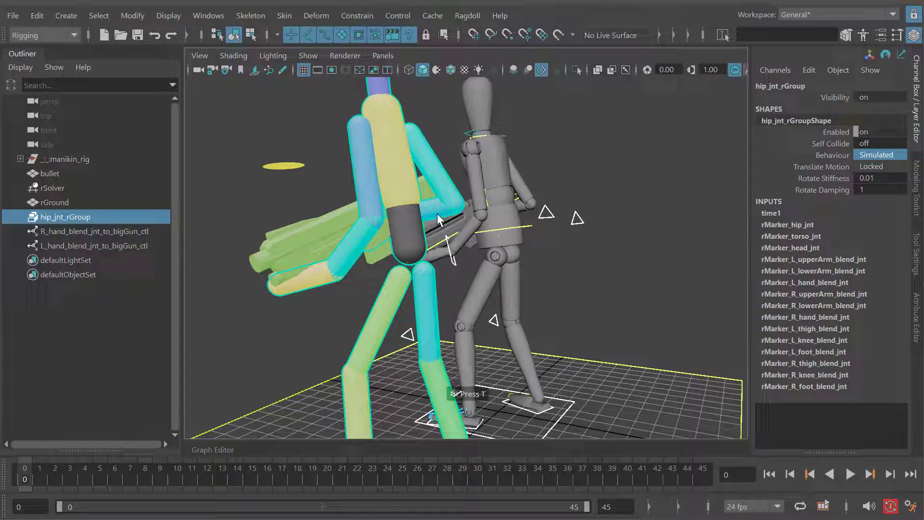
click(489, 229)
alt+drag(523, 227, 549, 230)
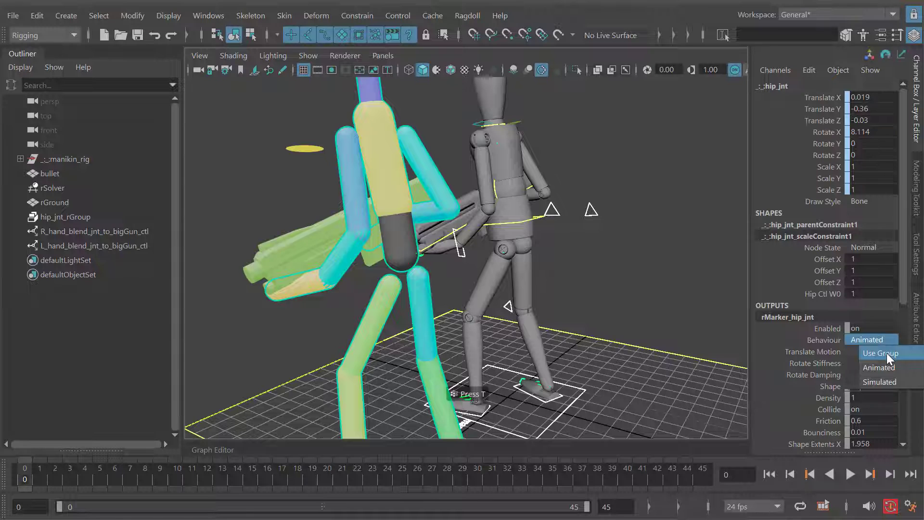
click(887, 353)
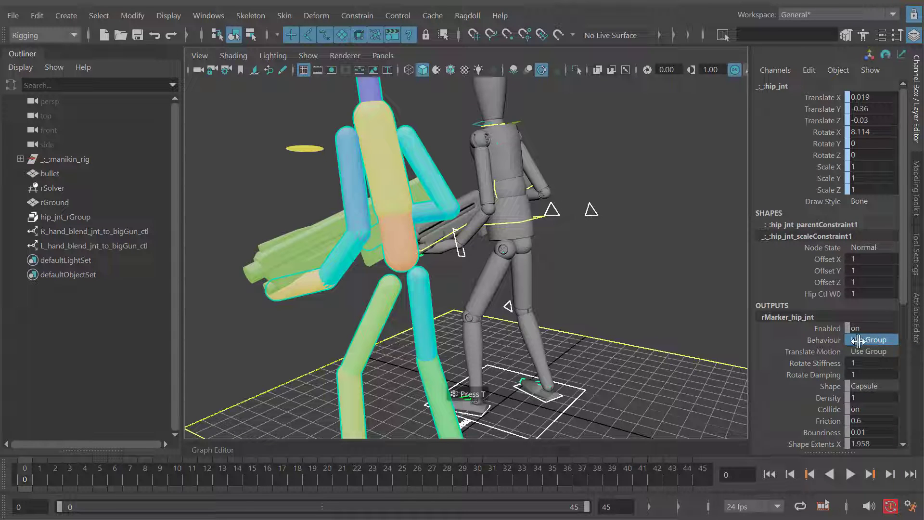
Step: Switch the Behaviour of hip_jnt_rGroup to Animated and back to Simulated
click(72, 217)
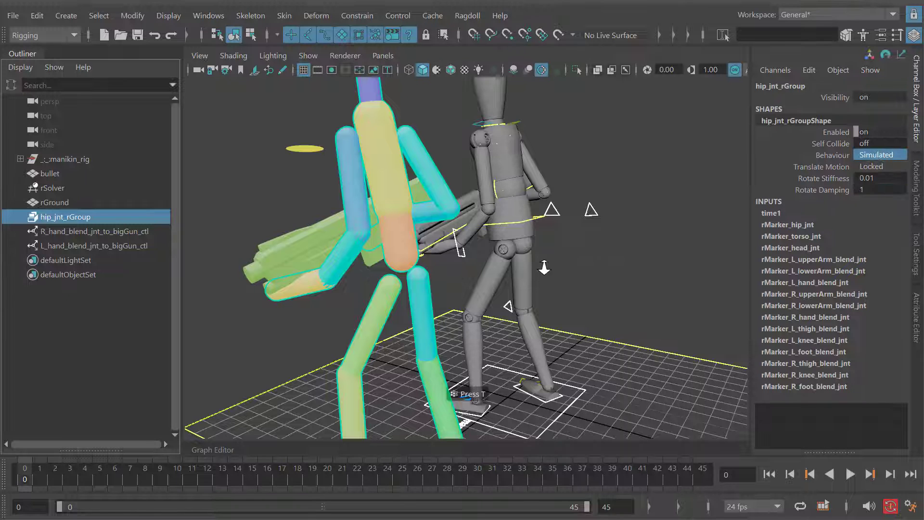
alt+right_drag(544, 267, 502, 235)
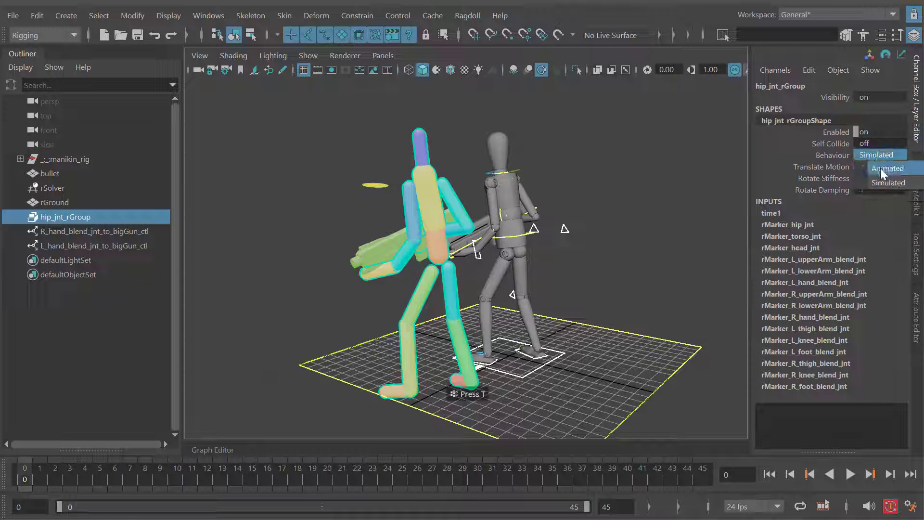
click(882, 170)
click(886, 183)
click(880, 168)
alt+drag(583, 222, 594, 221)
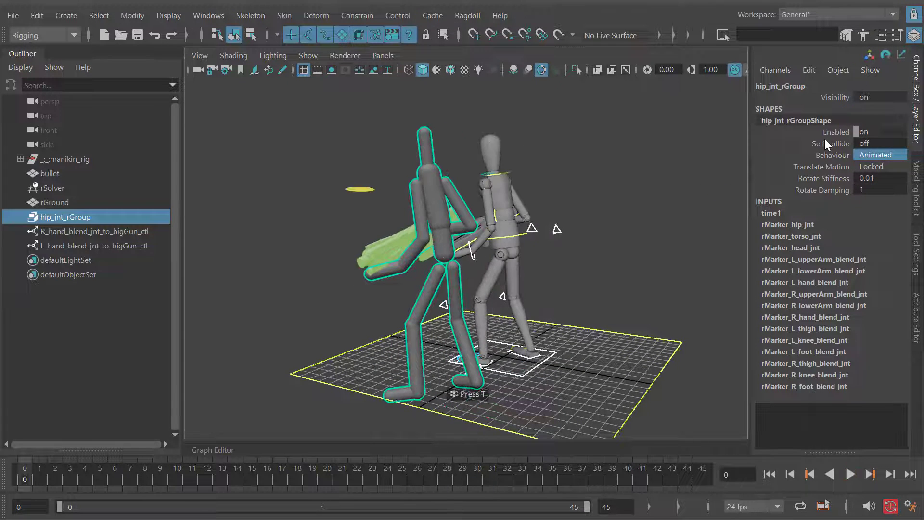
click(882, 183)
Step: Play the simulation with the whole group simulated, view it from the other side and return to the first frame
key(alt+v)
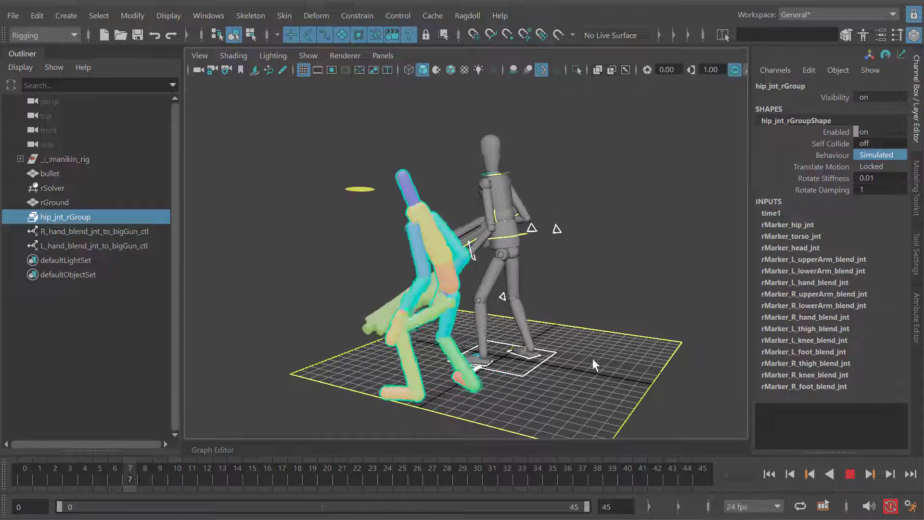
alt+drag(593, 358, 542, 351)
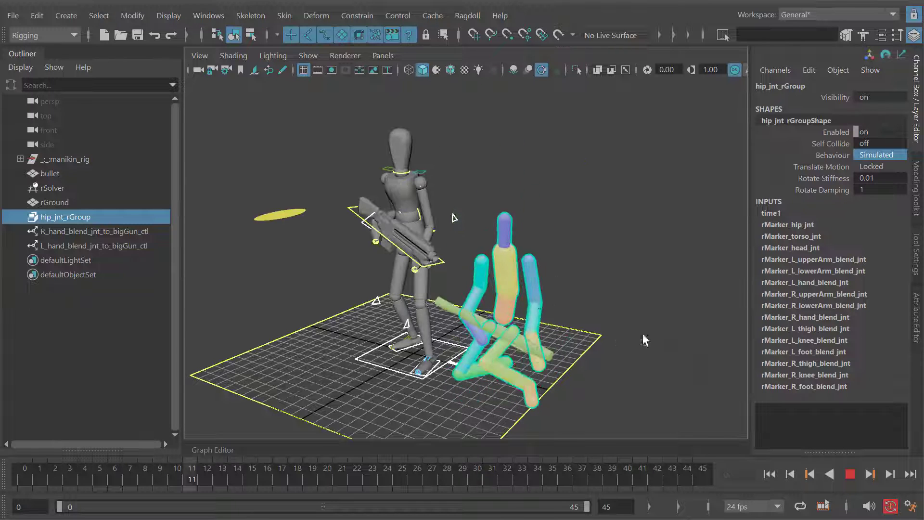
key(alt+v)
key(alt+shift+v)
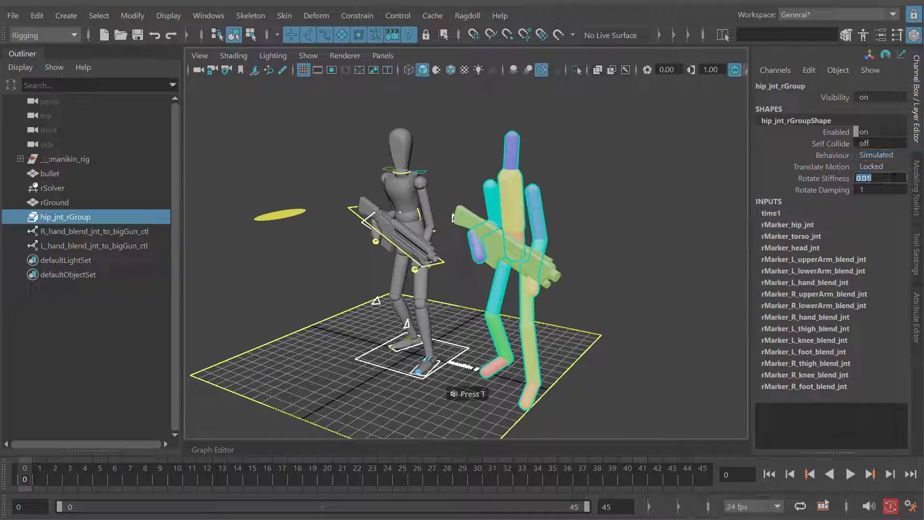
Step: Set the Rotate Stiffness of hip_jnt_rGroup to 0.1, play the simulation and return to the first frame
key(alt+v)
alt+drag(532, 300, 525, 292)
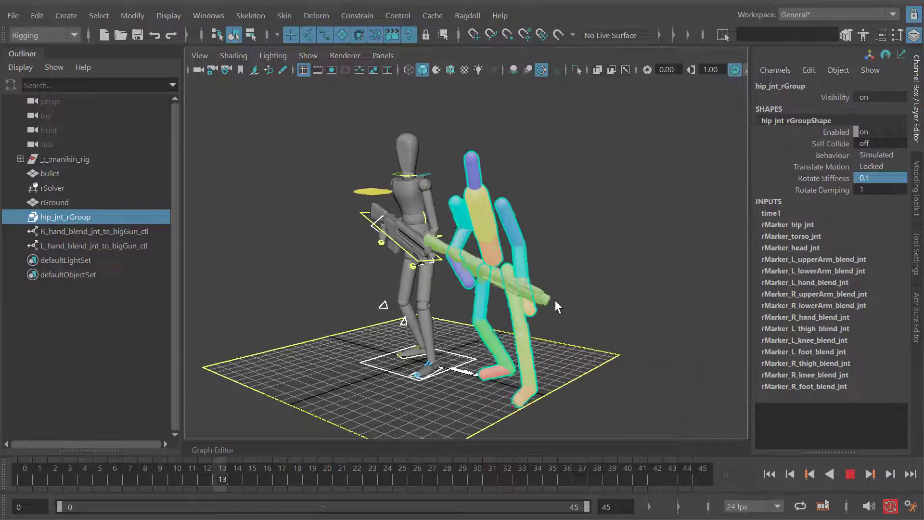
key(alt+v)
key(alt+shift+v)
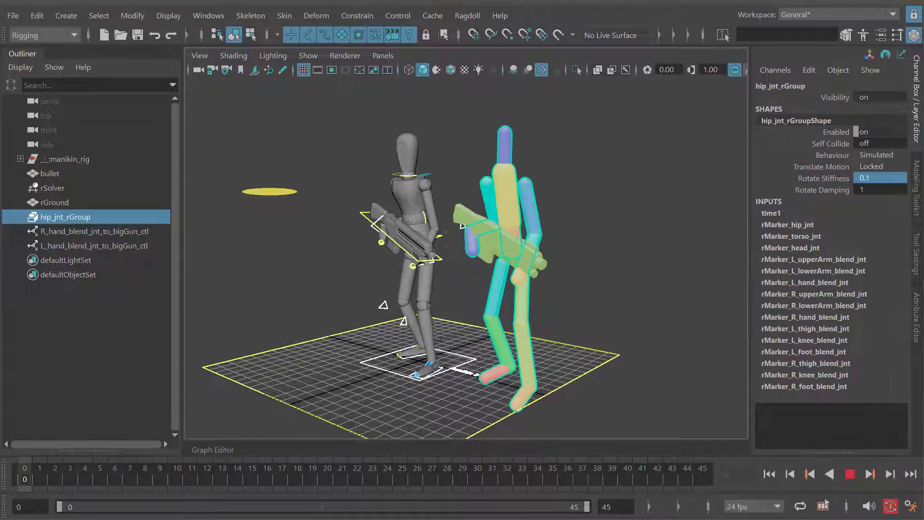
Step: Replay the simulation at the 0.1 stiffness, examine the pose from several angles and return to the first frame
alt+right_drag(387, 231, 418, 239)
alt+drag(419, 239, 459, 286)
key(alt+v)
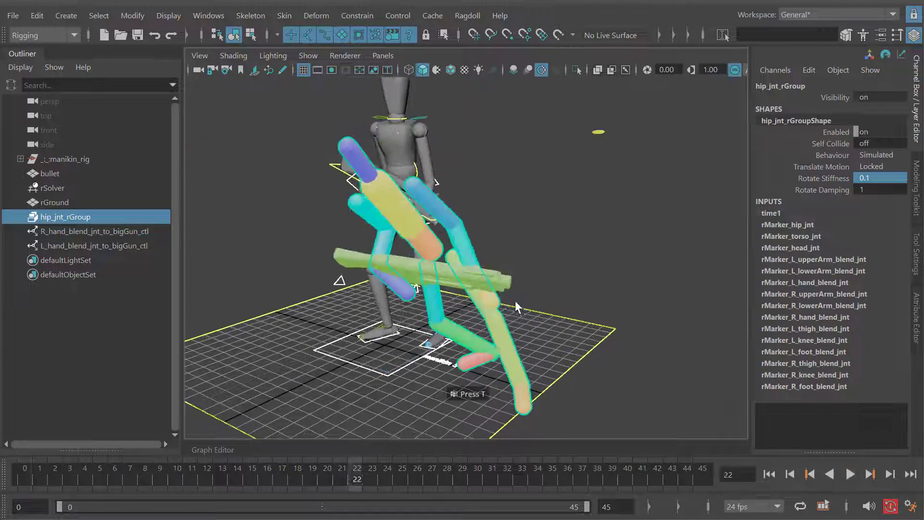
alt+drag(383, 282, 432, 261)
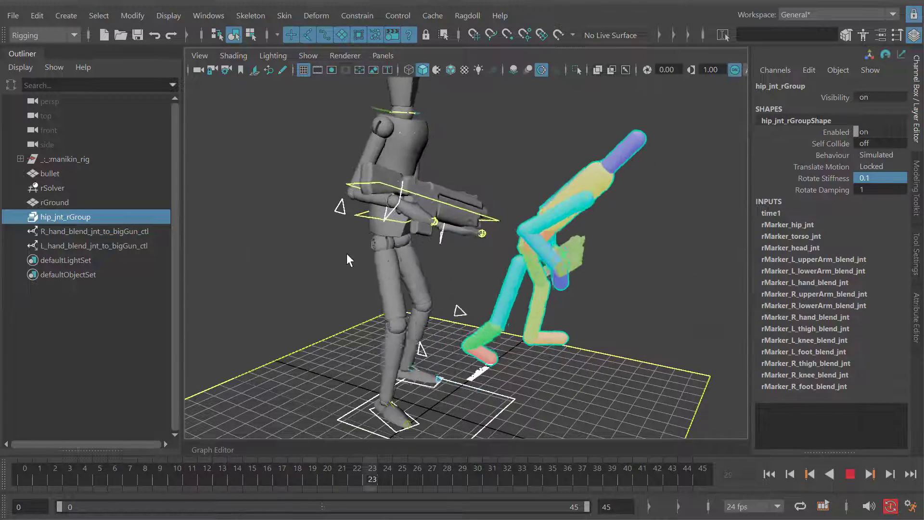
key(alt+v)
key(alt+shift+v)
Step: Select both manikin feet and set the Behaviour of their foot markers to Animated
alt+middle_drag(453, 306, 381, 262)
alt+drag(380, 262, 385, 274)
click(313, 365)
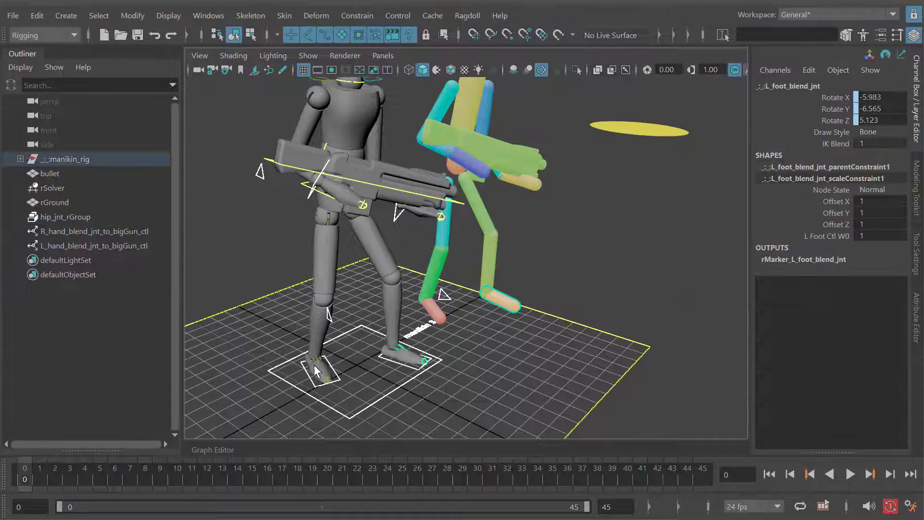
click(818, 258)
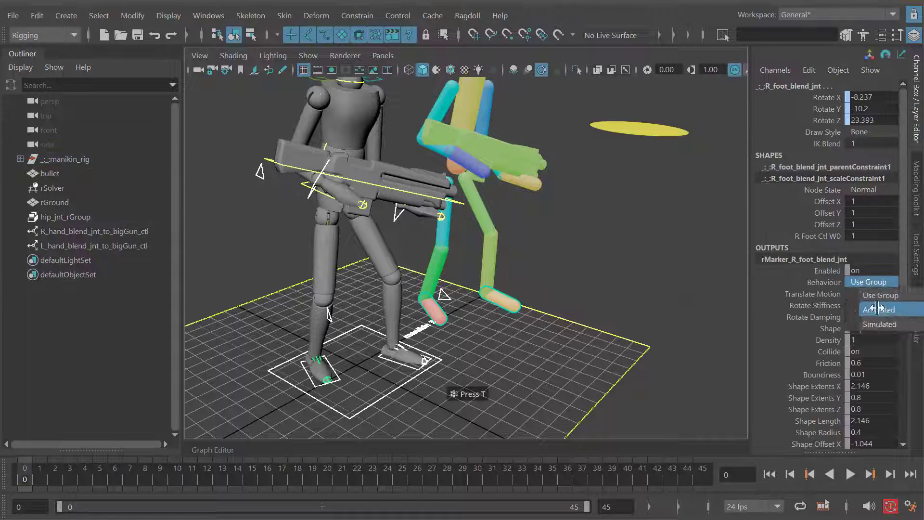
Step: Play the simulation with the animated feet, examine it from the side and return to the first frame
key(alt+v)
alt+middle_drag(546, 245, 547, 311)
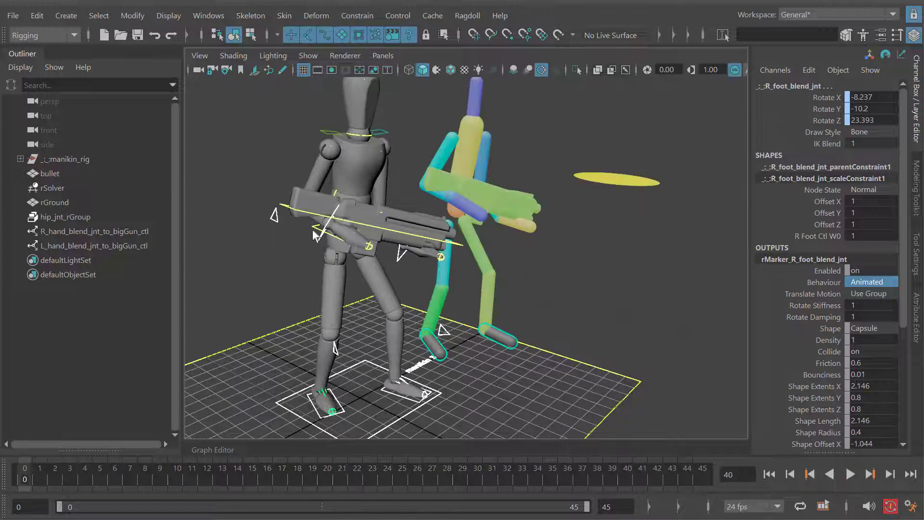
alt+drag(518, 284, 489, 308)
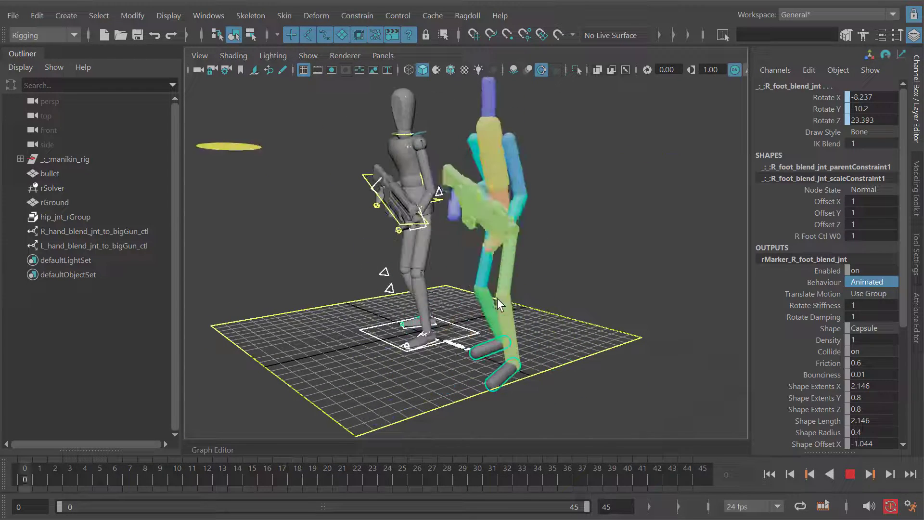
key(Escape)
alt+middle_drag(332, 221, 316, 237)
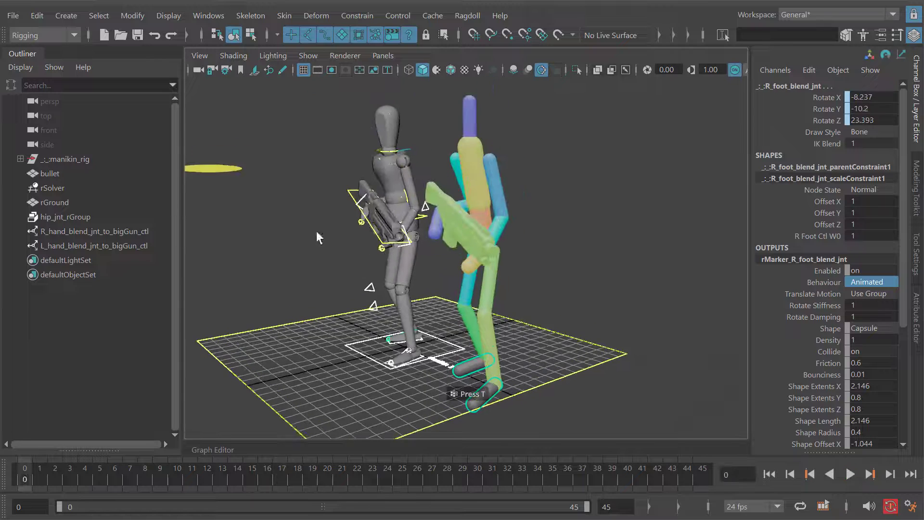
Step: Set the Rotate Stiffness of hip_jnt_rGroup to 1, play the simulation and return to the first frame
click(37, 216)
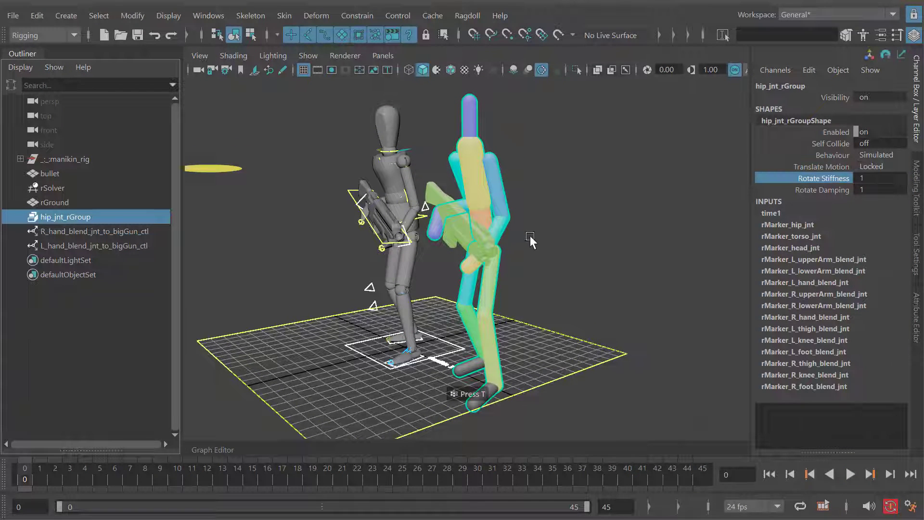
alt+drag(463, 261, 516, 278)
key(alt+v)
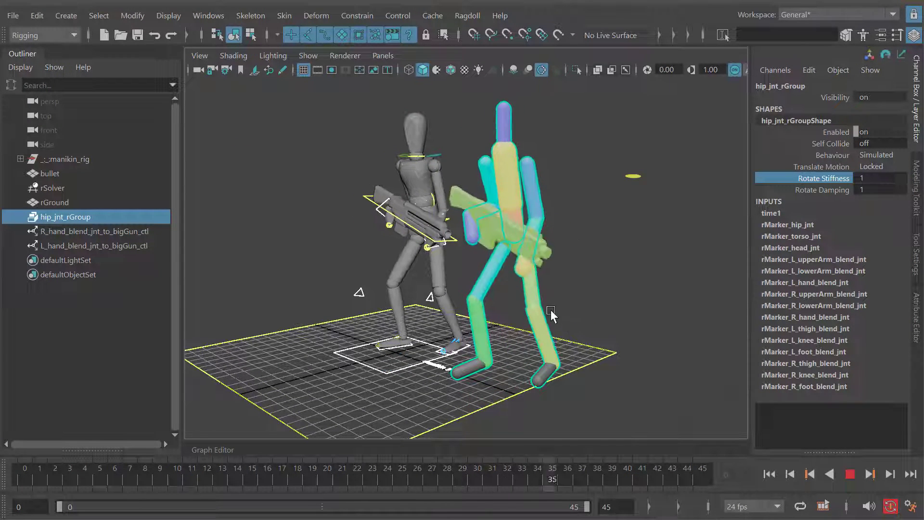
alt+drag(552, 312, 532, 304)
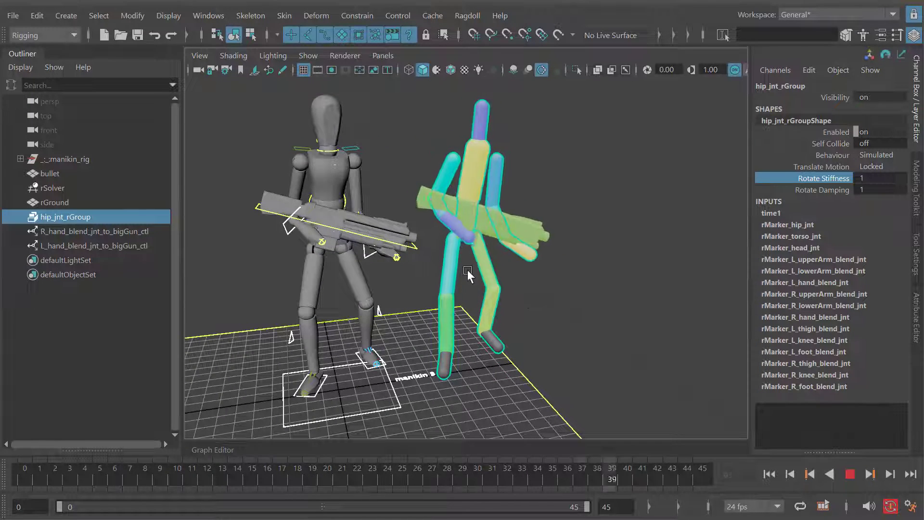
key(alt+shift+v)
Step: Replay the simulation several times from the start, pausing it to examine how the body carries the gun
alt+drag(441, 269, 534, 285)
key(alt+v)
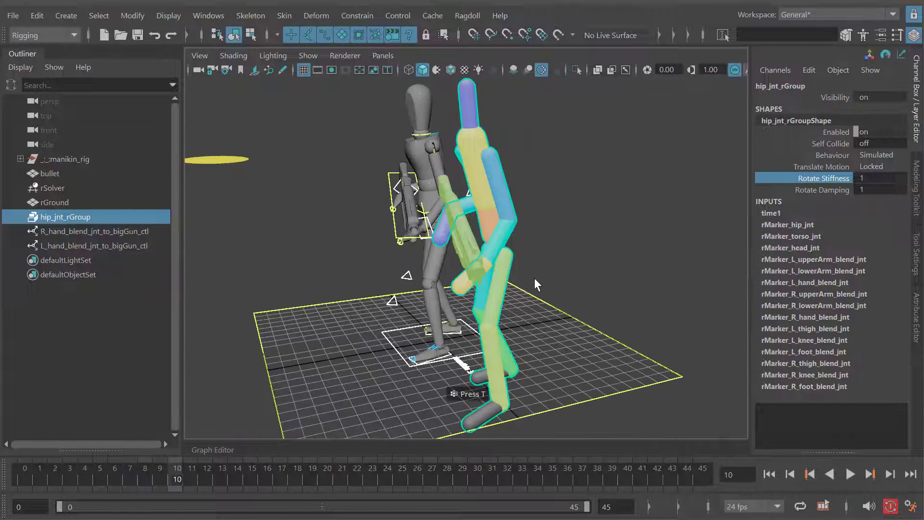
key(alt+shift+v)
alt+drag(394, 260, 414, 261)
key(alt+v)
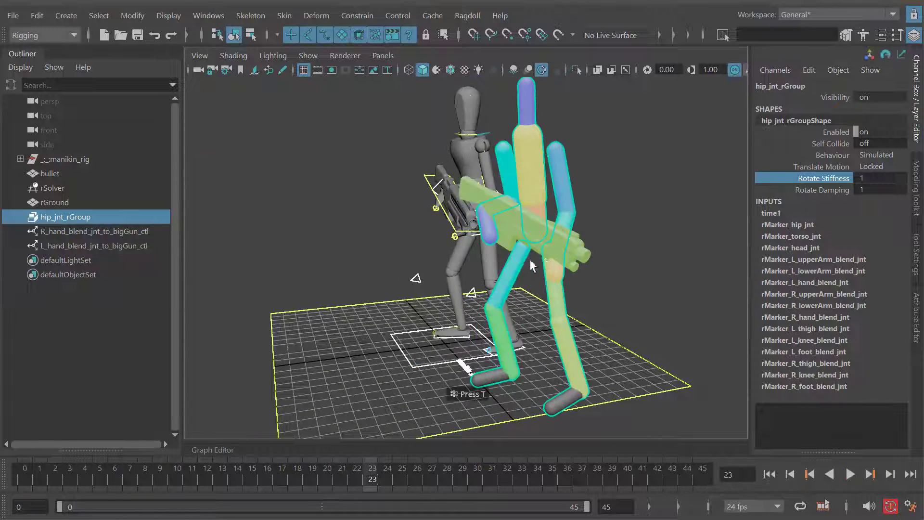
key(alt+v)
key(alt+shift+v)
key(alt+v)
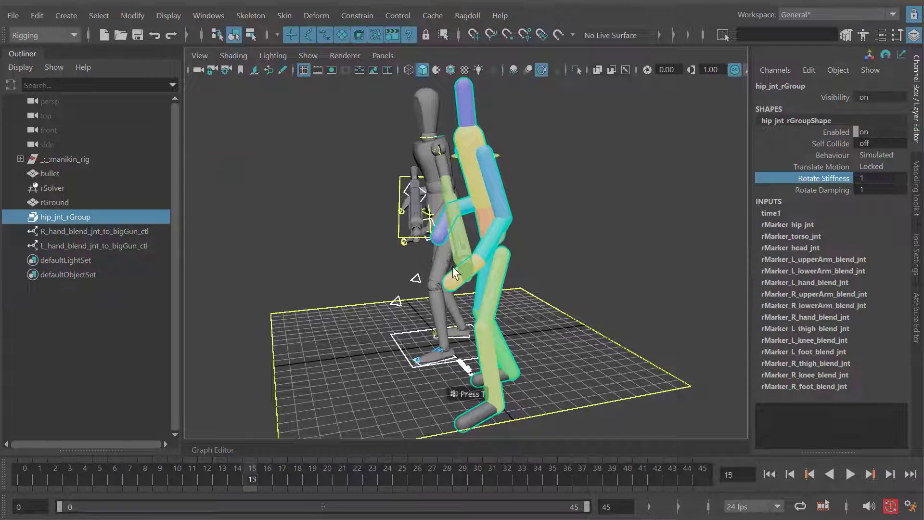
Step: Step frame by frame around frame 15 to examine the arms and the gun up close
key(alt+period)
key(alt+period)
key(alt+period)
key(alt+comma)
key(alt+comma)
key(alt+comma)
key(alt+comma)
alt+right_drag(445, 241, 447, 254)
key(alt+period)
key(alt+comma)
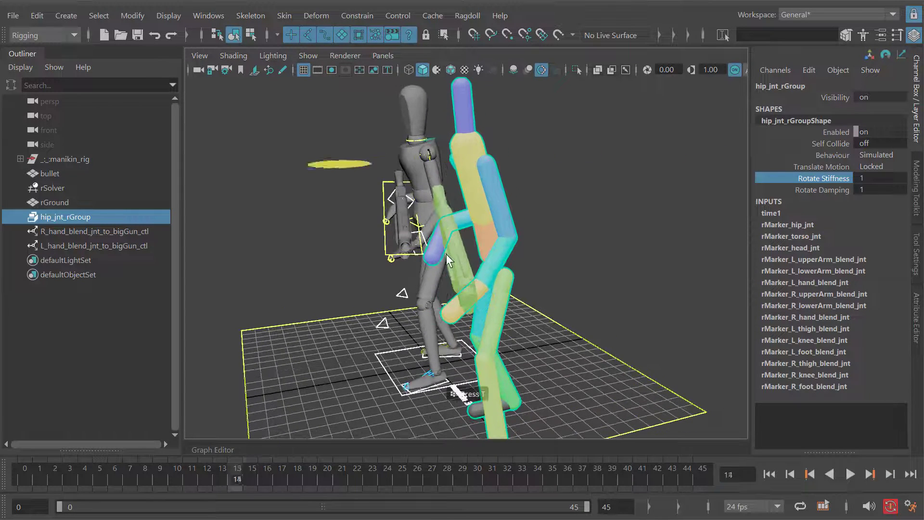
alt+drag(456, 262, 425, 199)
key(alt+comma)
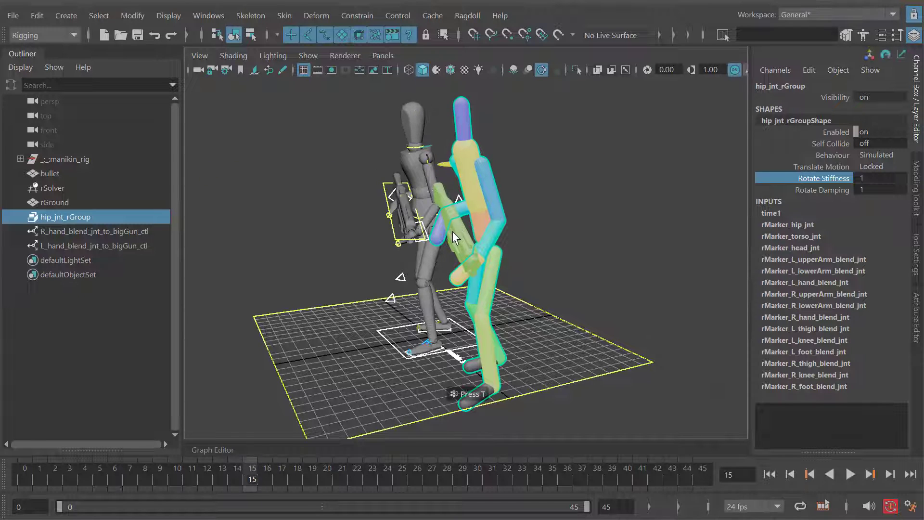
Step: Step back and forth between about frames 14 and 18 to compare the simulated gun with the animated one
key(alt+period)
key(alt+period)
key(alt+period)
key(alt+comma)
key(alt+comma)
key(alt+comma)
key(alt+comma)
alt+right_drag(453, 232, 432, 232)
key(alt+period)
key(alt+period)
key(alt+period)
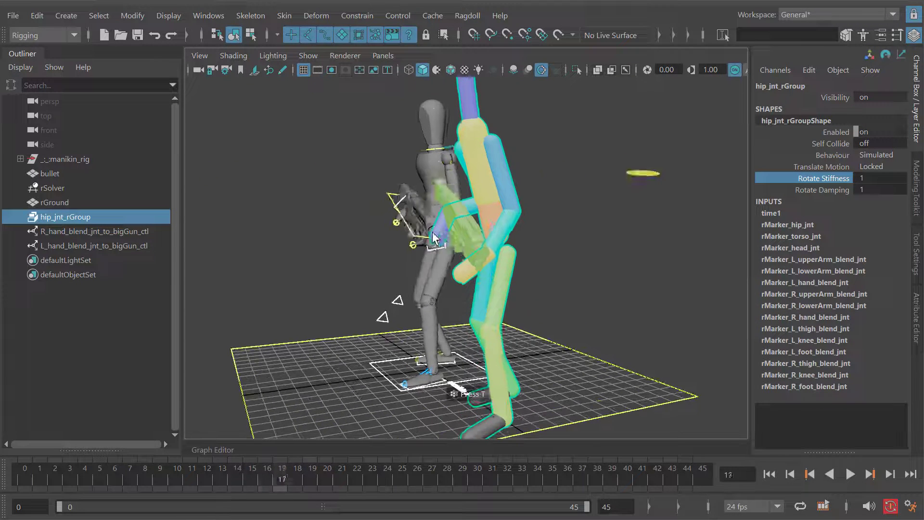
key(alt+comma)
key(alt+comma)
Step: Examine the welded hands again by stepping back and forth over the same frames, stopping at frame 18
alt+middle_drag(437, 281, 414, 268)
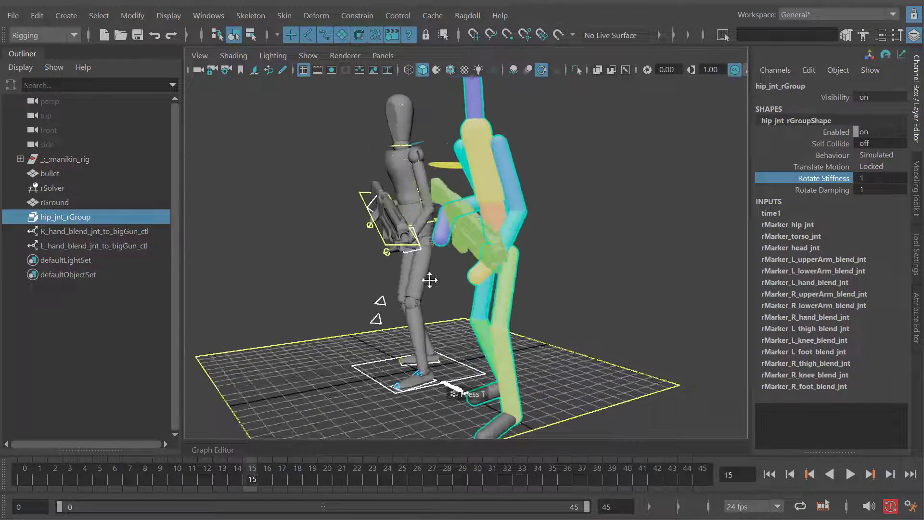
key(alt+period)
key(alt+period)
key(alt+comma)
key(alt+comma)
key(alt+comma)
key(alt+period)
key(alt+period)
key(alt+period)
key(alt+period)
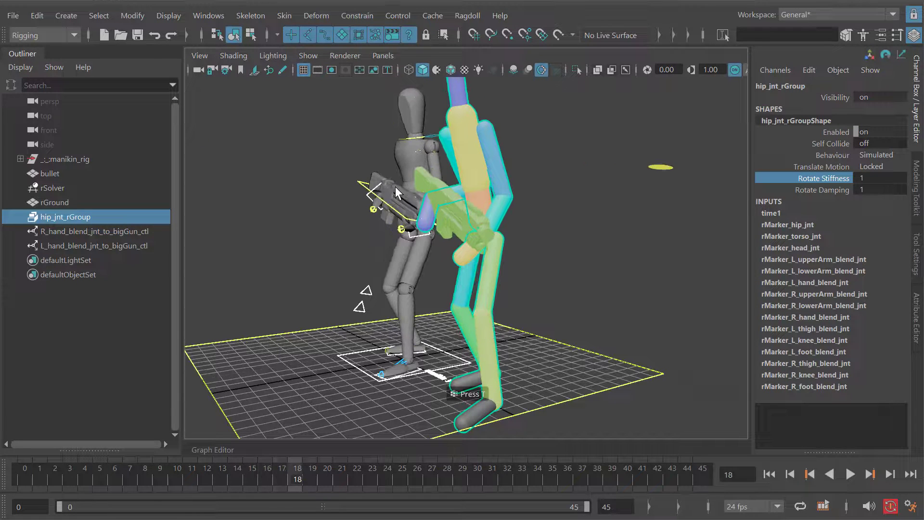
Step: Advance the simulation frame by frame from frame 18 to 28 while viewing the figure from the side
alt+drag(429, 201, 459, 185)
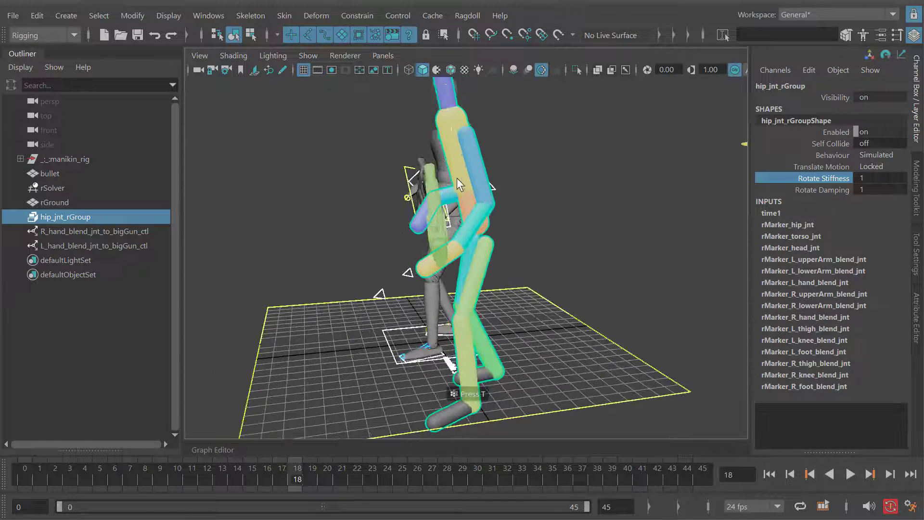
key(alt+period)
key(alt+period)
key(alt+period)
key(alt+period)
key(alt+period)
key(alt+period)
key(alt+period)
key(alt+period)
key(alt+period)
key(alt+period)
scroll(473, 225, down, 1)
alt+middle_drag(472, 226, 469, 231)
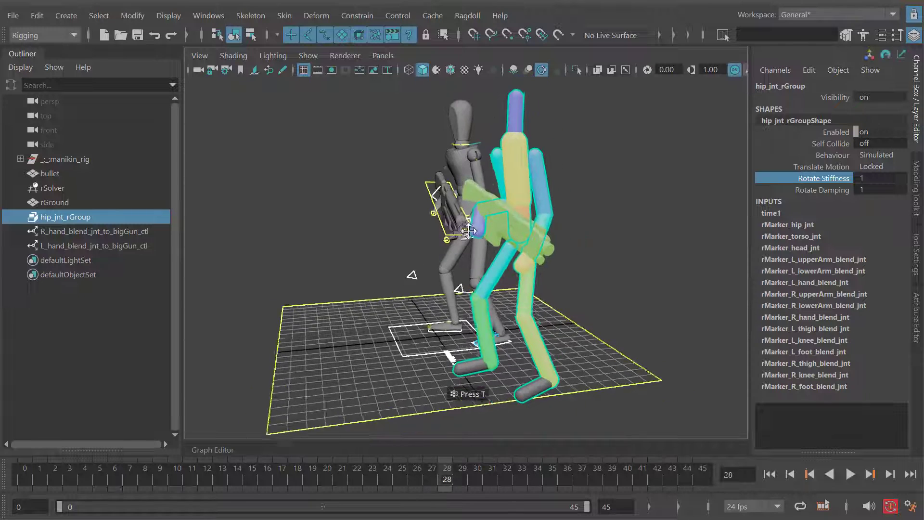
Step: Step the simulation backwards from frame 28 to about frame 14, examining the body's motion
key(alt+comma)
key(alt+comma)
key(alt+comma)
key(alt+comma)
key(alt+comma)
key(alt+comma)
key(alt+comma)
key(alt+comma)
key(alt+comma)
key(alt+comma)
key(alt+comma)
key(alt+comma)
key(alt+comma)
key(alt+comma)
alt+drag(414, 241, 288, 238)
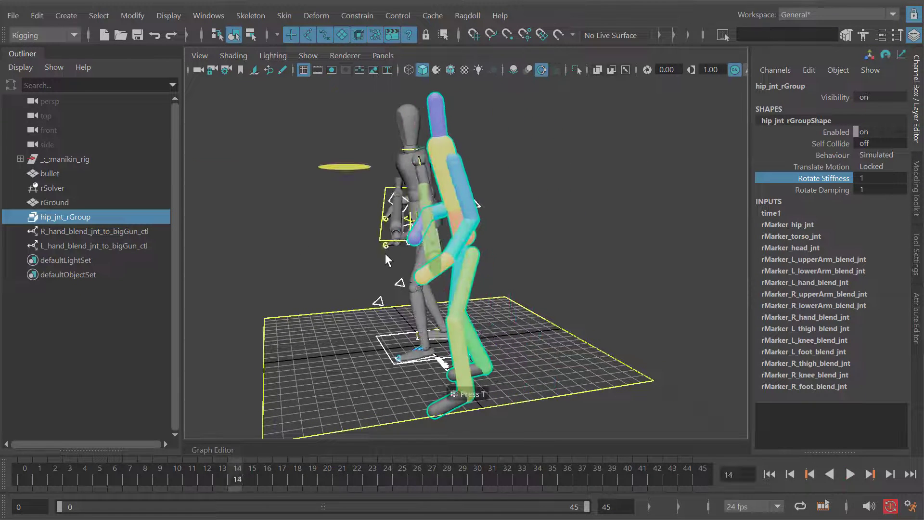
alt+drag(412, 250, 419, 247)
key(alt+comma)
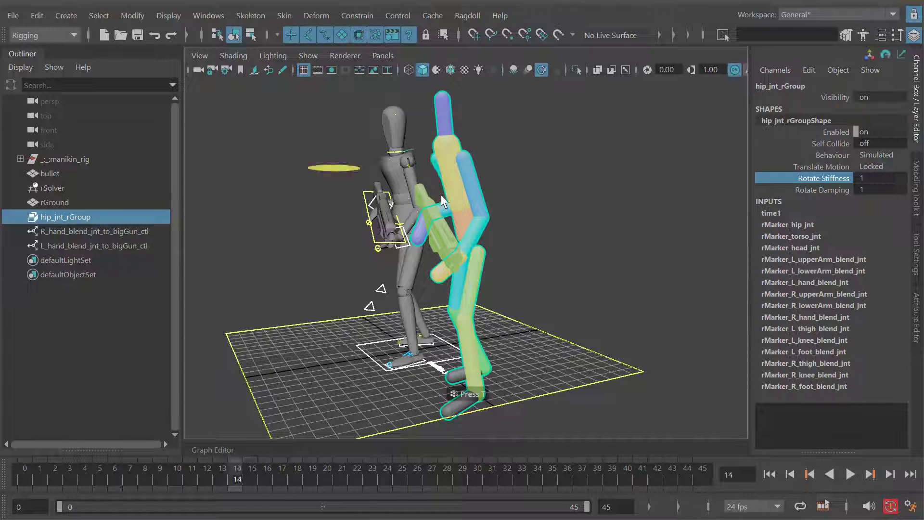
Step: Step back and forth around frame 14 to examine the arms and torso from another angle
key(alt+period)
key(alt+period)
key(alt+comma)
key(alt+comma)
key(alt+period)
key(alt+period)
key(alt+comma)
key(alt+comma)
alt+drag(446, 201, 454, 213)
key(alt+period)
alt+drag(537, 174, 510, 190)
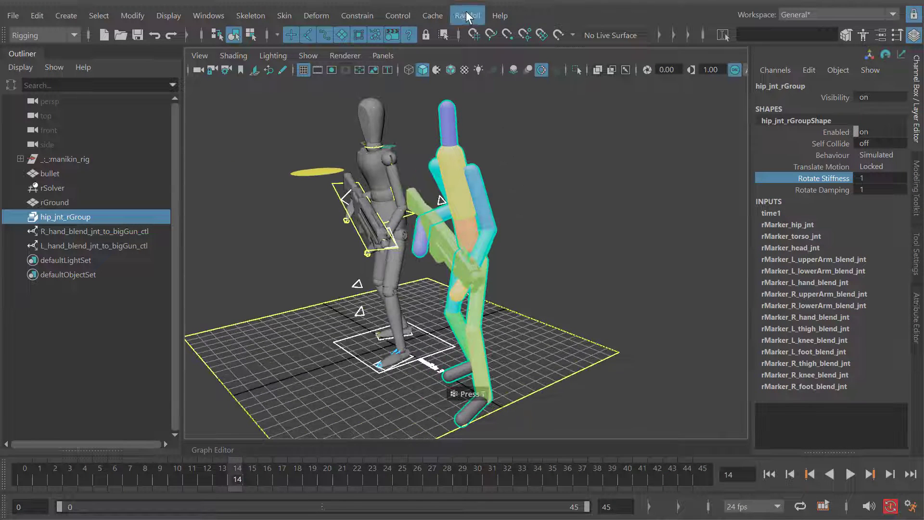
Step: Add a Ragdoll Radial field to the scene with hip_jnt_rGroup selected, and view it from the front at the first frame
click(467, 15)
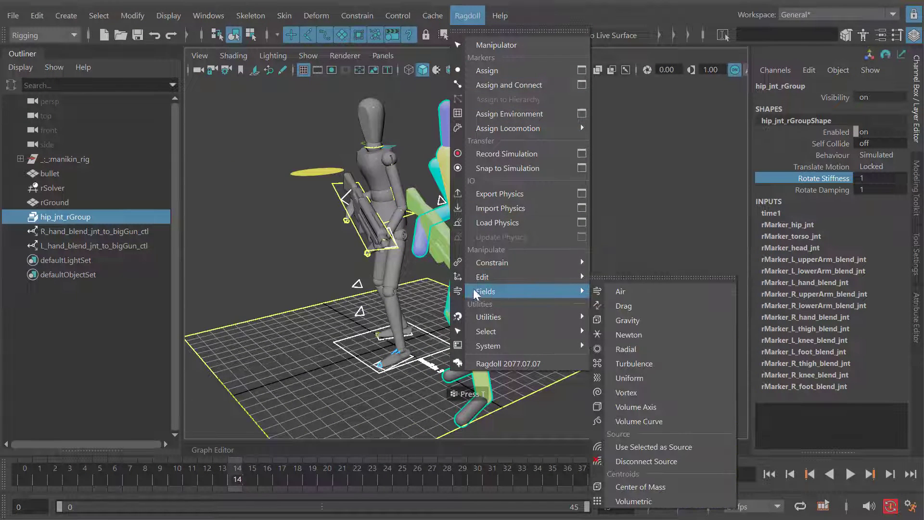
mouse_move(486, 291)
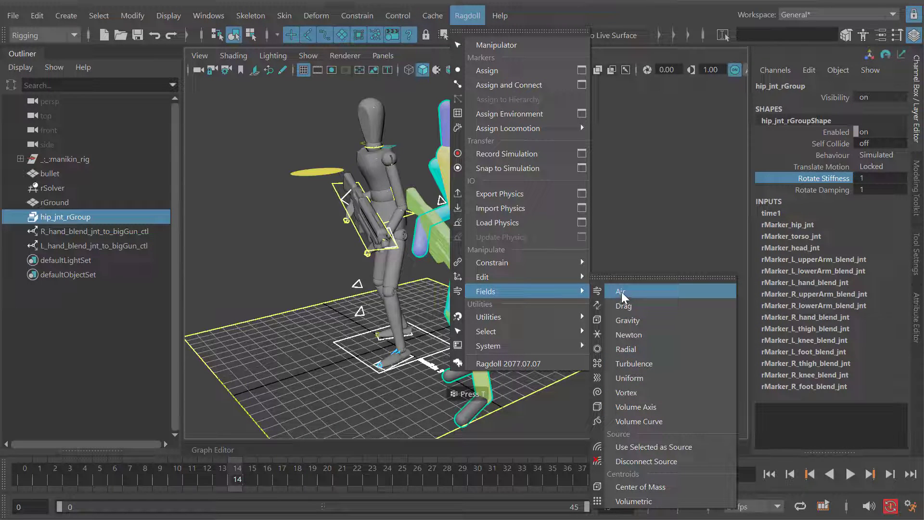
click(626, 350)
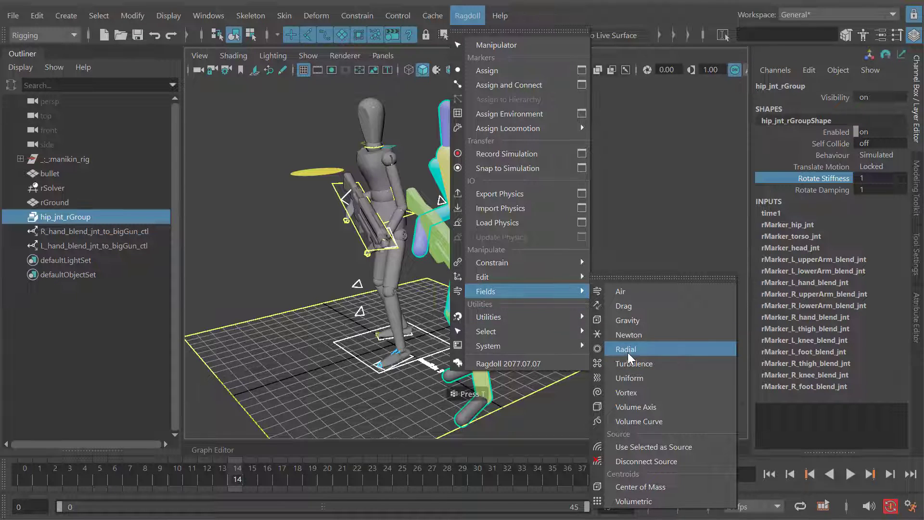
alt+drag(506, 259, 509, 242)
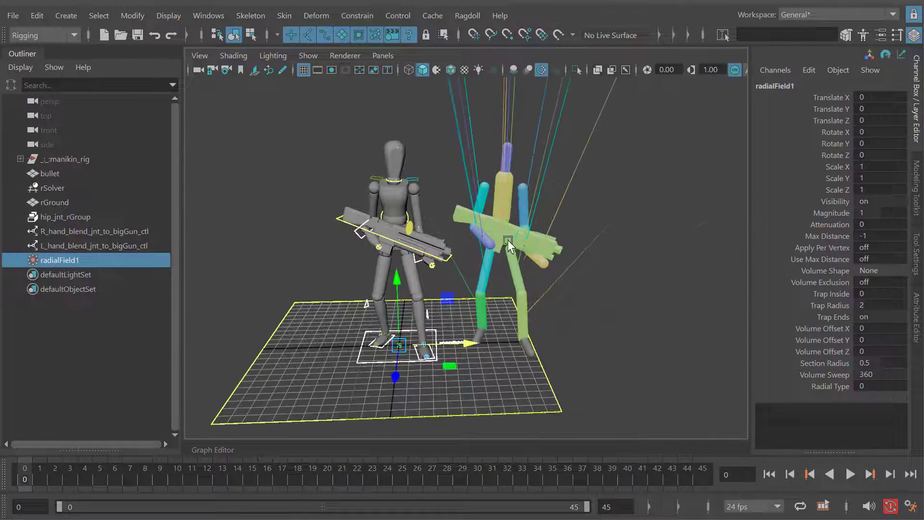
Step: Move the radial field around in front of the manikin at about Y 9.5 and Z 7.1, checking how the force directions follow
middle_drag(509, 242, 515, 204)
alt+drag(516, 204, 583, 234)
alt+drag(490, 192, 552, 246)
middle_drag(551, 247, 549, 240)
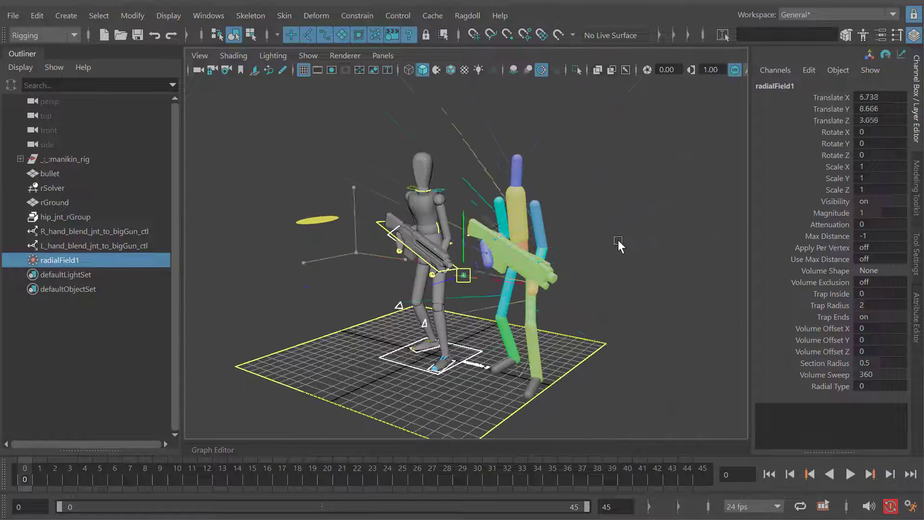
middle_drag(514, 127, 562, 241)
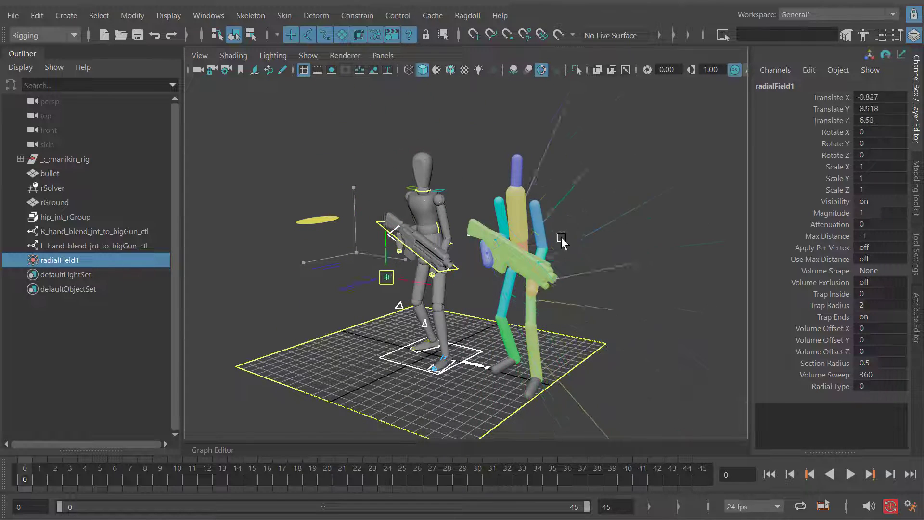
mouse_move(550, 236)
alt+mouse_down()
mouse_move(559, 243)
mouse_move(556, 227)
alt+mouse_up()
middle_drag(557, 226, 562, 230)
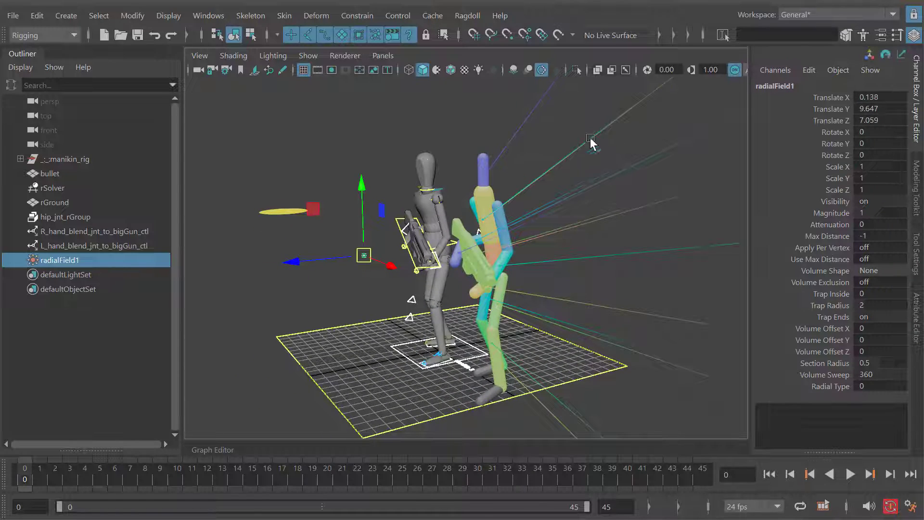
alt+drag(510, 274, 513, 243)
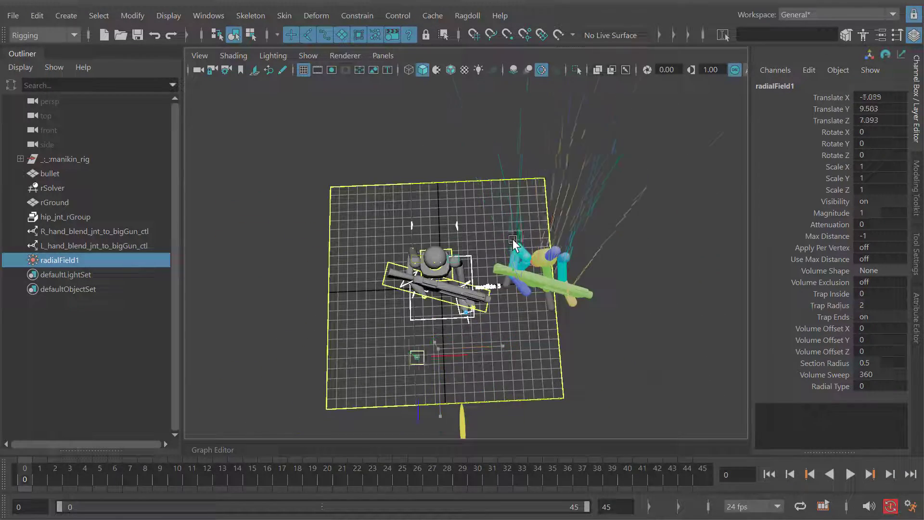
Step: Bring the offset rSolver bodies back onto the manikin and place the radial field before the chest at about -0.48, 10.78, 4.60
click(55, 190)
key(ctrl+z)
alt+drag(507, 286, 515, 293)
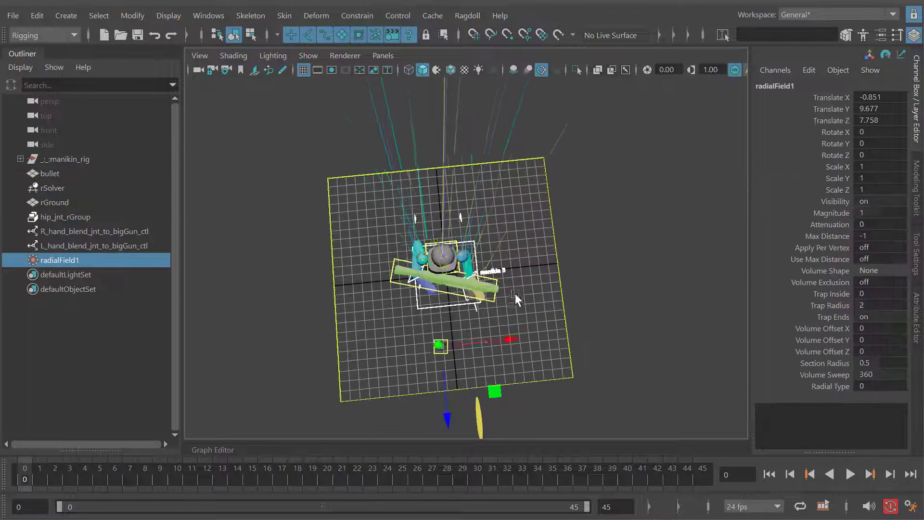
alt+drag(463, 248, 565, 230)
alt+drag(549, 313, 551, 228)
scroll(493, 228, down, 3)
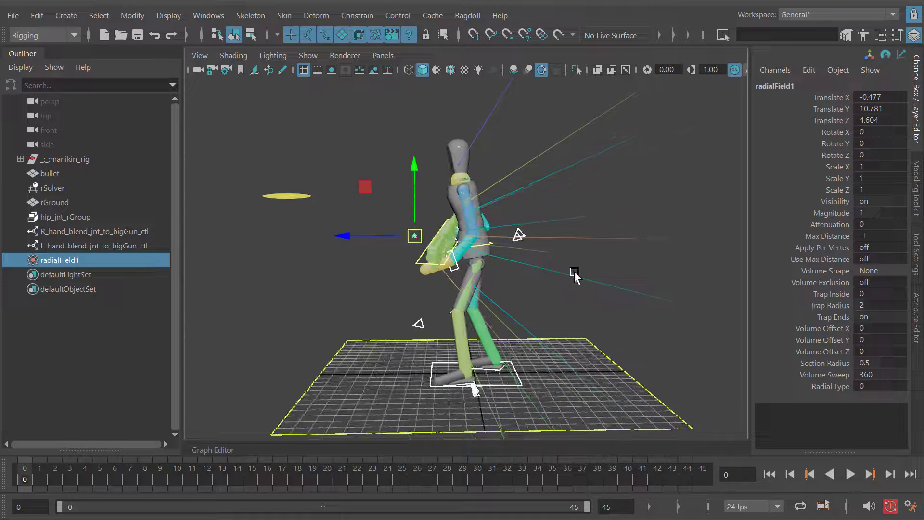
Step: Play the simulation from the first frame several times to examine the field's effect at magnitude 1
key(alt+v)
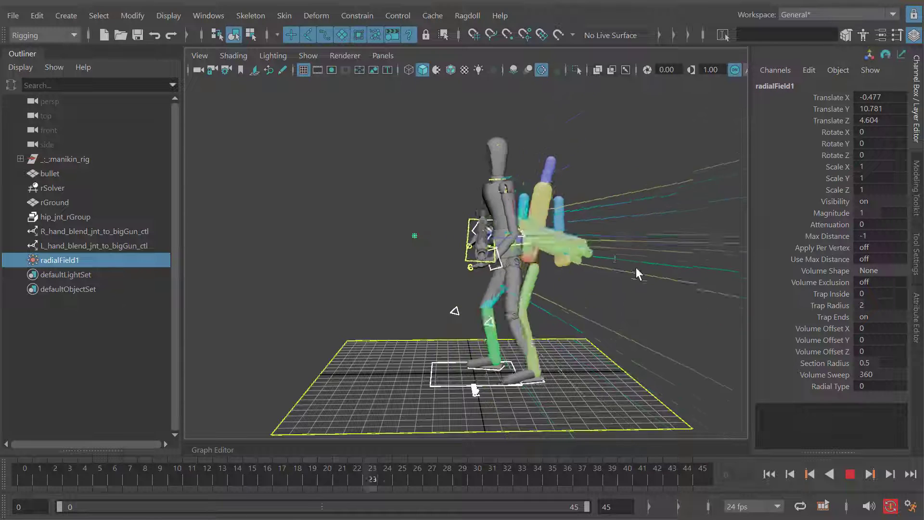
key(alt+shift+v)
key(alt+v)
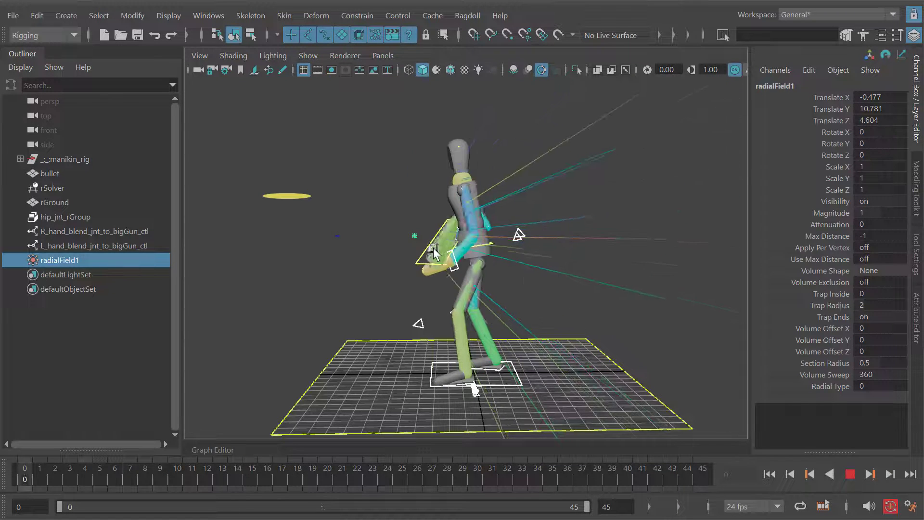
key(alt+shift+v)
key(alt+v)
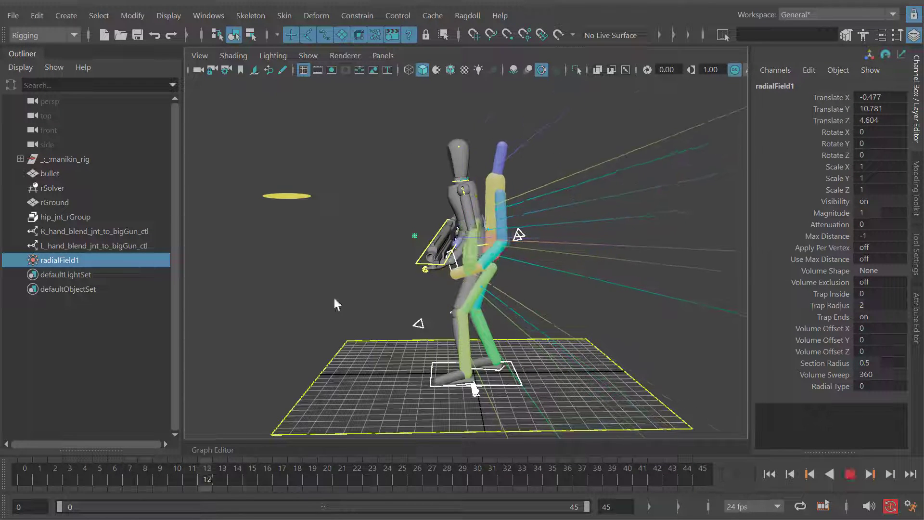
Step: Try the radial field's magnitude at 10 and at 2, playing the simulation with each value
key(alt+v)
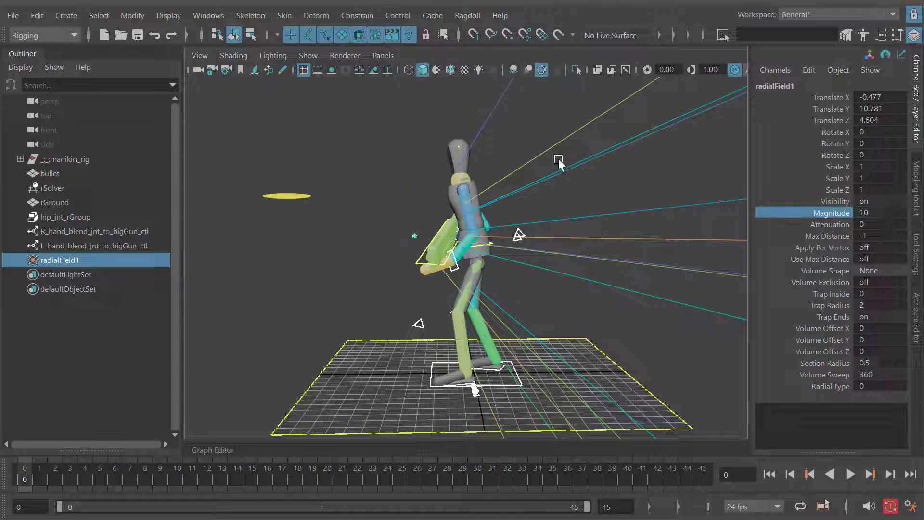
key(alt+v)
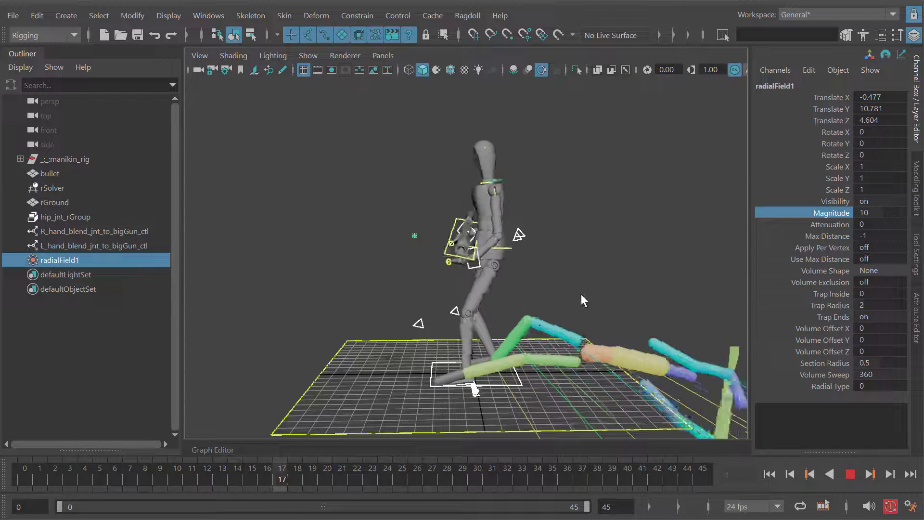
key(alt+v)
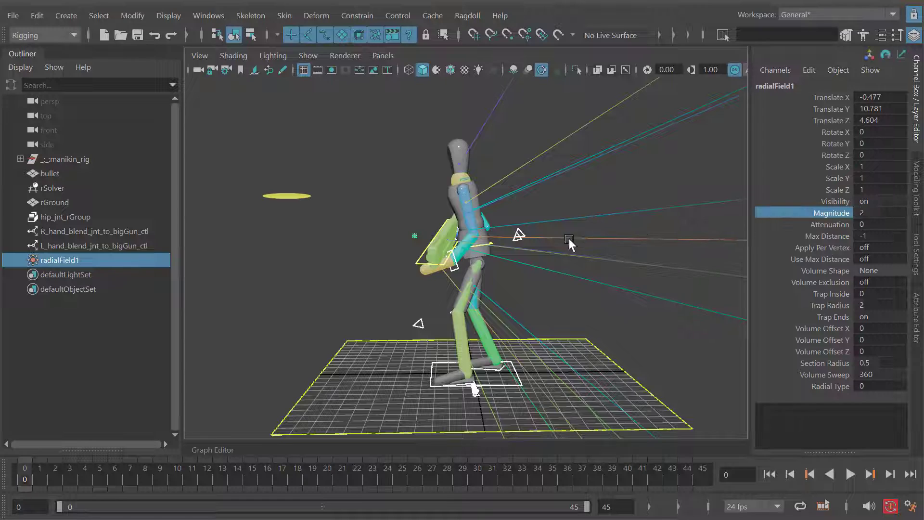
key(alt+v)
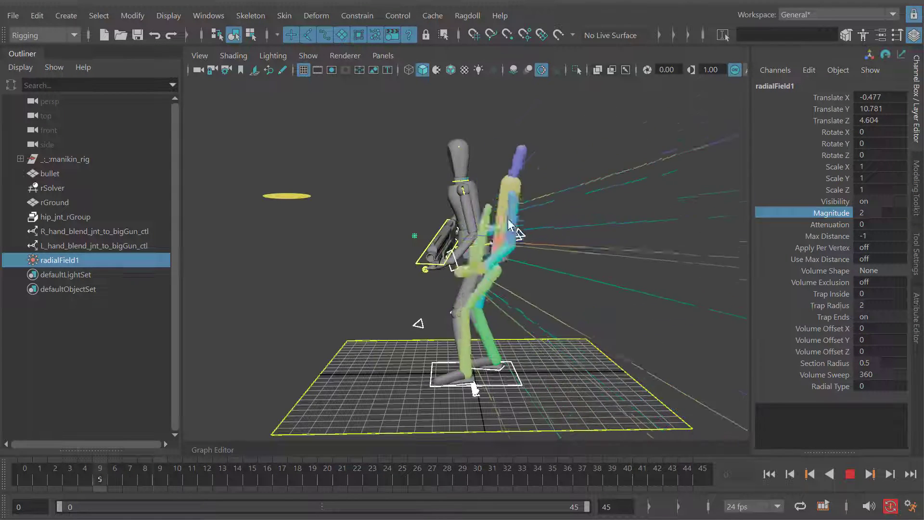
key(Escape)
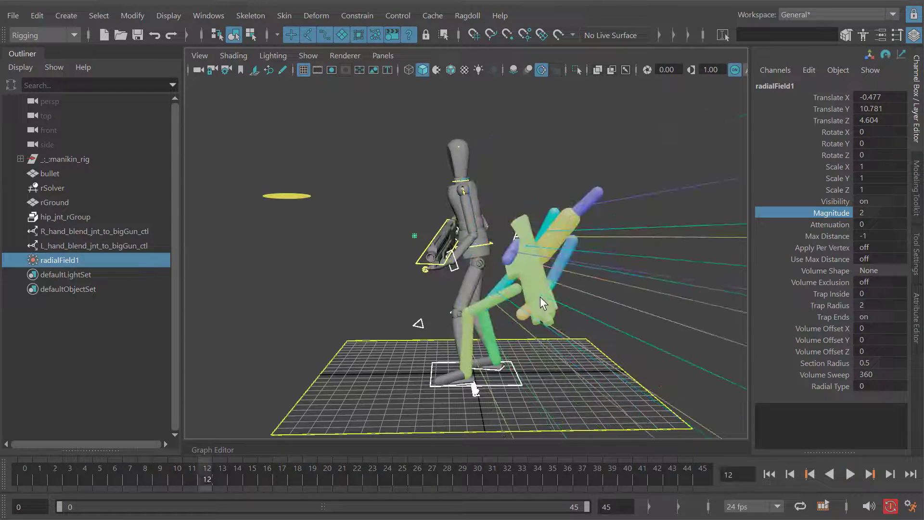
Step: Step back and forth between frames 12 and 15 to examine when the bullet reaches the chest
key(alt+period)
key(alt+period)
key(alt+period)
key(alt+comma)
key(alt+comma)
key(alt+period)
key(alt+period)
key(alt+comma)
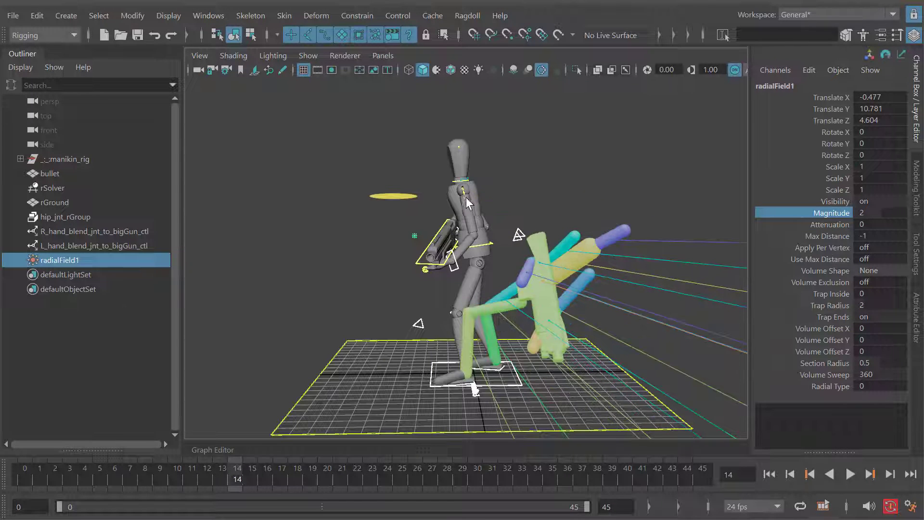
key(alt+period)
key(alt+comma)
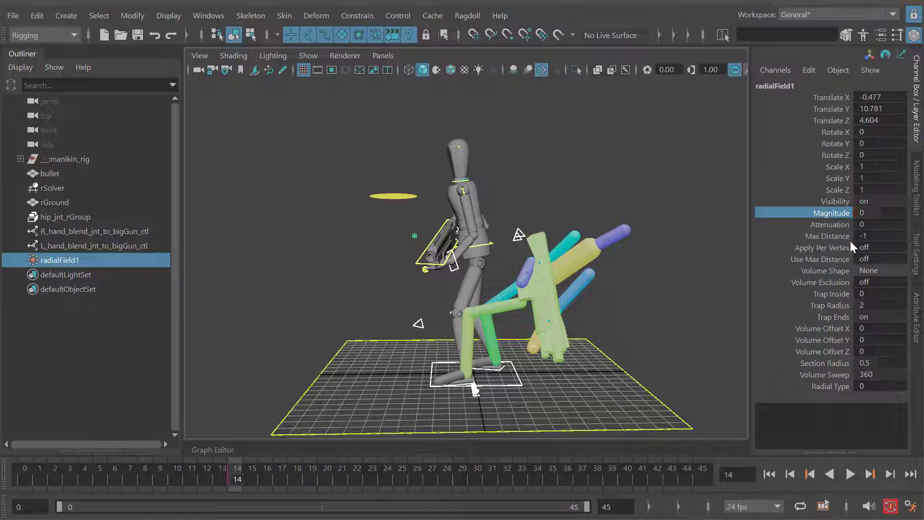
Step: Key the radial field's magnitude at 0 on frame 14 and 5 on frame 15, and replay the simulation
key(alt+period)
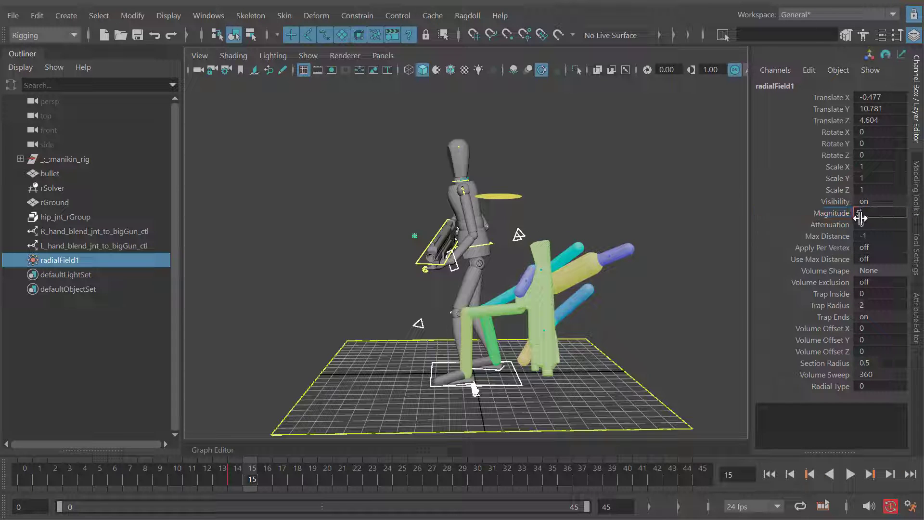
key(Return)
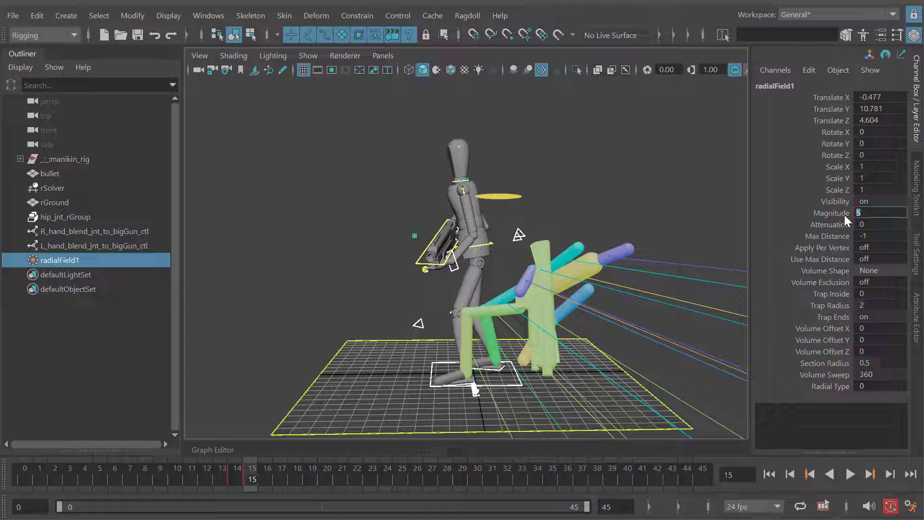
key(k)
drag(497, 202, 234, 255)
key(alt+shift+v)
key(alt+v)
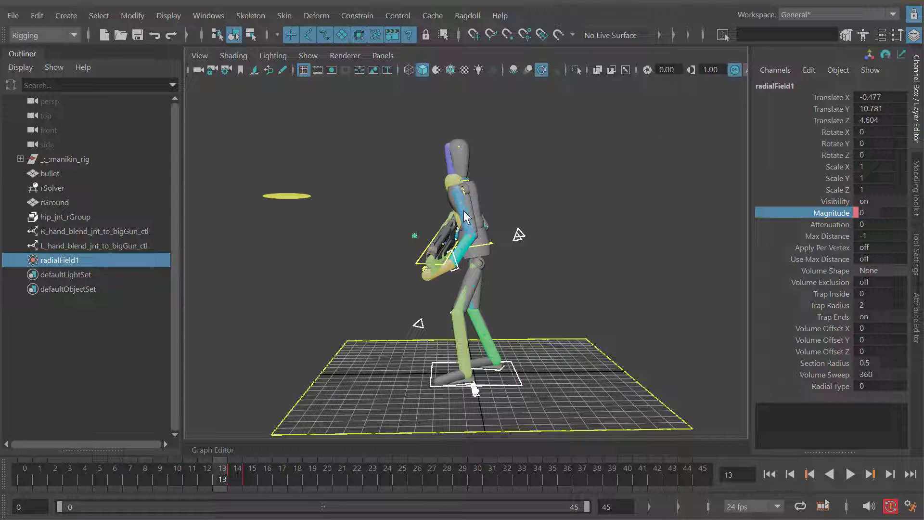
Step: Set the radial field's volume shape to Sphere
click(869, 270)
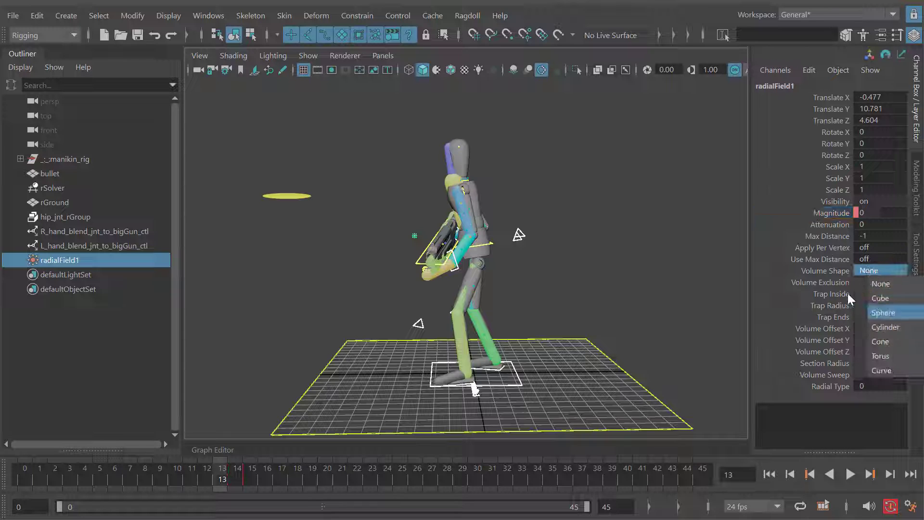
click(820, 270)
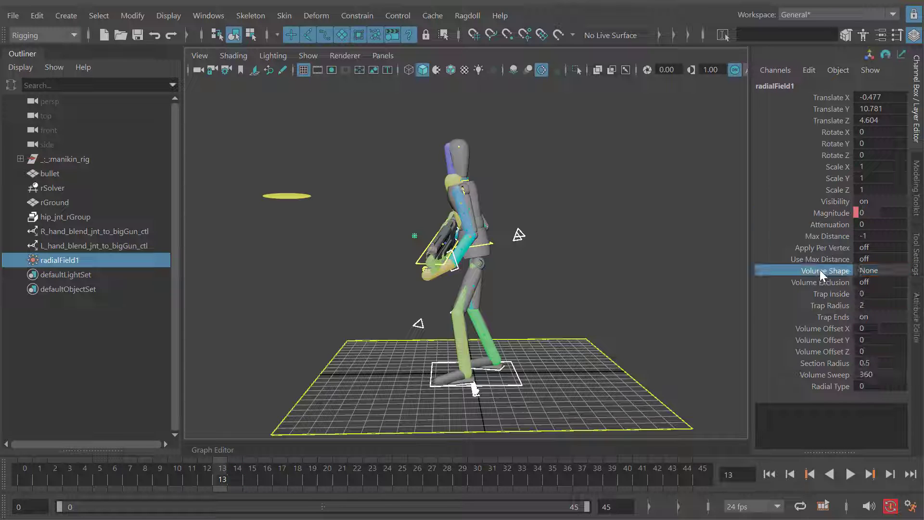
click(875, 270)
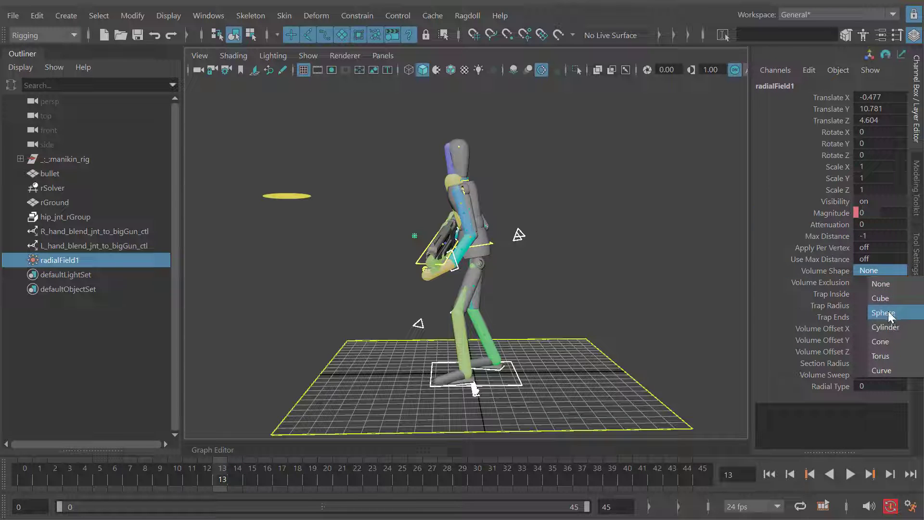
click(888, 312)
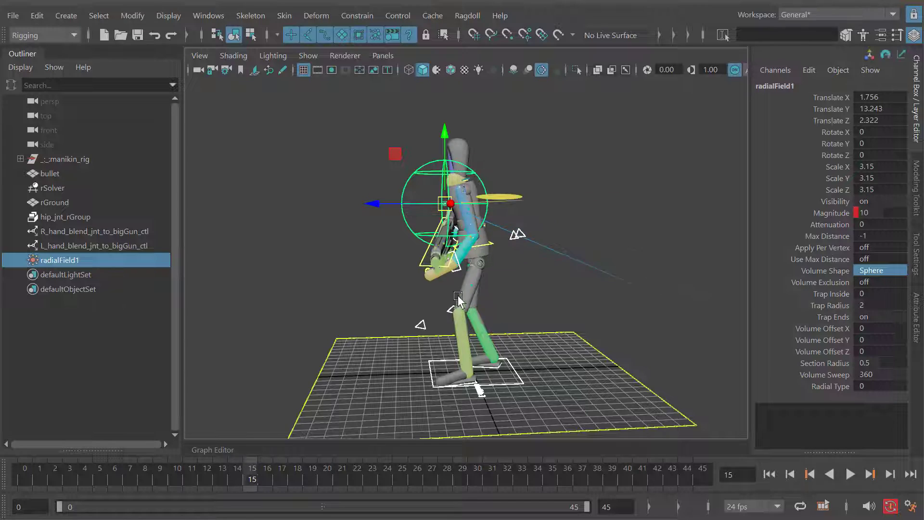
Step: Scale the spherical field to about 5.62 and place it around the upper body at about 1.49, 14.67, 3.39
middle_drag(522, 332, 431, 233)
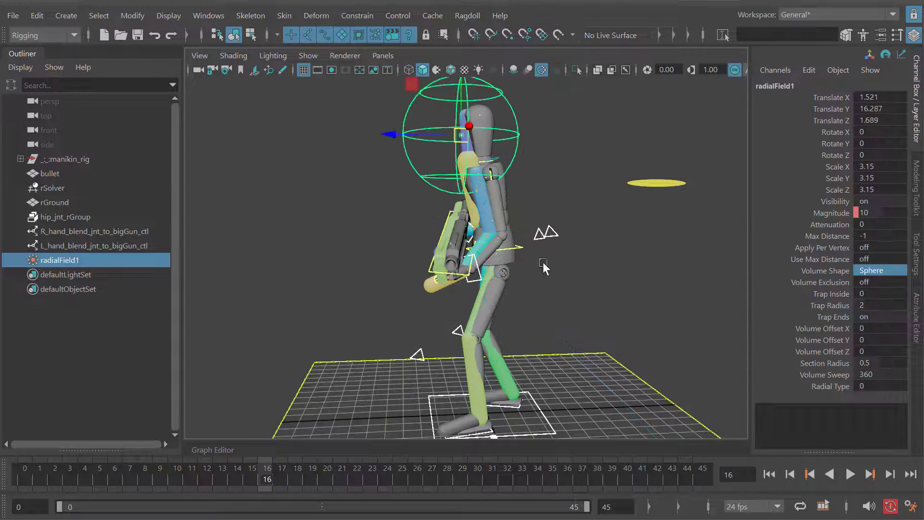
scroll(543, 262, down, 2)
key(r)
middle_drag(568, 274, 640, 284)
key(w)
middle_drag(575, 273, 553, 297)
alt+drag(553, 298, 663, 306)
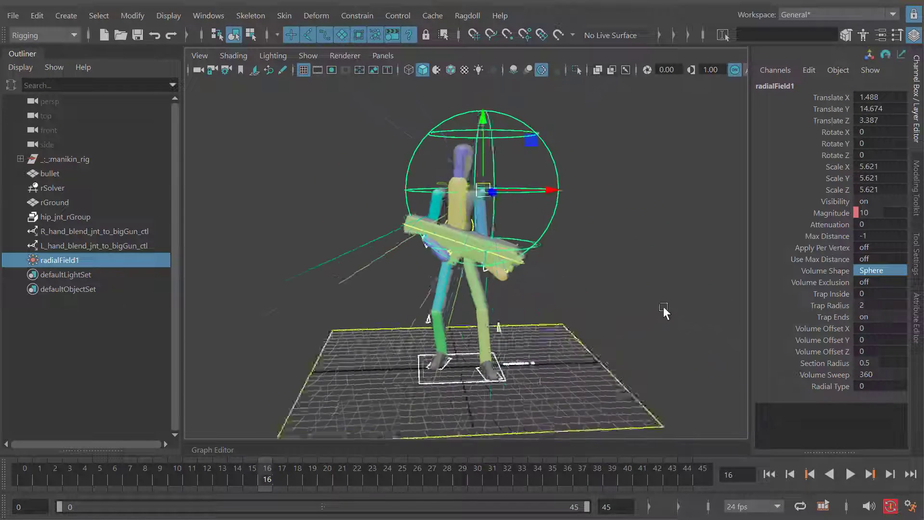
Step: Scale the spherical field to about 4.09 and move it before the shoulder at about 2.24, 14.53, 4.02
middle_drag(663, 306, 466, 297)
scroll(573, 316, up, 5)
key(r)
alt+drag(466, 279, 495, 305)
key(w)
middle_drag(495, 305, 554, 336)
alt+drag(607, 318, 460, 320)
key(r)
middle_drag(530, 328, 582, 329)
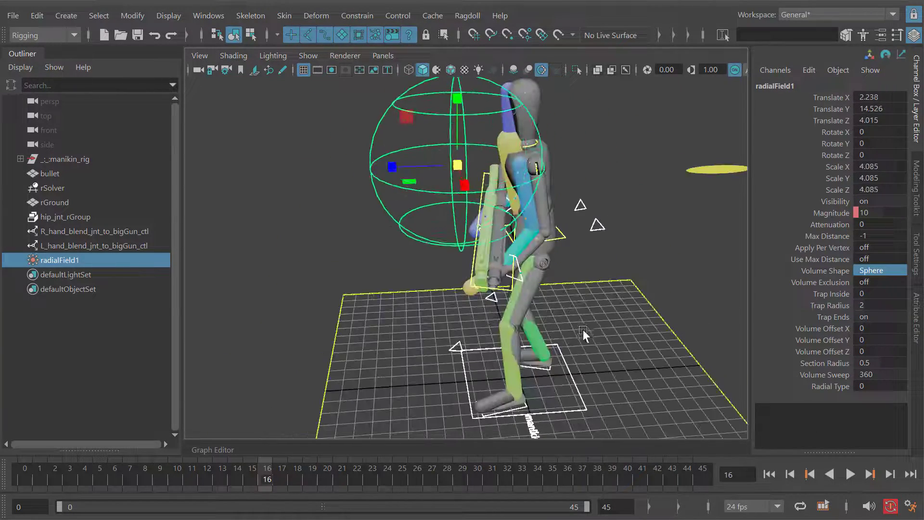
Step: Move the spherical field over the manikin's shoulder, at about 2.24, 13.95, 2.43
alt+drag(582, 329, 541, 302)
key(w)
middle_drag(541, 302, 566, 315)
mouse_move(566, 315)
alt+mouse_down()
mouse_move(590, 327)
mouse_move(582, 314)
mouse_move(590, 328)
mouse_move(572, 326)
alt+mouse_up()
middle_drag(582, 317, 590, 313)
mouse_move(590, 313)
alt+mouse_down()
mouse_move(610, 325)
mouse_move(587, 325)
alt+mouse_up()
middle_drag(587, 325, 590, 327)
alt+drag(590, 327, 578, 316)
alt+right_drag(577, 317, 539, 310)
Step: Scrub around the impact frames and play the simulation with the field deselected to examine the body's reaction
key(k)
middle_drag(539, 311, 513, 305)
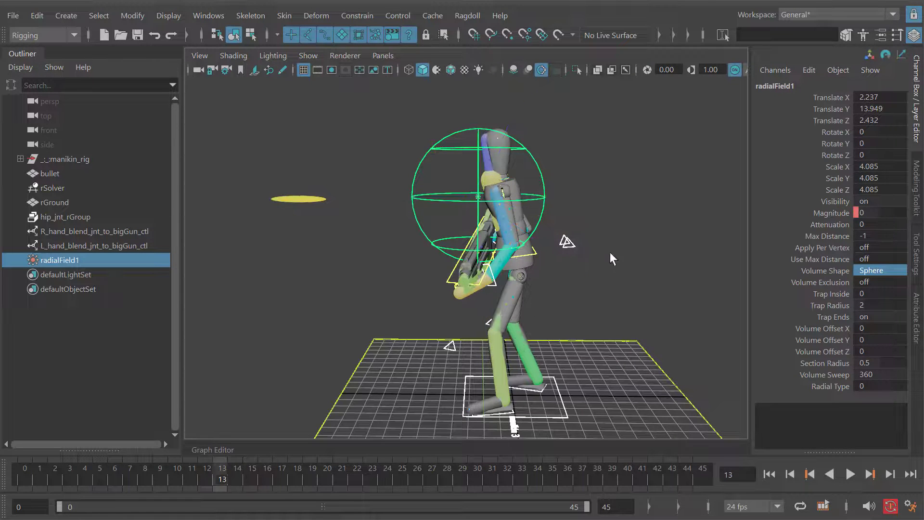
click(544, 226)
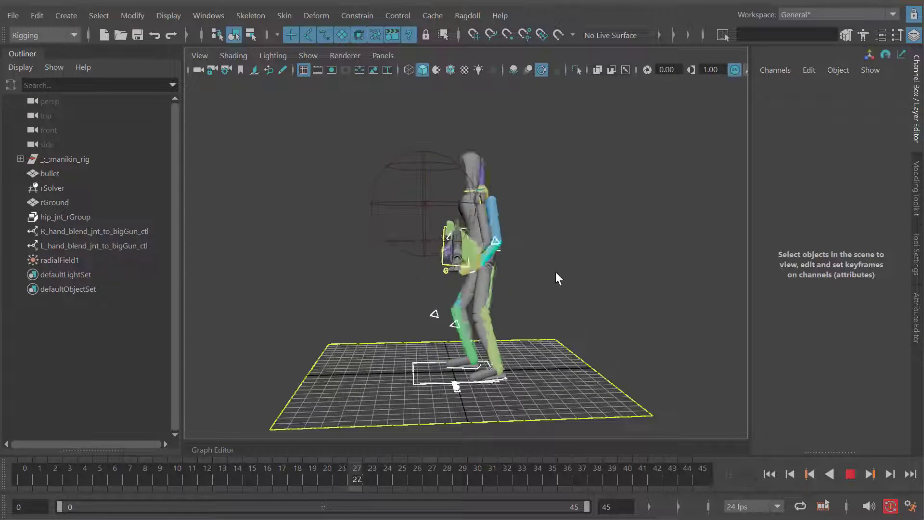
key(k)
middle_drag(550, 269, 211, 195)
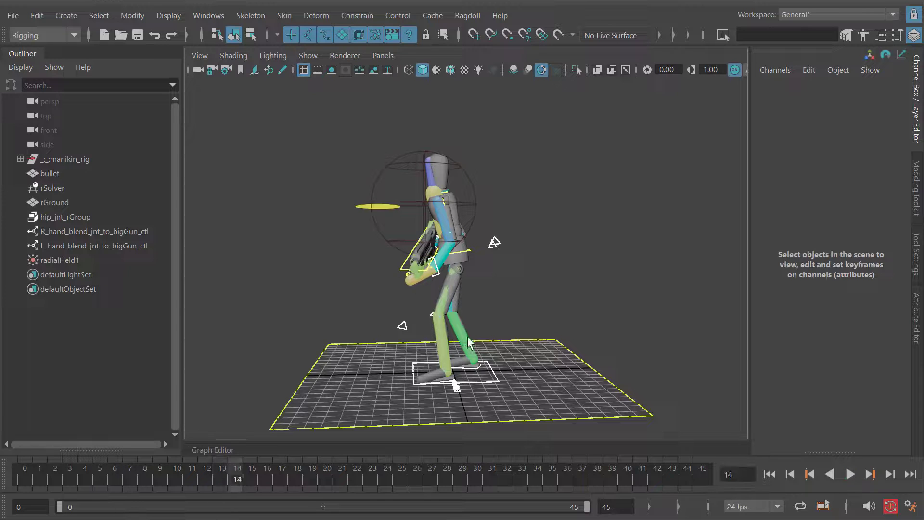
Step: Select the radial field, key its magnitude at 30 on frame 15, and play the simulation
click(395, 226)
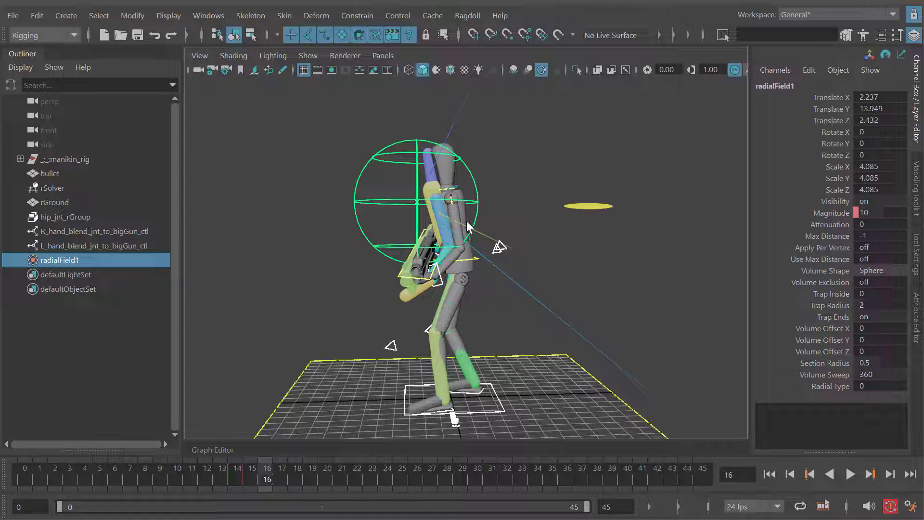
alt+drag(449, 216, 453, 241)
mouse_move(454, 241)
middle_down()
mouse_move(484, 258)
mouse_move(457, 232)
middle_up()
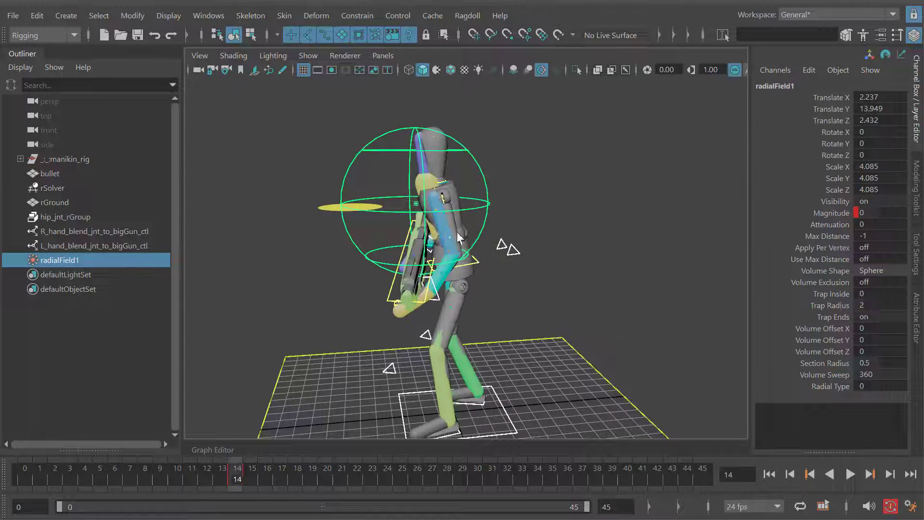
alt+drag(457, 232, 475, 293)
key(alt+v)
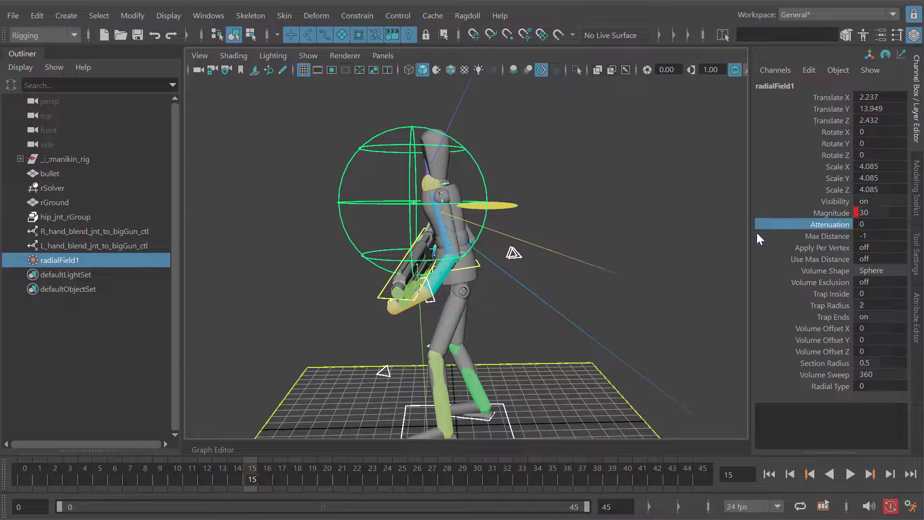
key(alt+v)
alt+middle_drag(558, 256, 549, 253)
alt+right_drag(568, 274, 484, 255)
alt+drag(531, 305, 597, 322)
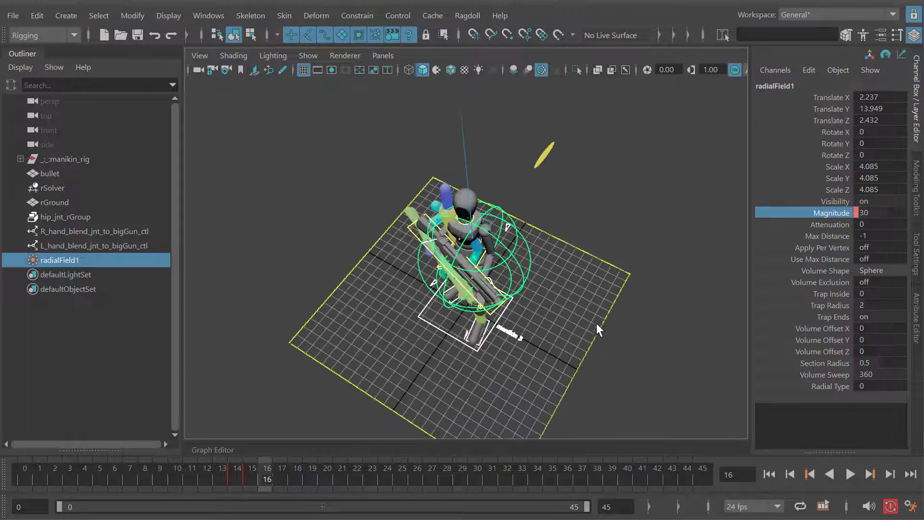
Step: Examine the body's twist at frame 16 from above and replay the simulation from the first frame
key(Escape)
alt+right_drag(542, 293, 559, 306)
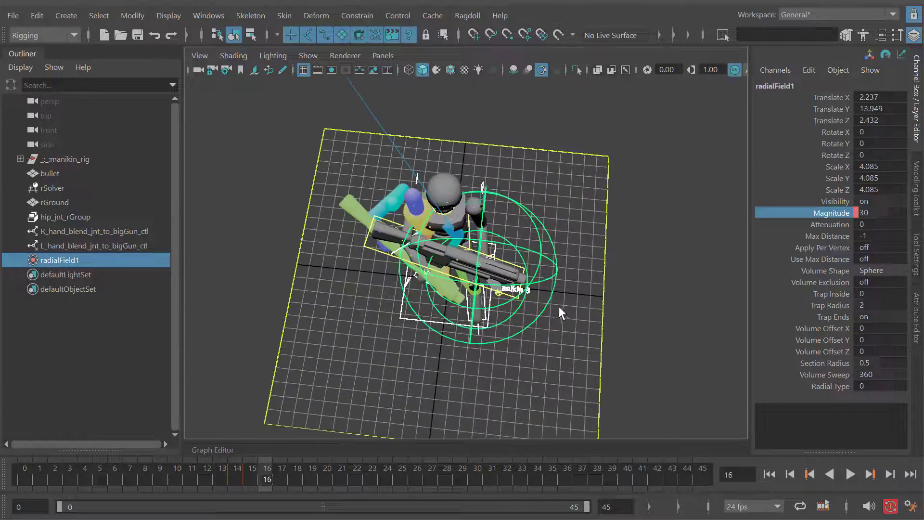
alt+drag(559, 306, 511, 307)
key(alt+period)
key(alt+shift+v)
key(alt+v)
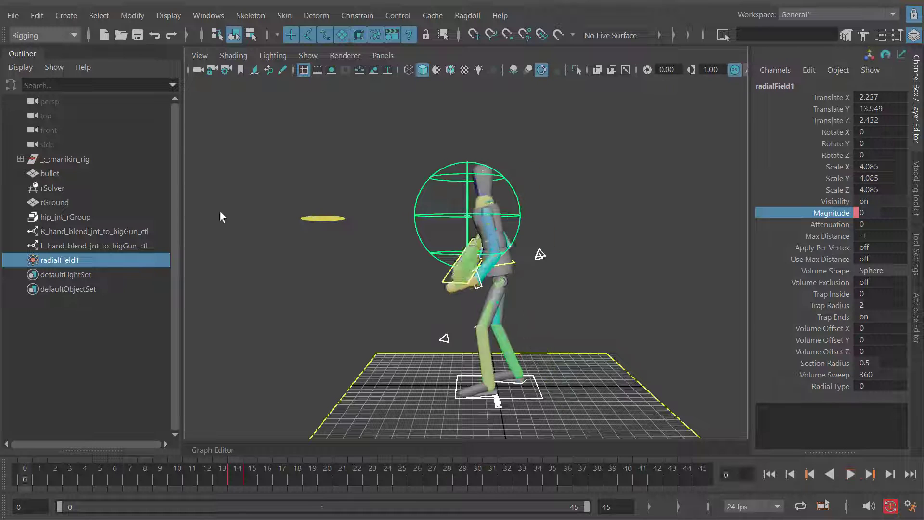
Step: Play the simulation from the first frame and step around frames 14 to 16 to examine the body and feet at impact
key(alt+v)
alt+drag(545, 317, 602, 302)
key(alt+shift+v)
key(alt+v)
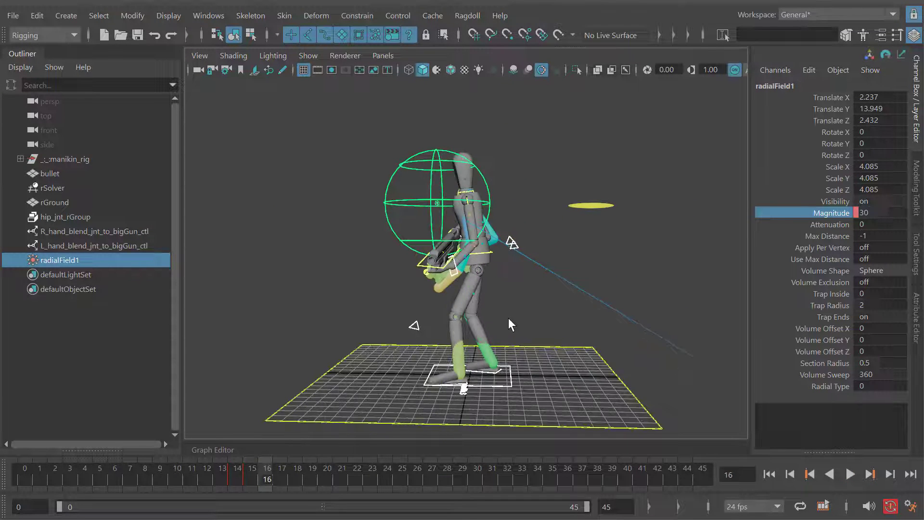
alt+drag(508, 317, 388, 313)
key(alt+period)
key(alt+comma)
key(alt+comma)
Step: Select both foot joints and key their rMarker Behaviour as Animated on frame 14
click(444, 351)
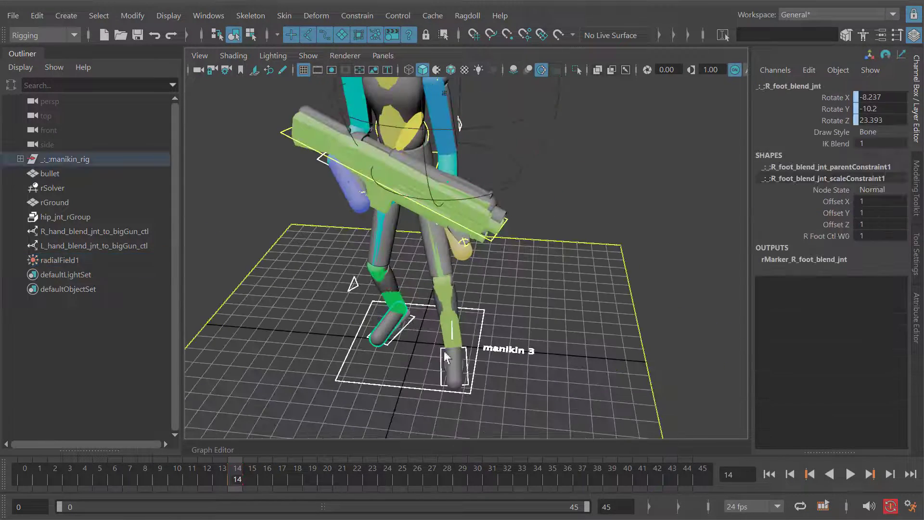
alt+drag(498, 350, 464, 307)
key(alt+period)
key(alt+period)
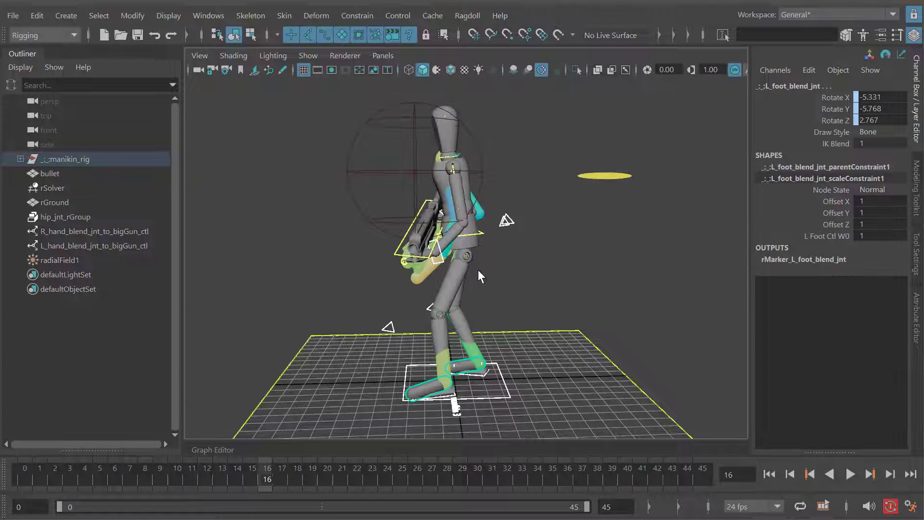
key(alt+comma)
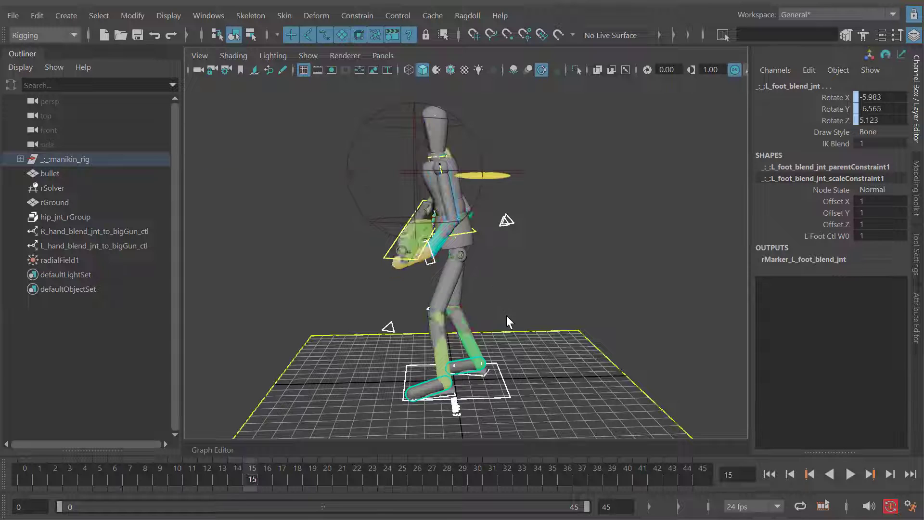
key(alt+comma)
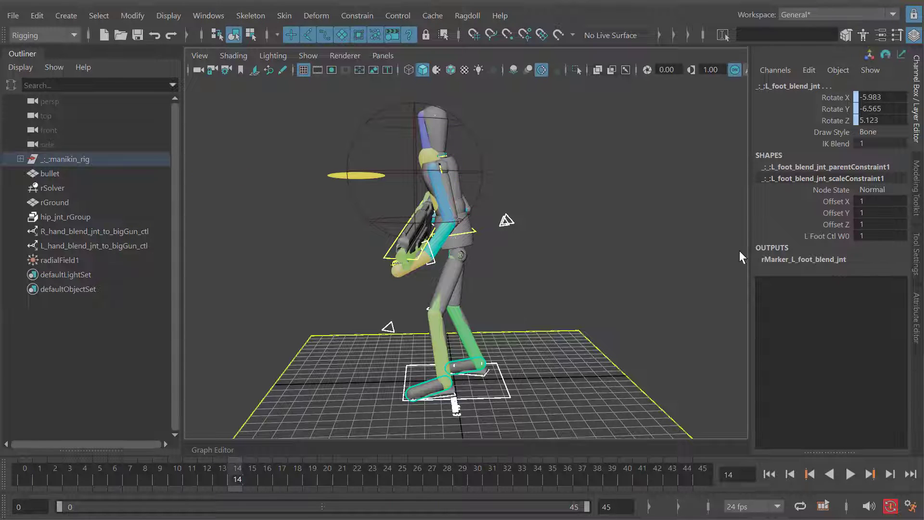
click(803, 259)
right_click(817, 280)
click(833, 310)
Step: Set the foot markers' Behaviour to Use Group on frame 15
alt+middle_drag(677, 281, 688, 285)
key(alt+period)
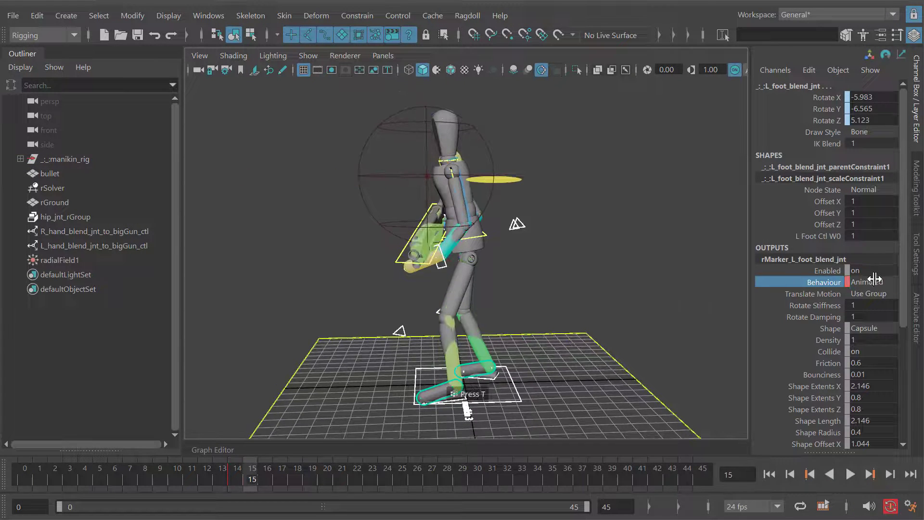
click(874, 281)
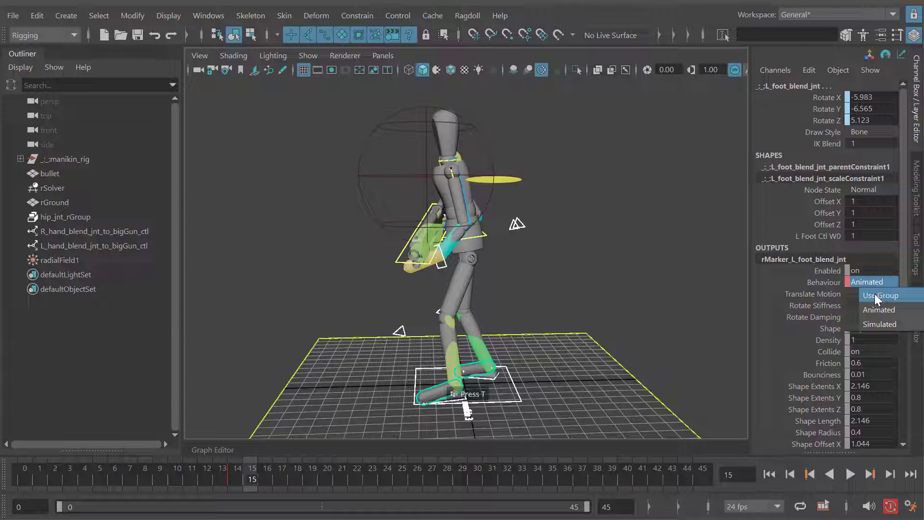
click(876, 296)
Step: Play the simulation and examine the manikin's fall from the side and from above behind it
alt+drag(559, 280, 534, 304)
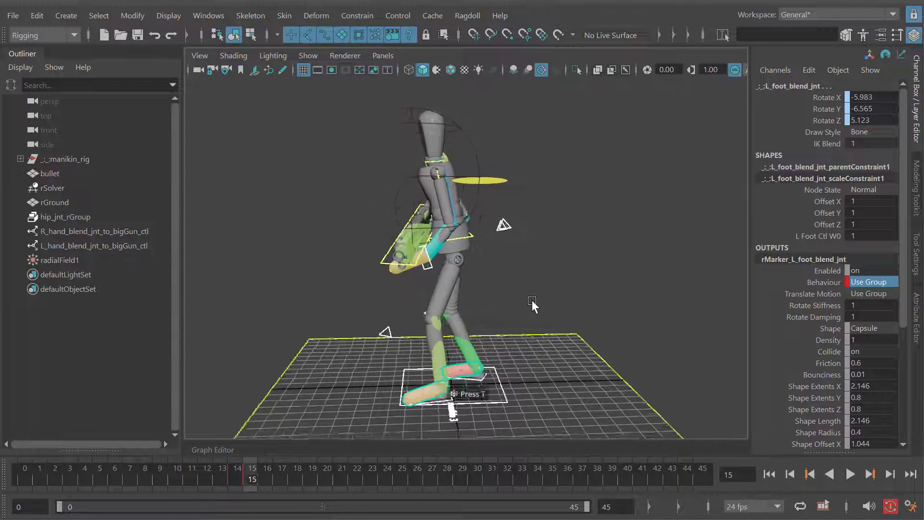
alt+right_drag(535, 303, 505, 306)
key(alt+comma)
key(alt+comma)
key(alt+comma)
key(alt+comma)
key(alt+v)
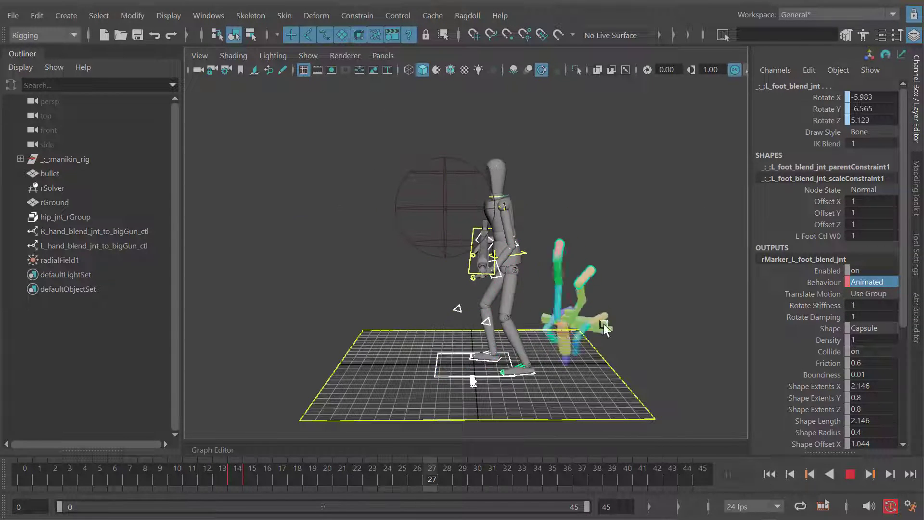
alt+drag(406, 285, 415, 328)
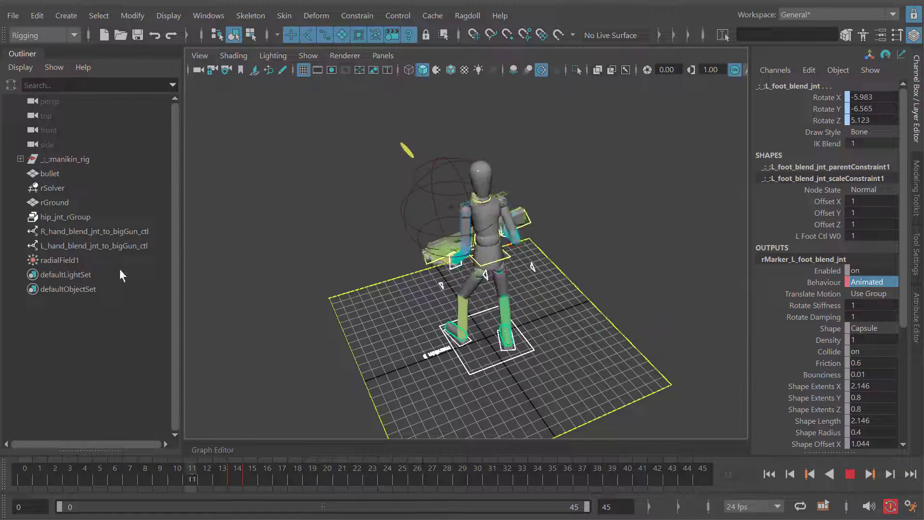
alt+drag(581, 295, 557, 304)
key(alt+v)
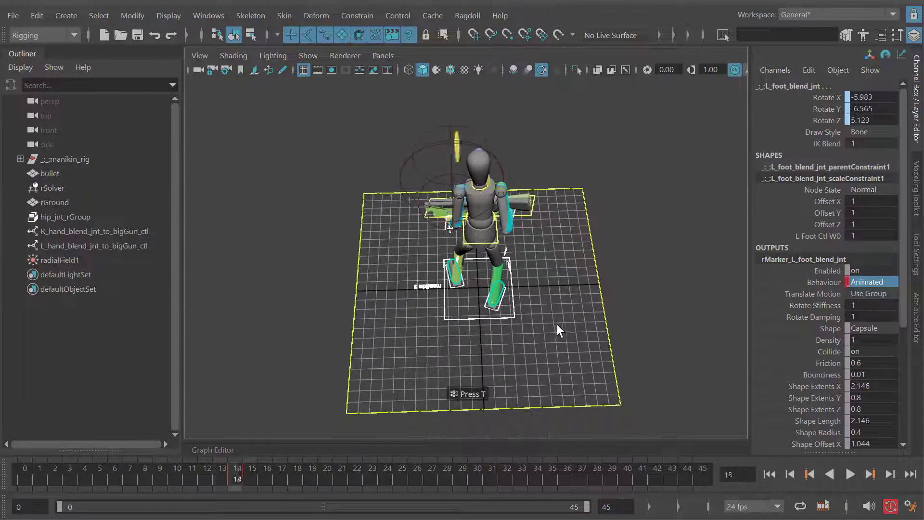
Step: Step through the frames around the bullet's impact to check where the bullet meets the body
key(alt+period)
key(alt+period)
key(alt+period)
key(alt+comma)
key(alt+comma)
key(alt+comma)
key(alt+comma)
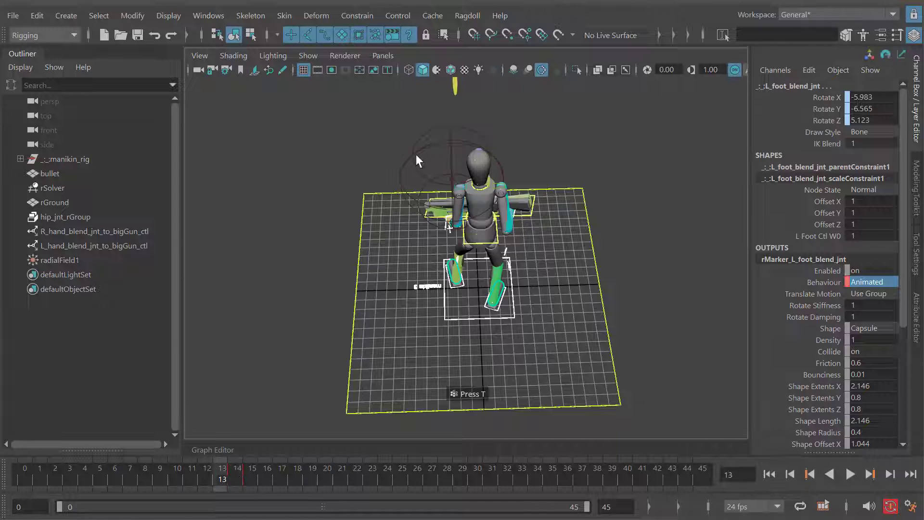
Step: Select the radial field and move it up and forward of the shoulder, to about 0.61, 15.03, 3.54
click(417, 156)
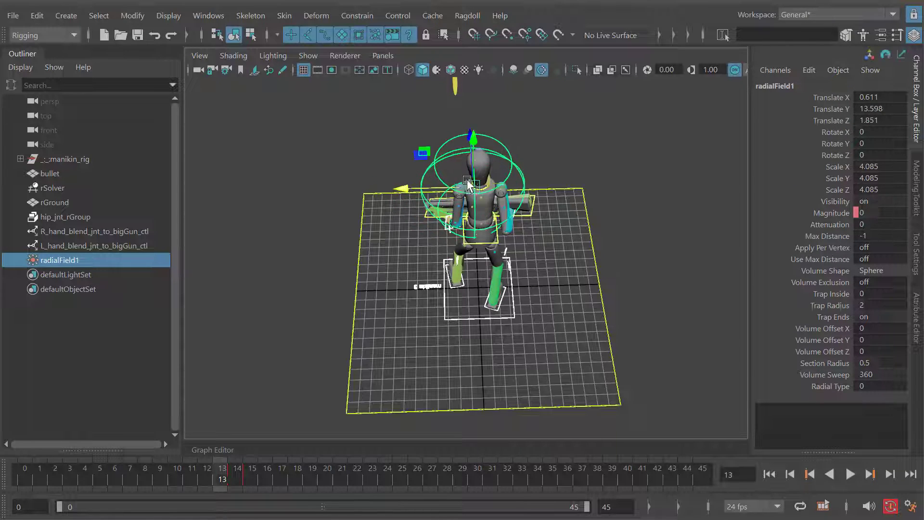
drag(474, 130, 474, 126)
alt+drag(475, 126, 547, 129)
drag(376, 160, 357, 157)
alt+drag(357, 157, 457, 267)
Step: Step through the impact frames to examine how the body reacts to the moved radial field
key(alt+comma)
key(alt+comma)
key(alt+period)
key(alt+period)
key(alt+period)
key(alt+period)
key(alt+period)
key(alt+period)
key(alt+period)
key(alt+comma)
key(alt+comma)
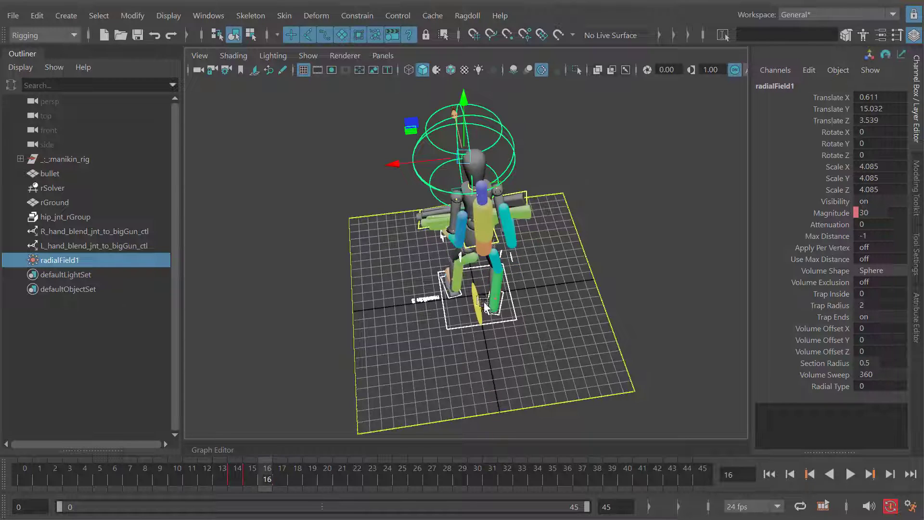
Step: Move the radial field to about 1.08, 14.98, 3.37 and replay the simulation from the first frame
key(alt+v)
alt+drag(483, 302, 473, 240)
key(alt+shift+v)
key(alt+v)
alt+drag(477, 162, 512, 241)
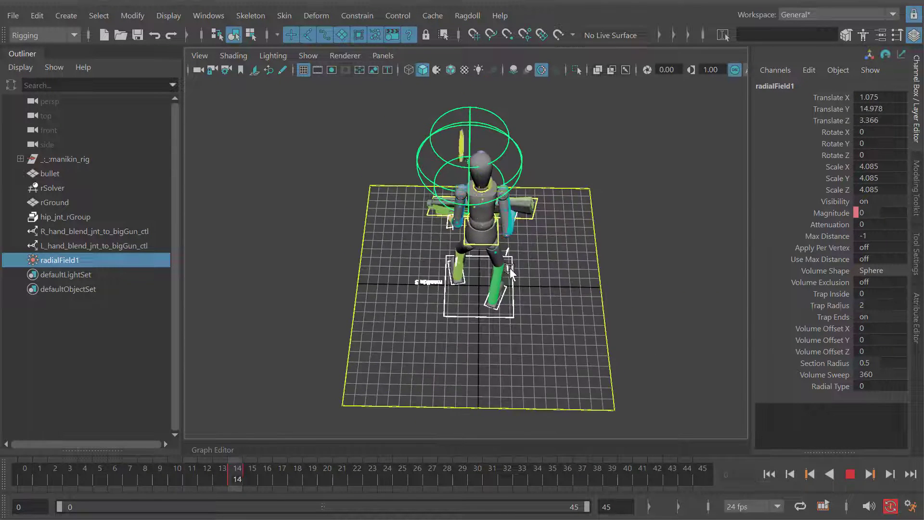
alt+drag(502, 307, 525, 303)
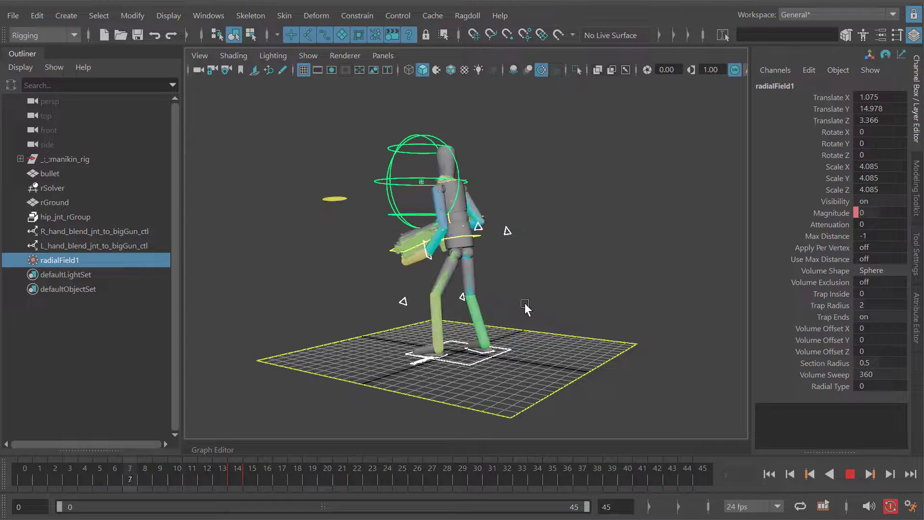
Step: Deselect the field and watch the looping simulation from the side
click(594, 218)
alt+drag(593, 218, 581, 266)
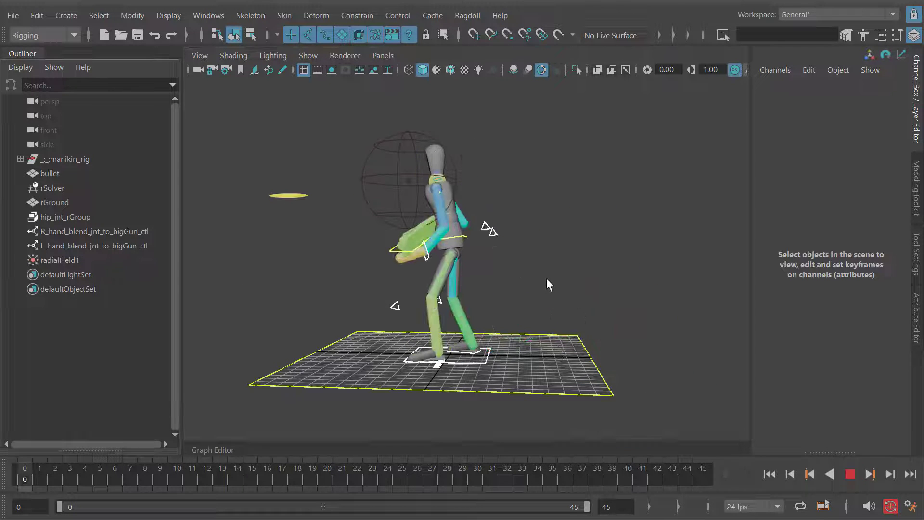
mouse_move(528, 295)
alt+mouse_down()
mouse_move(526, 288)
mouse_move(529, 310)
alt+mouse_up()
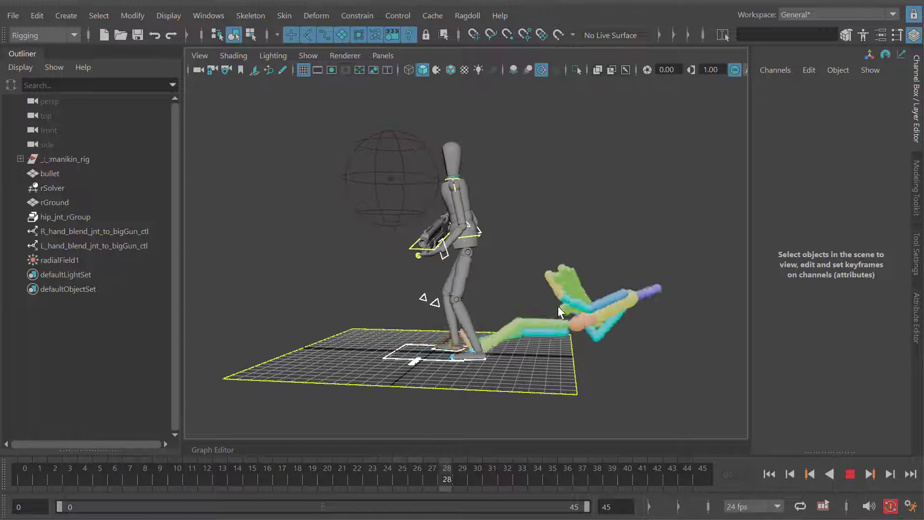
key(alt+shift+v)
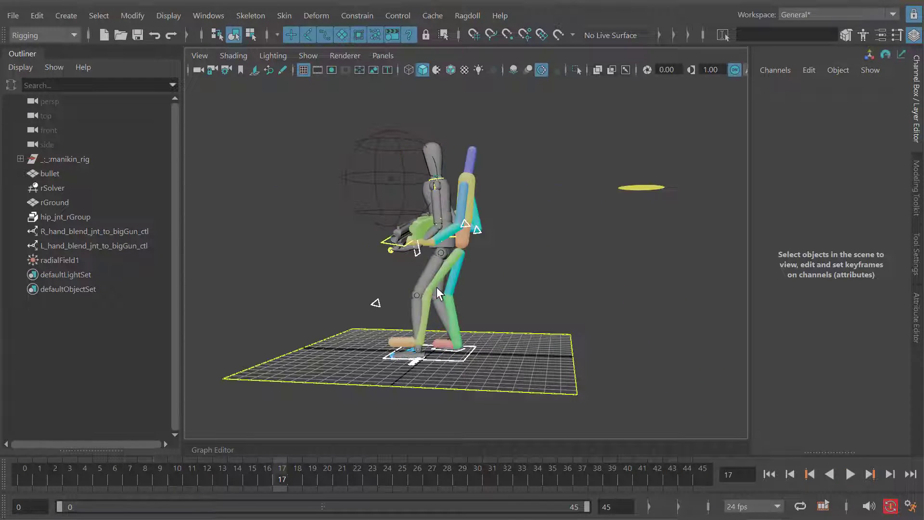
key(Escape)
Step: Select hip_jnt_rGroup and key its Rotate Stiffness at 1 on frame 14
click(68, 217)
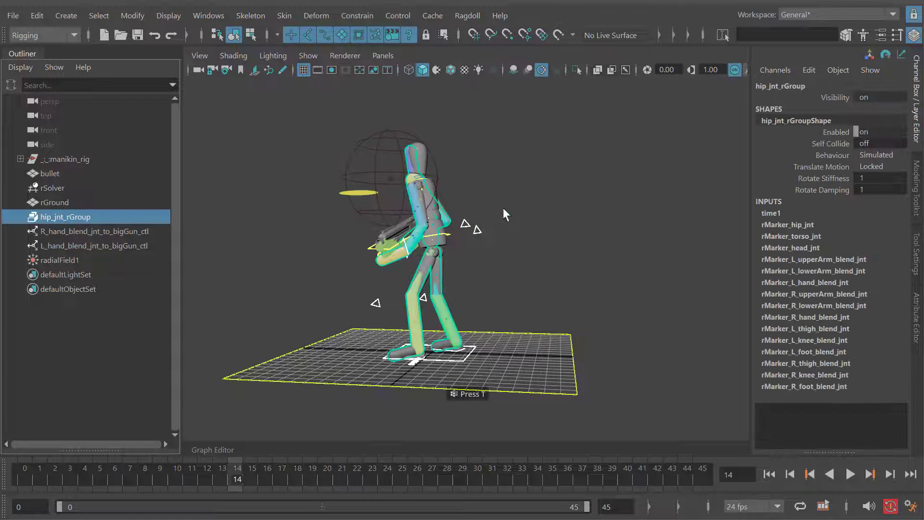
alt+drag(471, 233, 423, 289)
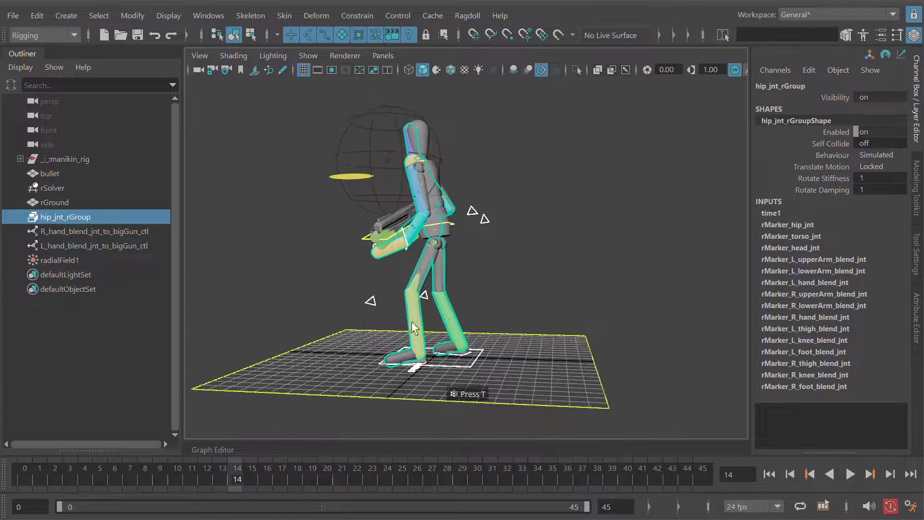
alt+drag(412, 329, 421, 306)
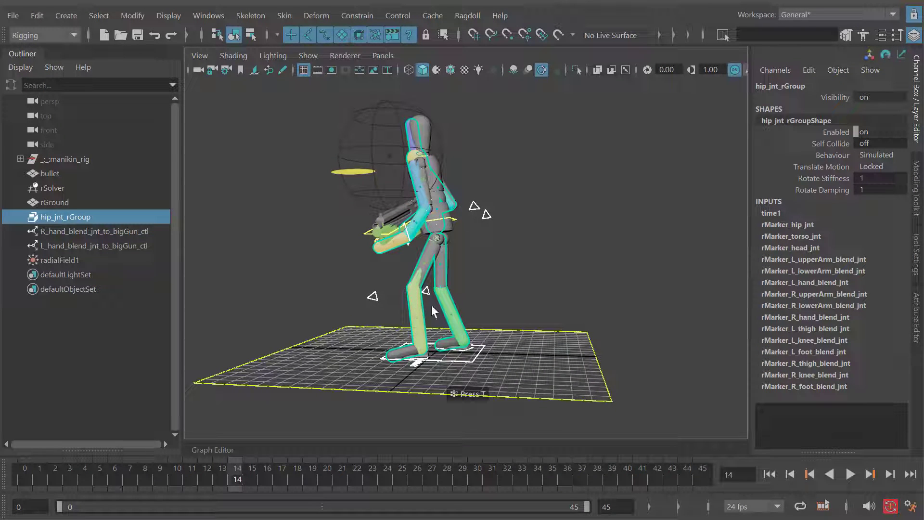
click(817, 178)
right_click(818, 178)
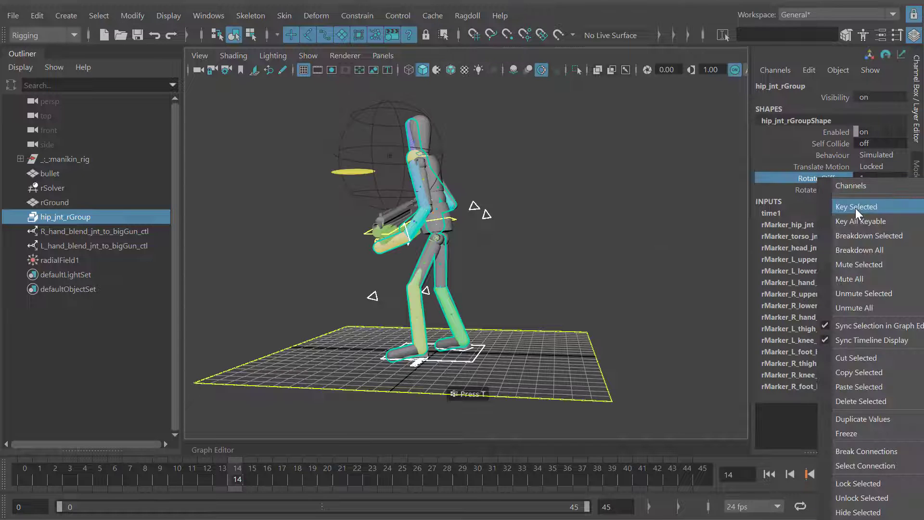
click(853, 209)
Step: Set the group's Rotate Stiffness to 0.01 on frame 15
alt+drag(584, 201, 586, 227)
key(alt+period)
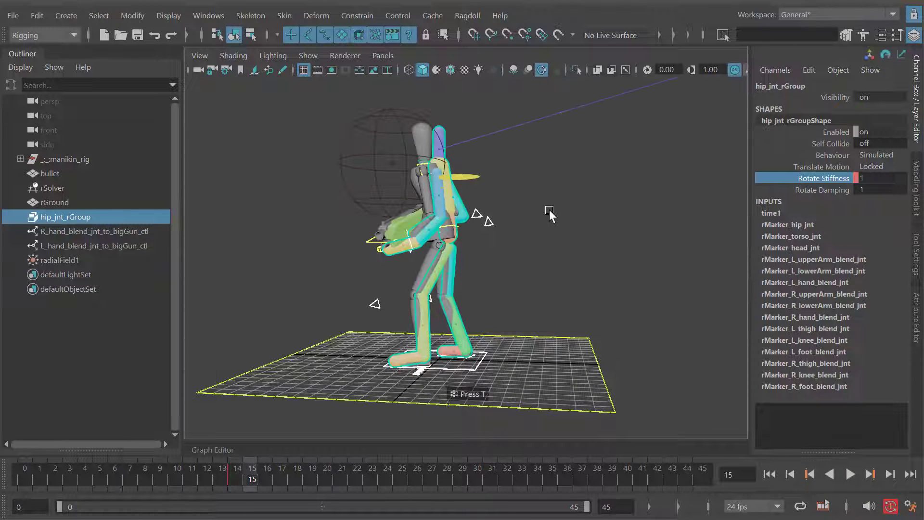
key(alt+comma)
key(alt+period)
key(alt+comma)
key(alt+period)
click(871, 177)
Step: Step back and forth through the frames around and after the impact to examine how the body collapses
key(alt+comma)
key(alt+period)
key(alt+period)
key(alt+period)
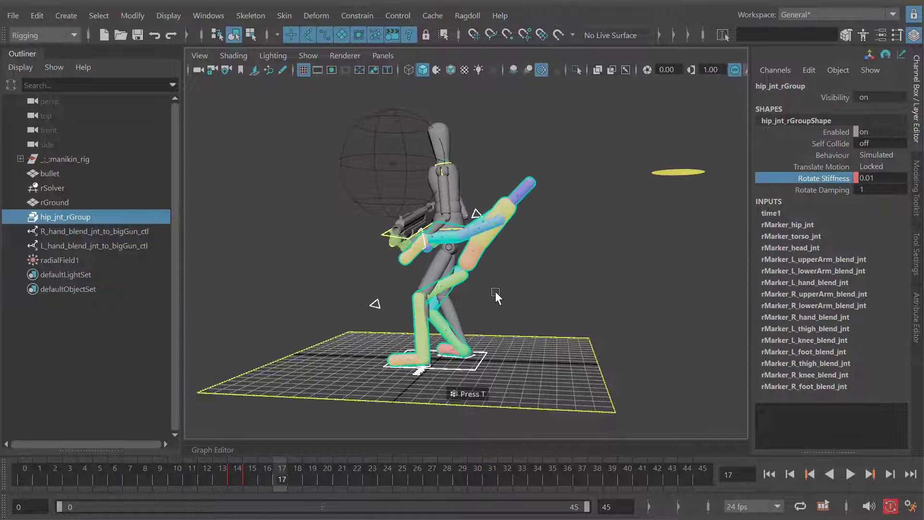
key(alt+comma)
key(alt+comma)
key(alt+comma)
key(alt+comma)
key(alt+period)
key(alt+period)
key(alt+period)
key(alt+period)
key(alt+period)
key(alt+period)
key(alt+period)
key(alt+period)
key(alt+period)
key(alt+period)
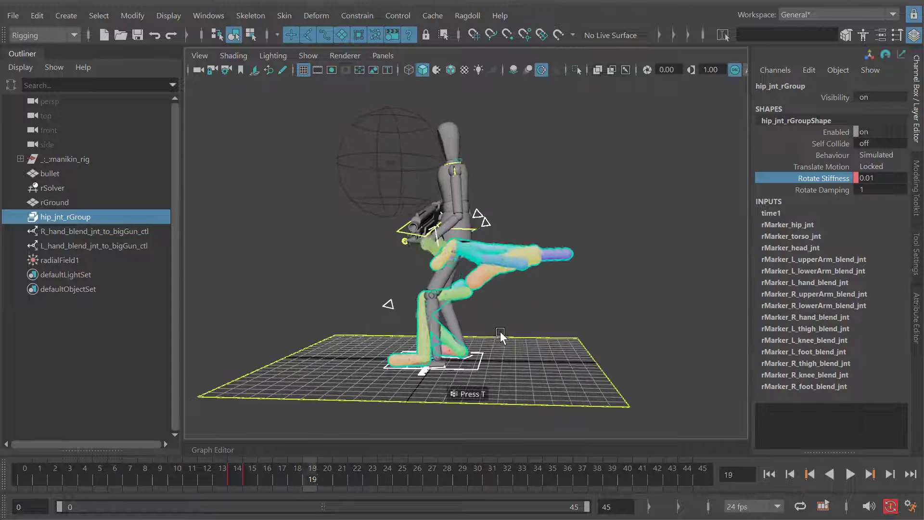
Step: Play the simulation and examine the looser fall from both sides of the manikin
key(alt+v)
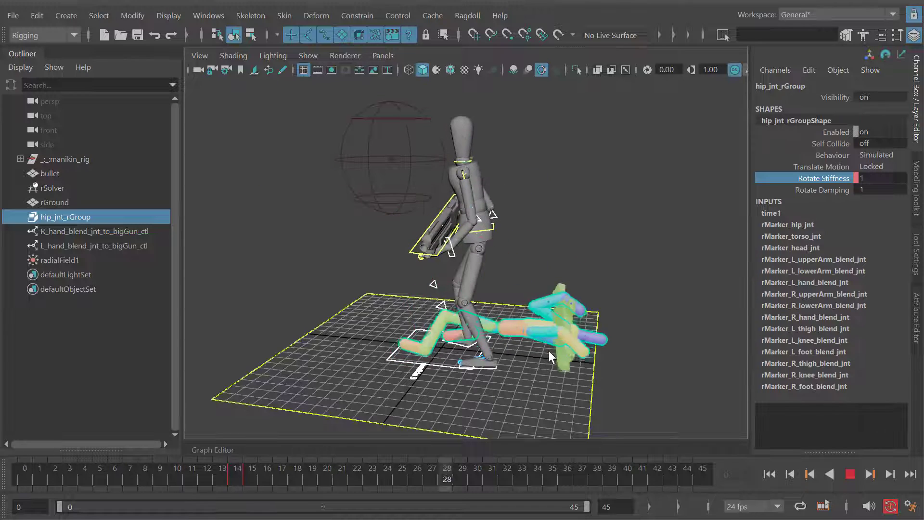
alt+drag(549, 350, 575, 351)
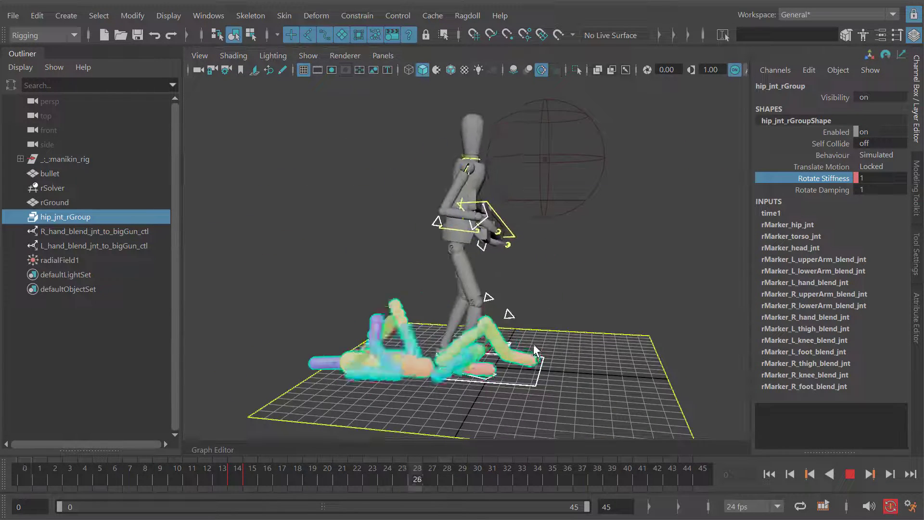
alt+drag(538, 328, 635, 329)
alt+drag(379, 270, 298, 265)
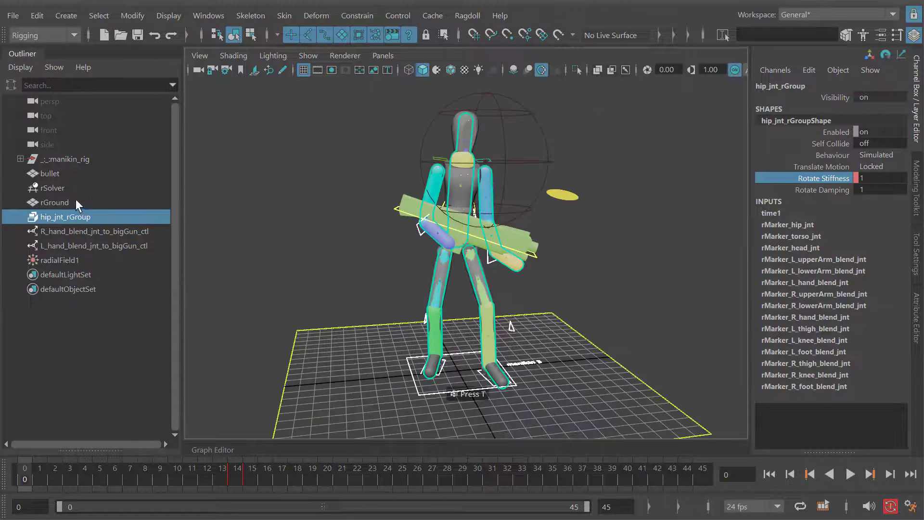
Step: Select rSolver, move it sideways so the simulated body stands clear of the manikin, and deselect it
click(58, 188)
alt+drag(343, 235, 294, 239)
shift+middle_drag(293, 238, 490, 241)
click(489, 241)
alt+drag(489, 241, 449, 299)
Step: Play the offset simulation from several angles to review the fall, and return to frame 0
key(alt+v)
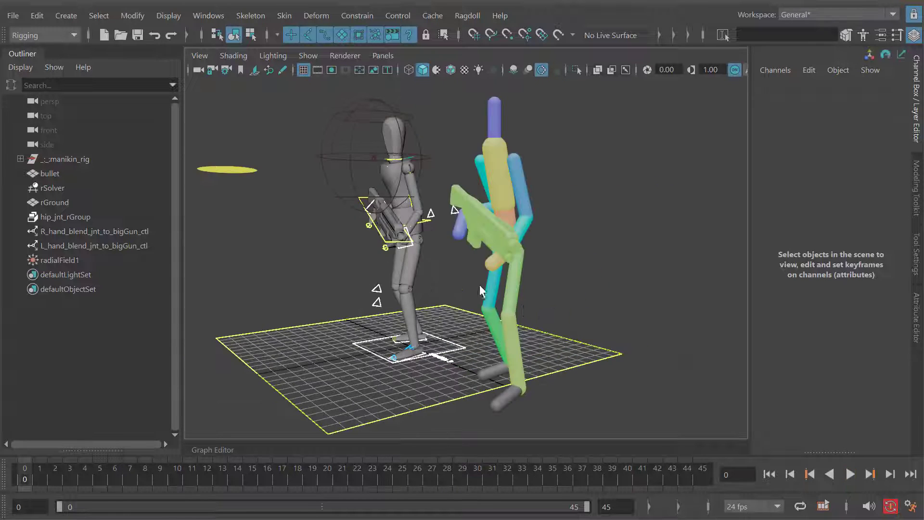
key(alt+v)
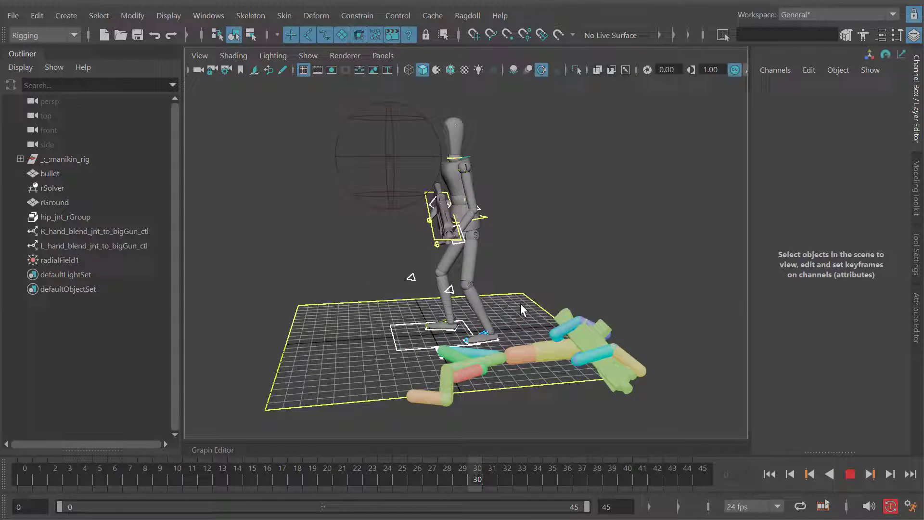
key(alt+v)
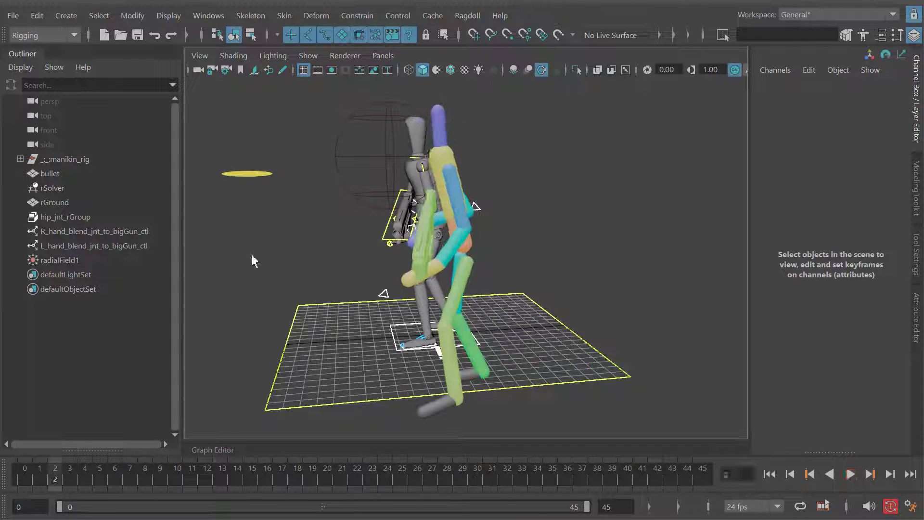
key(alt+v)
alt+drag(549, 310, 530, 295)
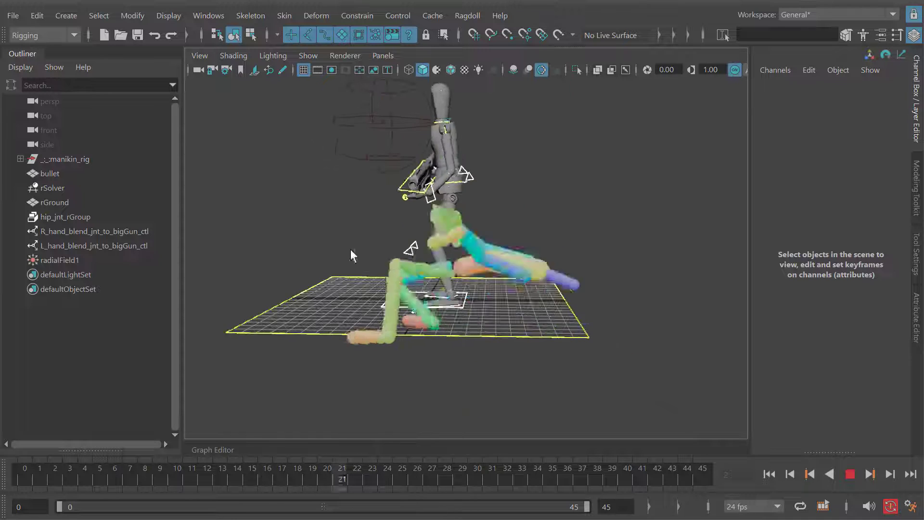
alt+drag(350, 249, 319, 226)
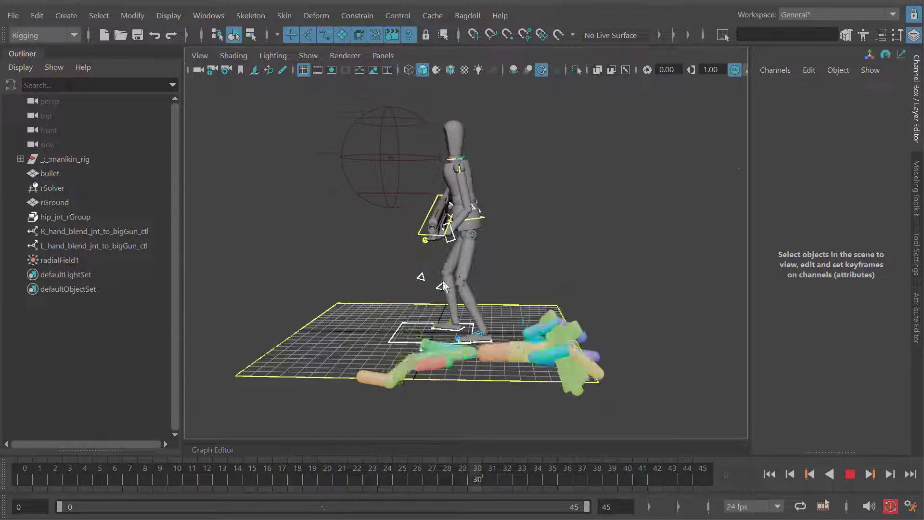
alt+drag(443, 286, 524, 253)
key(alt+shift+v)
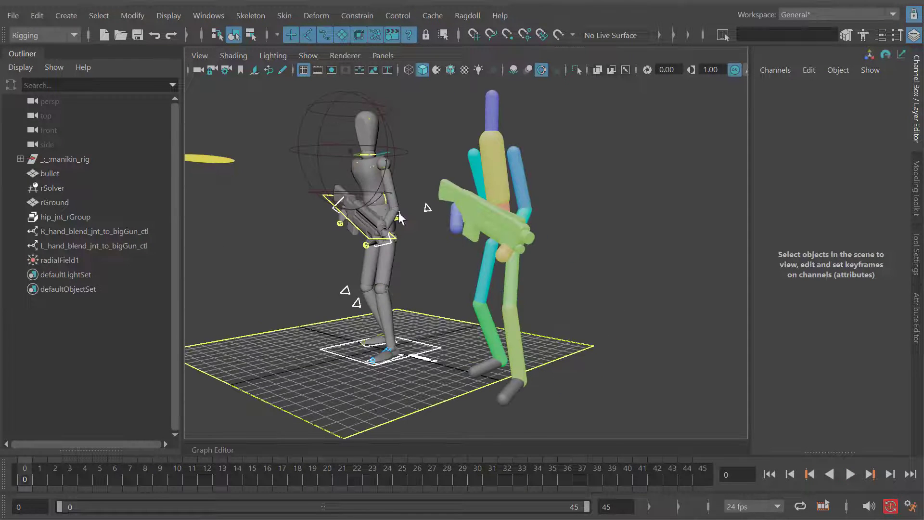
Step: Play the offset simulation briefly, return to frame 0, and compare the simulated body with the manikin from the front
alt+drag(399, 214, 483, 162)
alt+drag(516, 246, 480, 268)
key(alt+v)
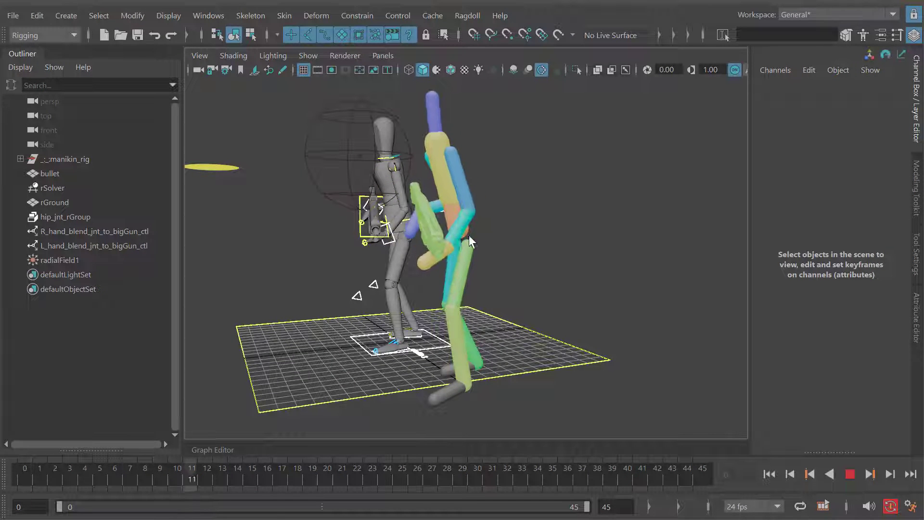
key(alt+shift+v)
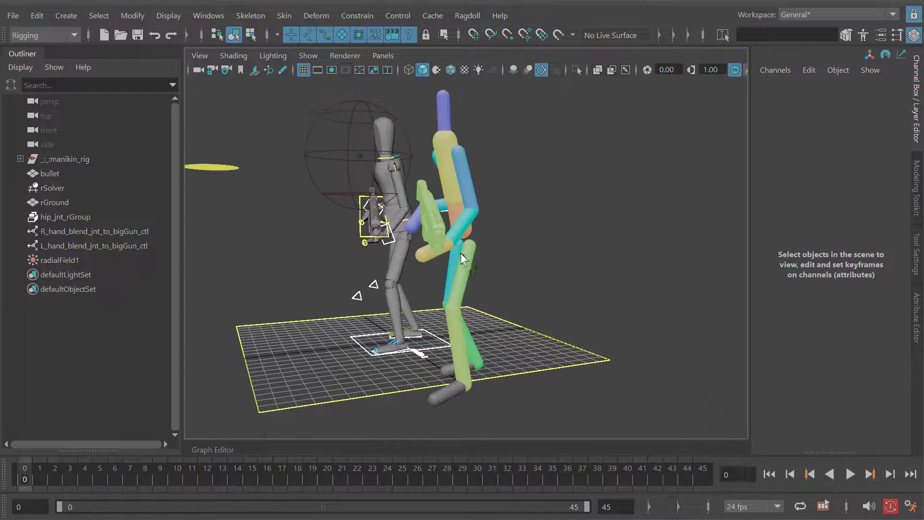
alt+drag(461, 253, 463, 270)
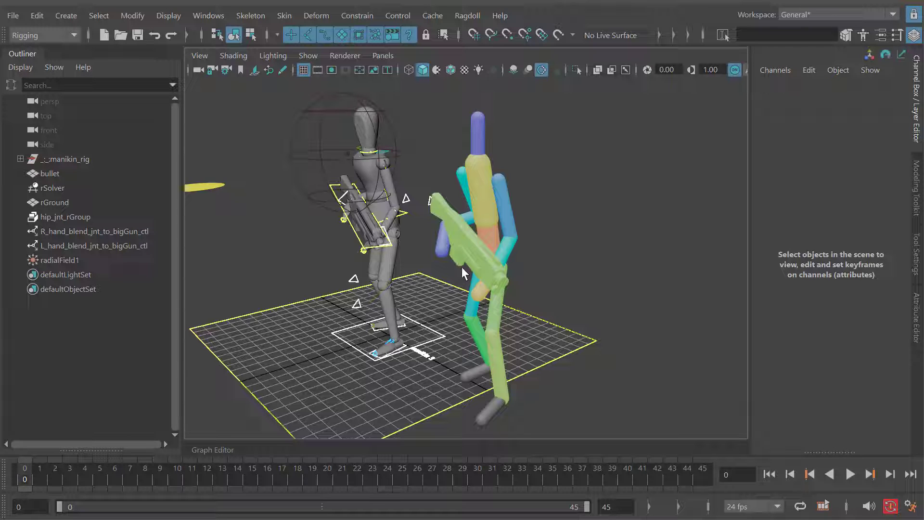
alt+drag(467, 262, 534, 258)
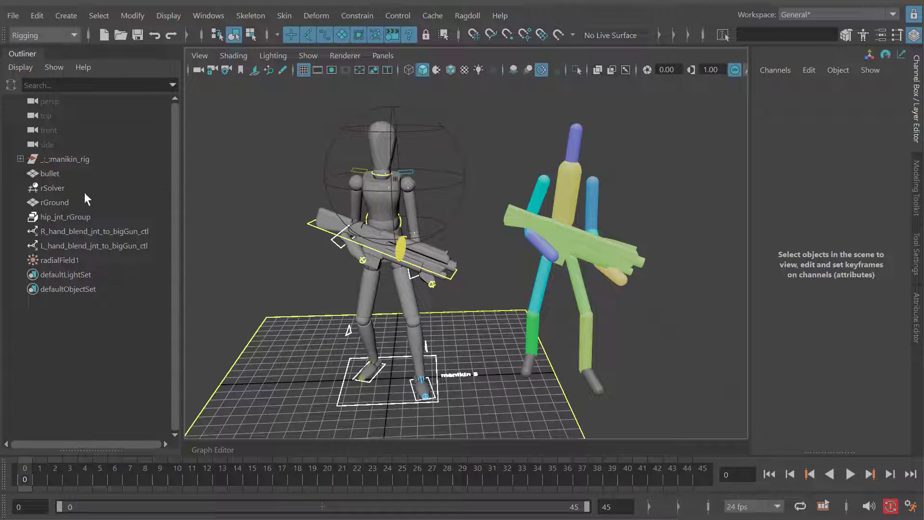
Step: Select the manikin's gun control, compare it with its simulated marker, and look up Ragdoll's Record Simulation command
click(385, 237)
click(487, 228)
alt+drag(488, 228, 451, 242)
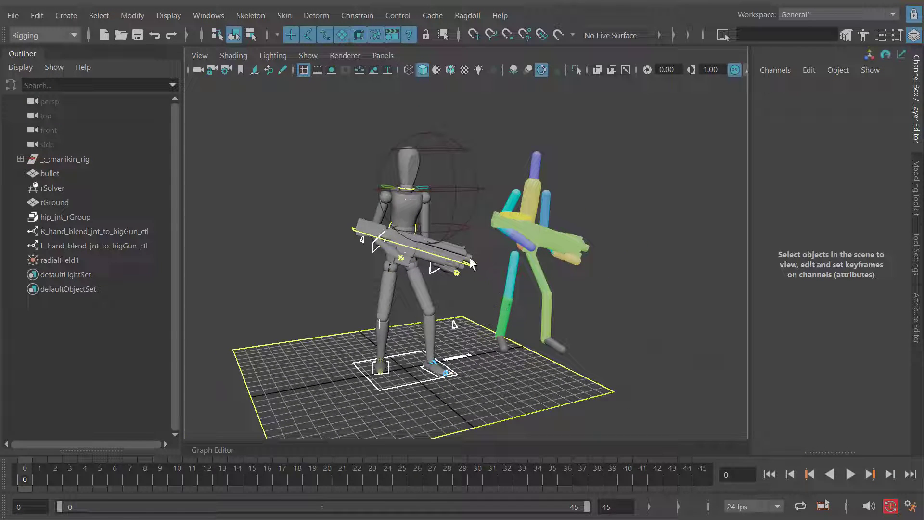
alt+drag(479, 273, 368, 236)
click(351, 192)
click(368, 236)
key(w)
alt+right_drag(368, 237, 403, 258)
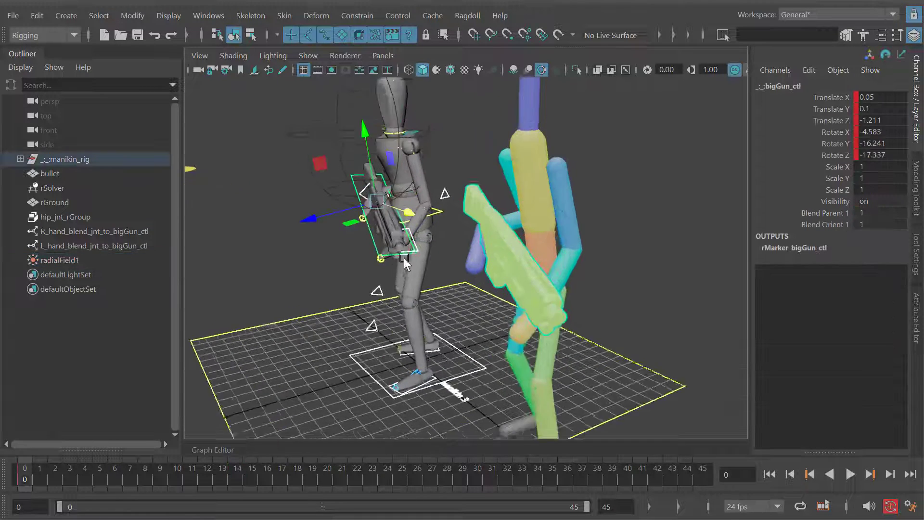
alt+drag(404, 258, 356, 204)
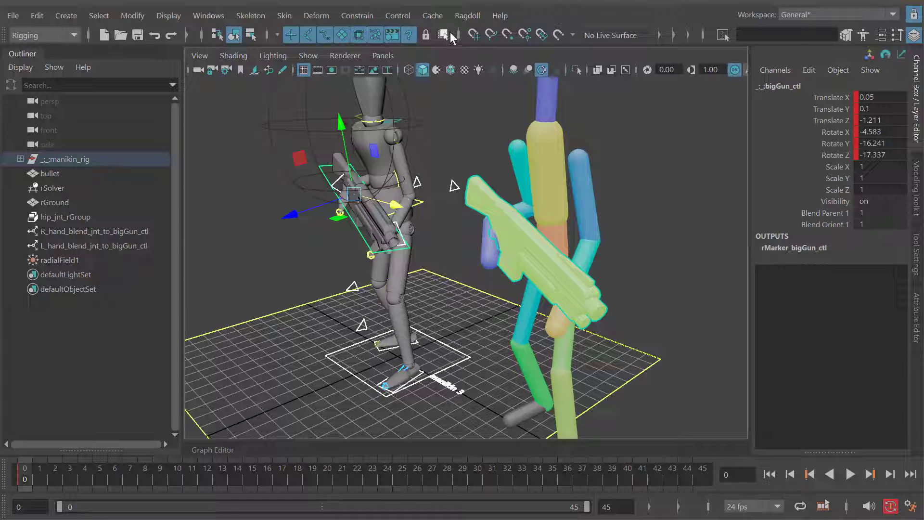
click(467, 16)
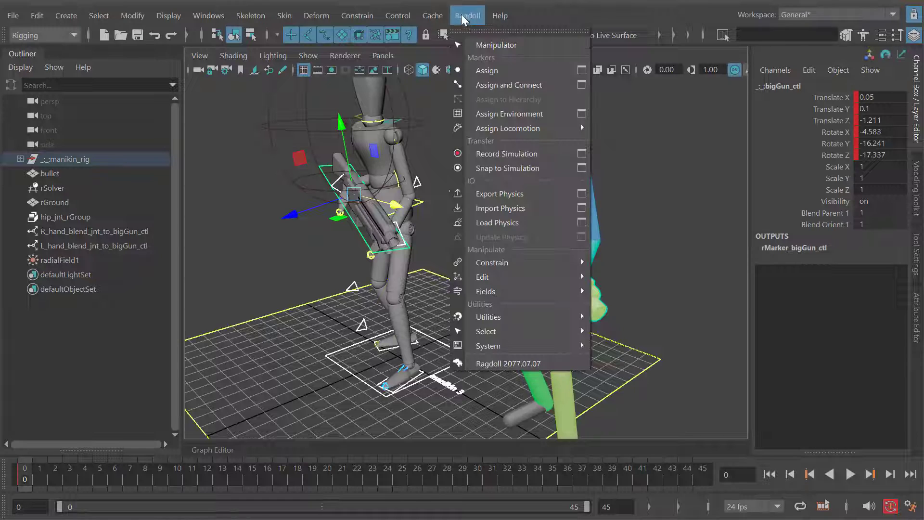
click(507, 154)
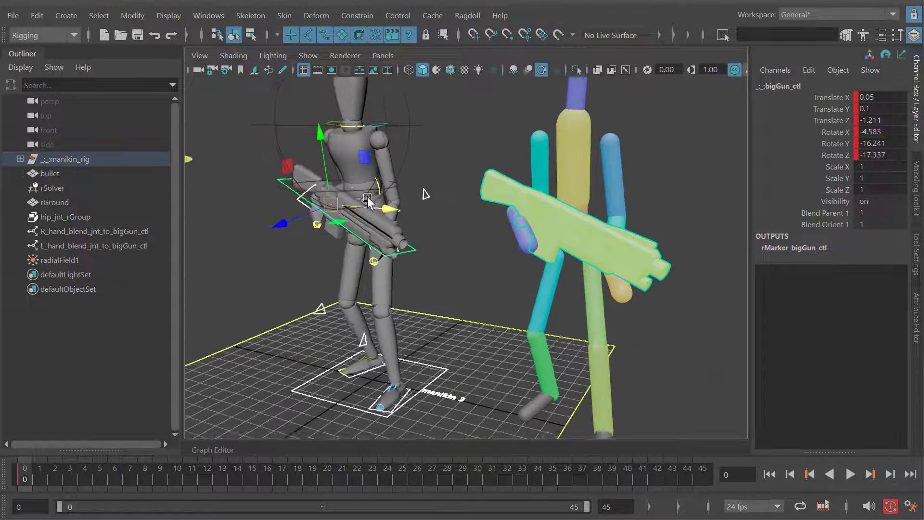
Step: Display the manikin's joints through its mesh and select the left upper arm joint
scroll(368, 197, down, 2)
alt+drag(367, 198, 433, 211)
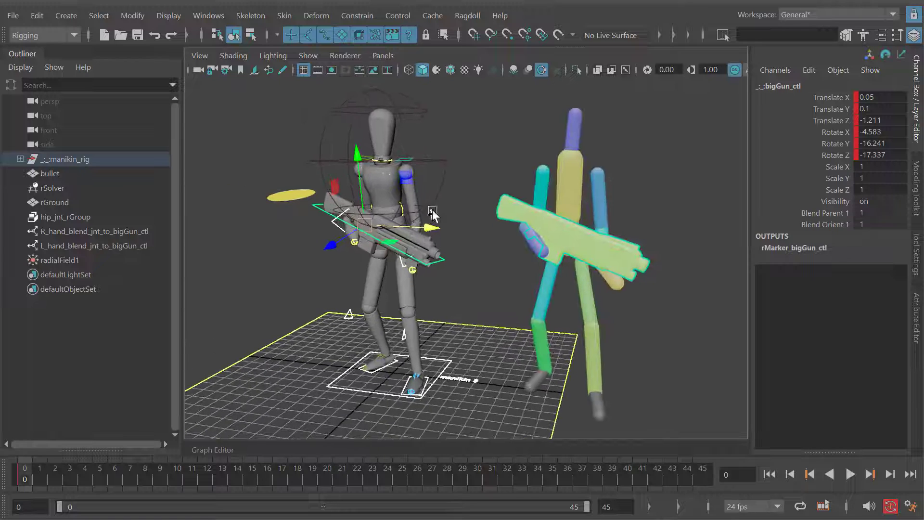
click(625, 69)
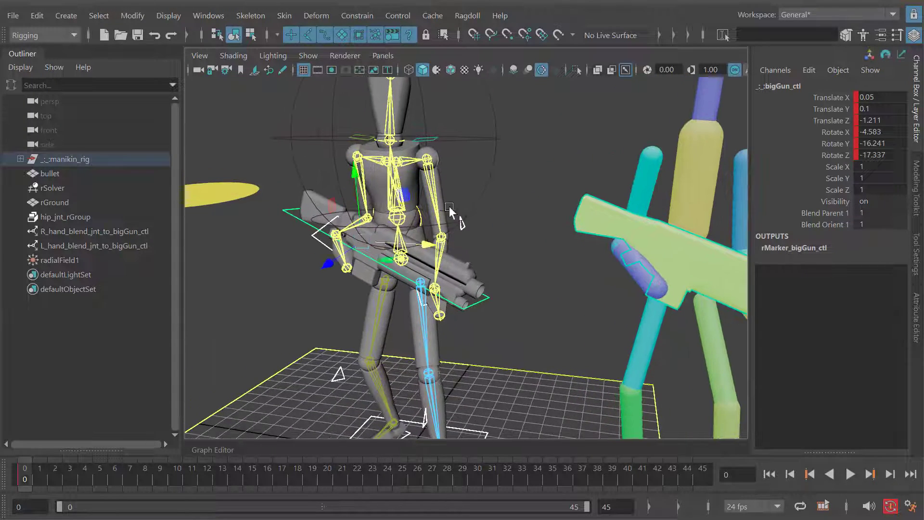
click(455, 195)
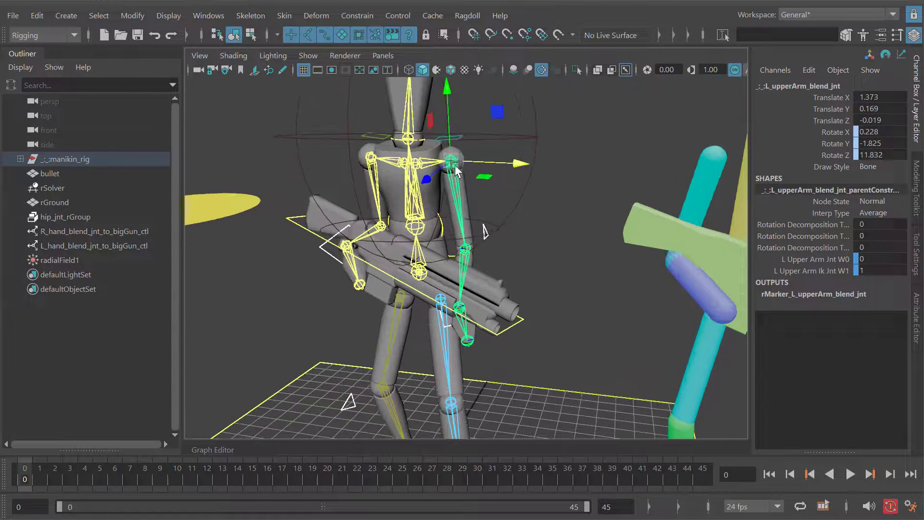
Step: Try to move the gun control to see how the arms follow, and undo the move
click(501, 325)
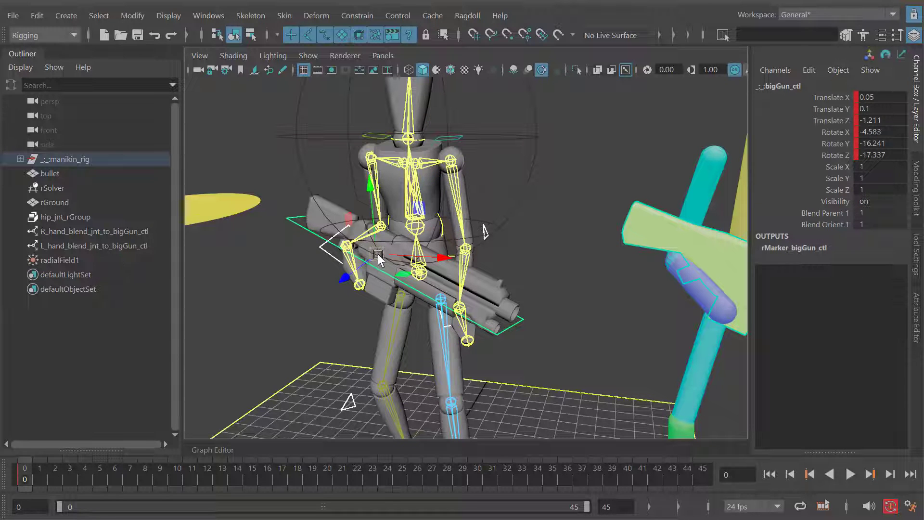
drag(378, 255, 333, 243)
key(ctrl+z)
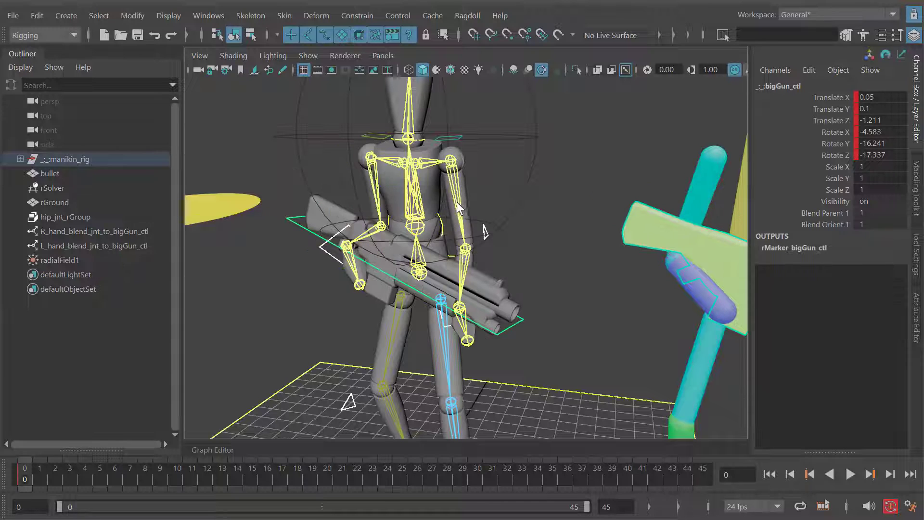
Step: Inspect the arm joints and the left hand's pole vector control by selecting them in turn
click(452, 202)
alt+drag(480, 220, 370, 188)
click(461, 264)
click(449, 207)
click(367, 234)
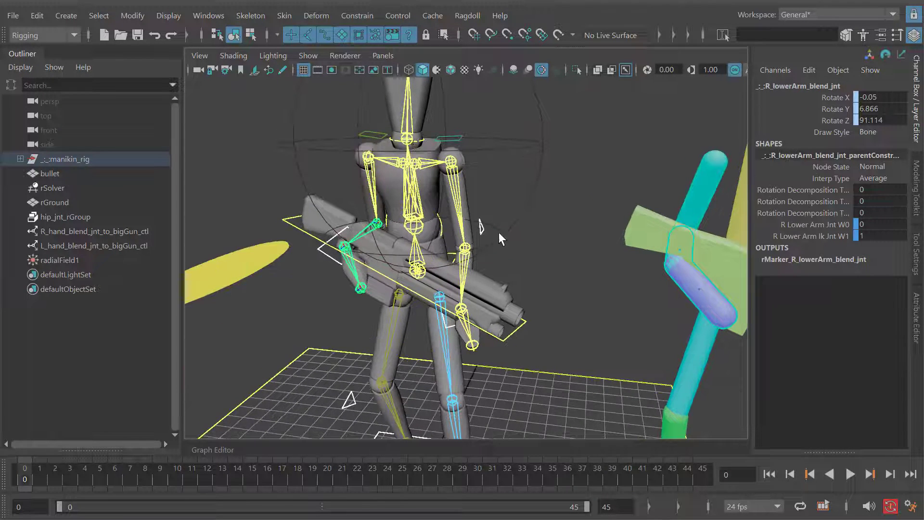
alt+drag(538, 244, 496, 197)
click(528, 224)
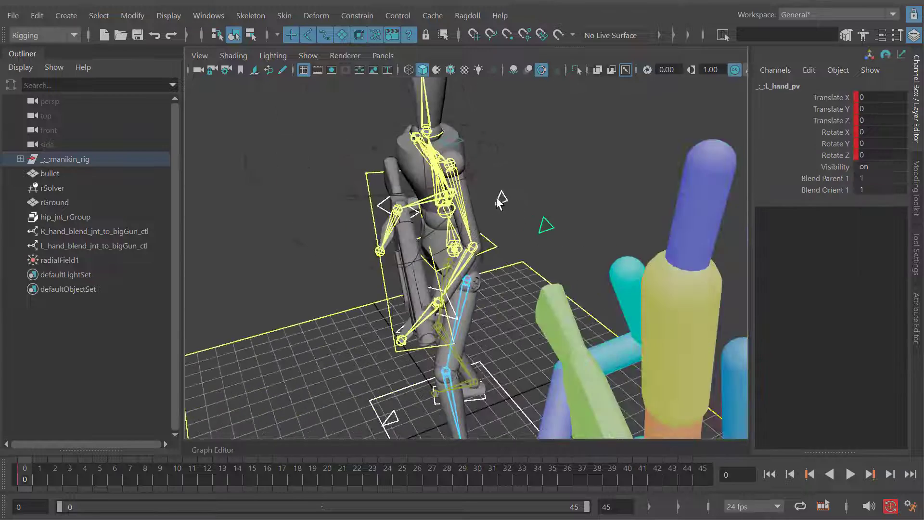
Step: Try to move one of the arm controls, undo the move, and examine the controls around the left arm
alt+middle_drag(489, 270, 500, 192)
click(487, 330)
drag(483, 316, 495, 251)
key(ctrl+z)
click(489, 217)
scroll(476, 234, up, 2)
click(517, 251)
drag(838, 98, 821, 178)
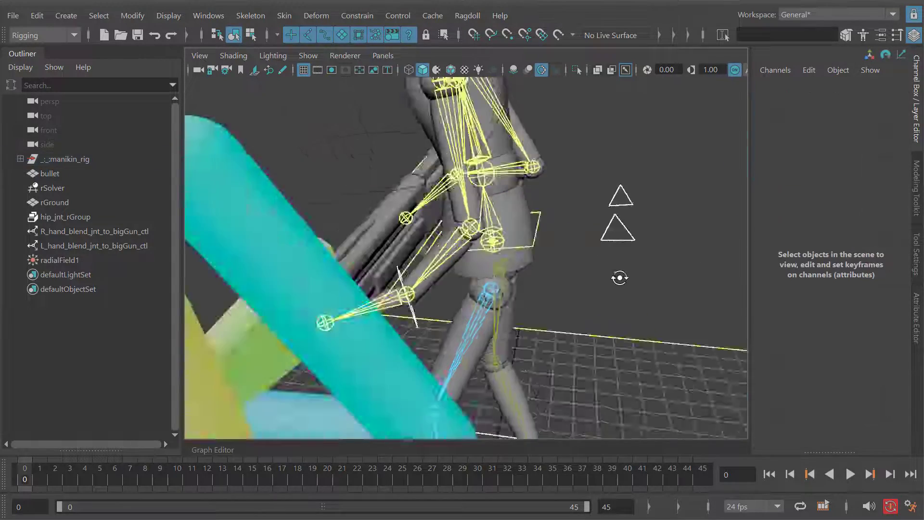
Step: Try to record the simulation of all markers onto the manikin rig and hide rSolver
alt+drag(554, 250, 473, 234)
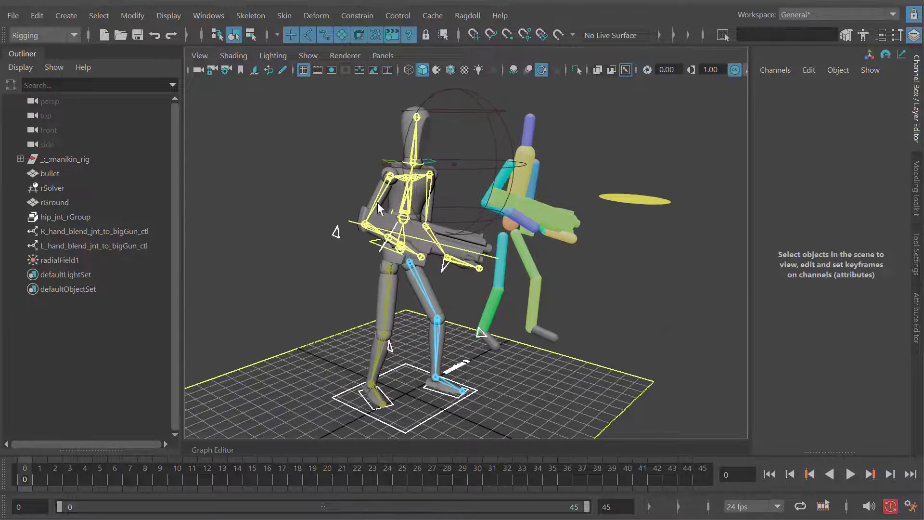
alt+right_drag(450, 226, 426, 228)
alt+drag(426, 231, 438, 243)
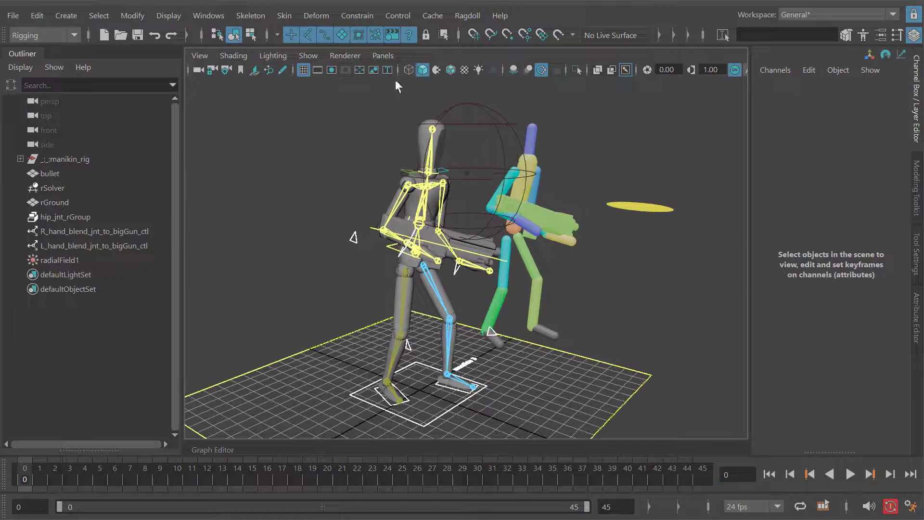
click(465, 16)
click(498, 176)
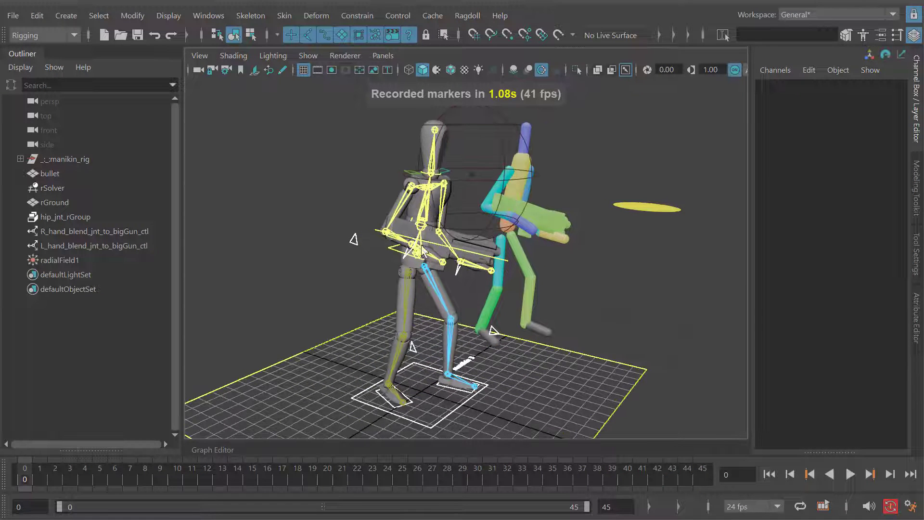
click(58, 192)
key(ctrl+h)
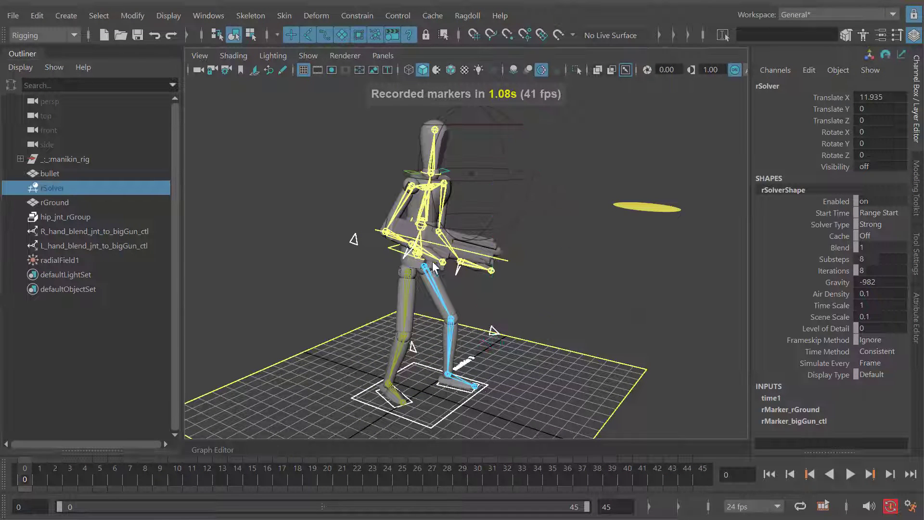
Step: Play the recorded animation on the manikin, select the right upper arm joint, and stop at frame 18
key(alt+v)
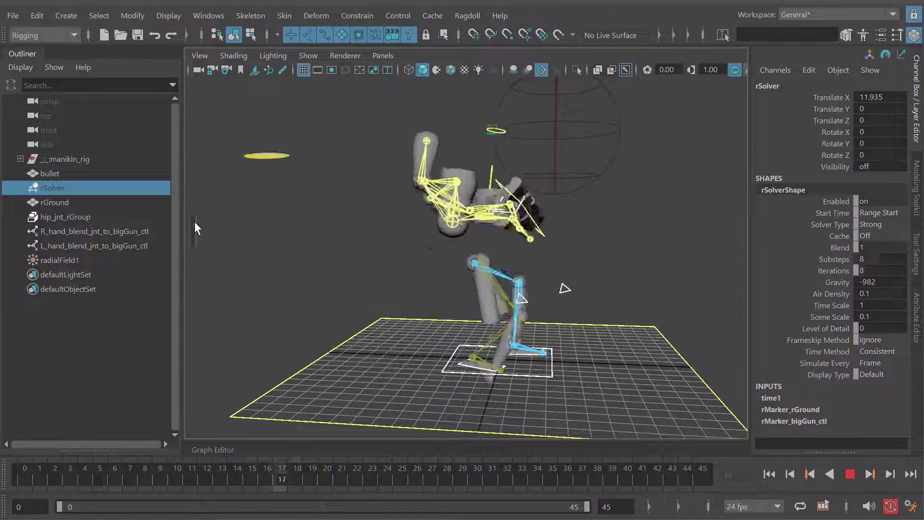
key(alt+v)
click(464, 218)
key(alt+v)
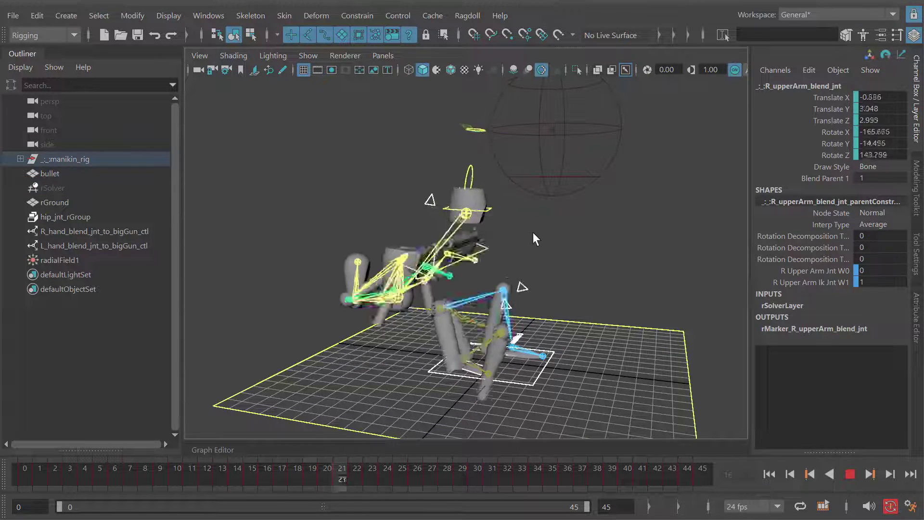
key(alt+v)
Step: Select the left knee joint and examine the recorded legs up close at frame 18
alt+drag(533, 232, 510, 236)
drag(498, 308, 524, 309)
alt+middle_drag(539, 310, 547, 266)
scroll(549, 274, up, 2)
alt+drag(554, 282, 526, 308)
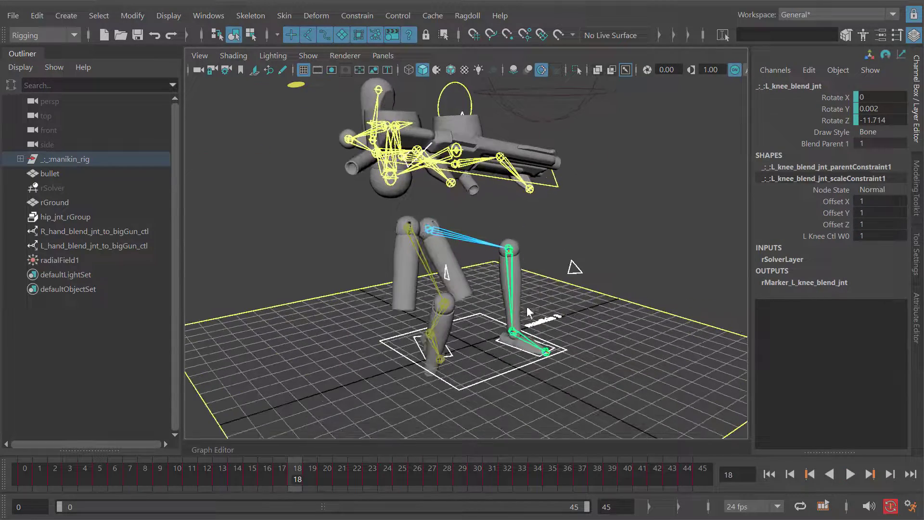
scroll(513, 338, up, 2)
alt+middle_drag(502, 326, 501, 289)
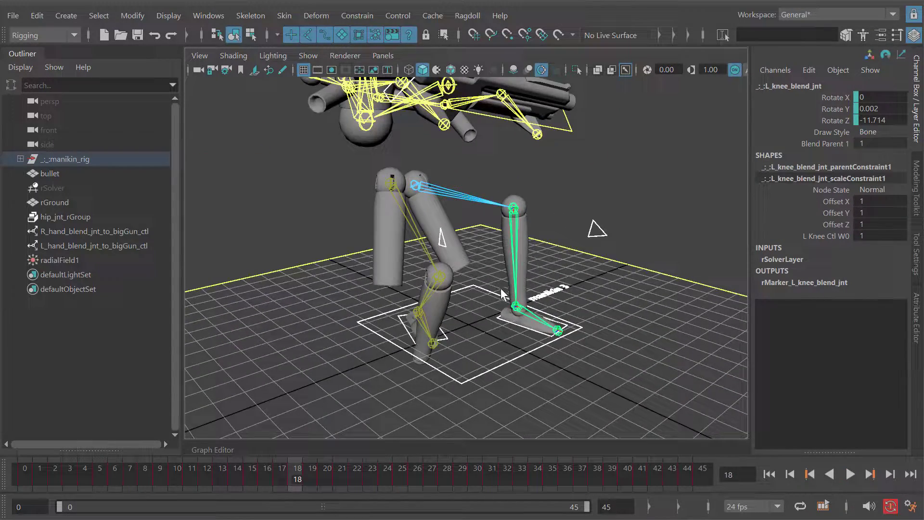
scroll(516, 338, up, 2)
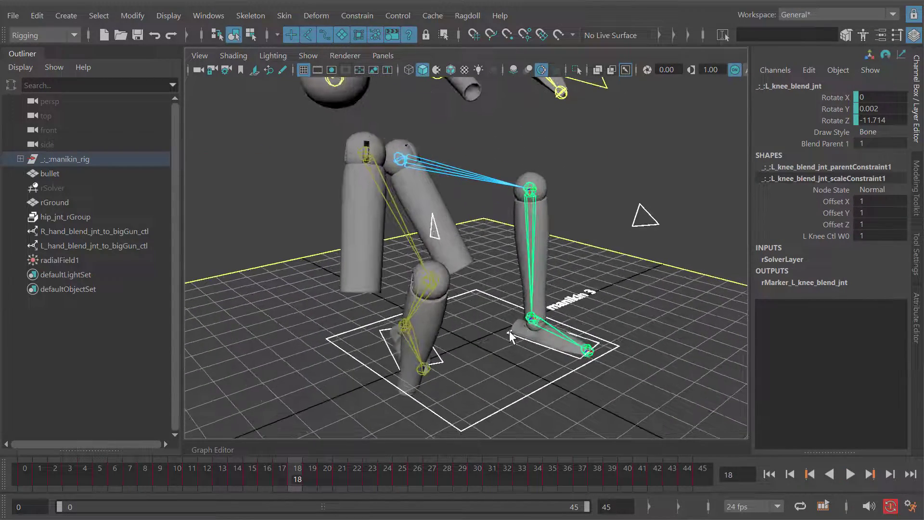
Step: Examine the left foot and the gun control in the recorded pose from several angles
click(510, 332)
alt+drag(508, 331, 569, 276)
key(ctrl+z)
alt+middle_drag(536, 206, 529, 312)
click(540, 195)
alt+right_drag(557, 243, 472, 240)
alt+middle_drag(471, 241, 484, 265)
alt+drag(484, 265, 521, 330)
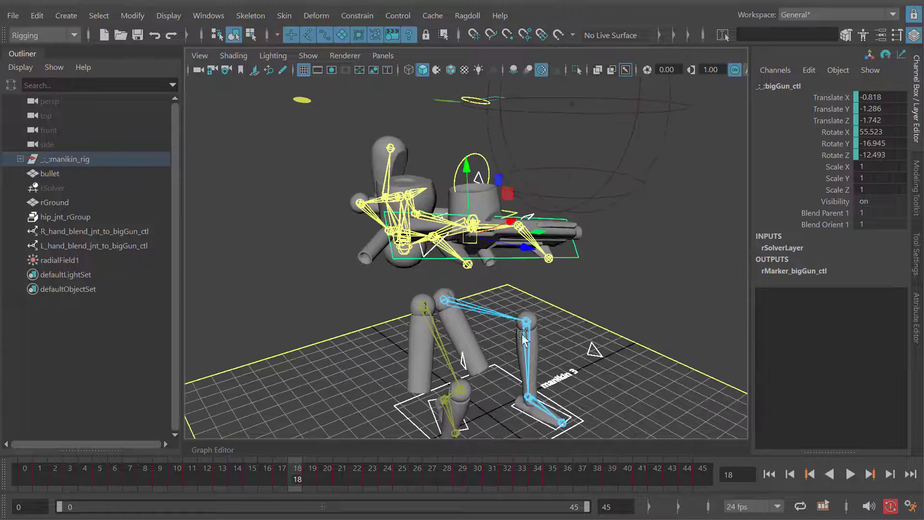
middle_drag(522, 330, 510, 311)
alt+drag(510, 310, 475, 272)
middle_drag(476, 272, 477, 293)
alt+drag(477, 293, 565, 288)
alt+right_drag(565, 288, 496, 298)
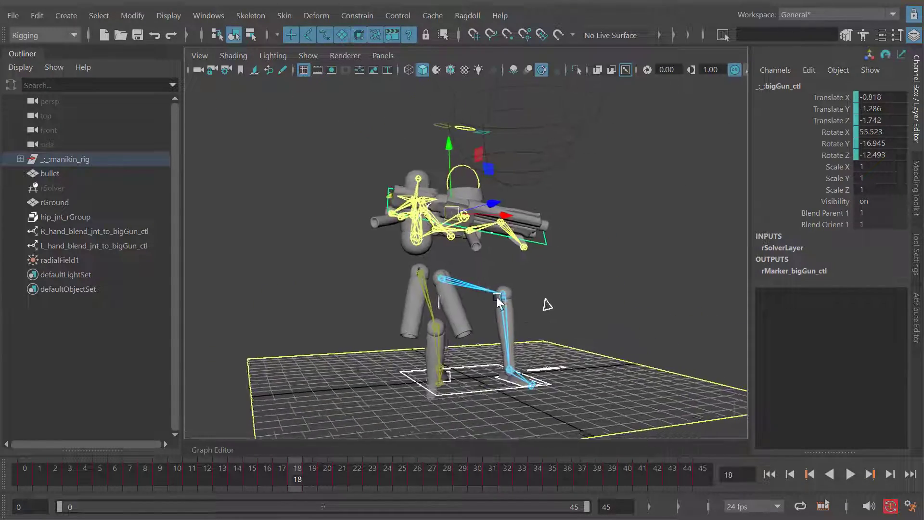
alt+drag(496, 299, 504, 279)
Step: Undo the recording and the hiding of rSolver, play the simulation briefly, and return to frame 0
key(ctrl+z)
key(ctrl+z)
key(ctrl+z)
key(ctrl+z)
key(ctrl+z)
key(ctrl+z)
key(ctrl+z)
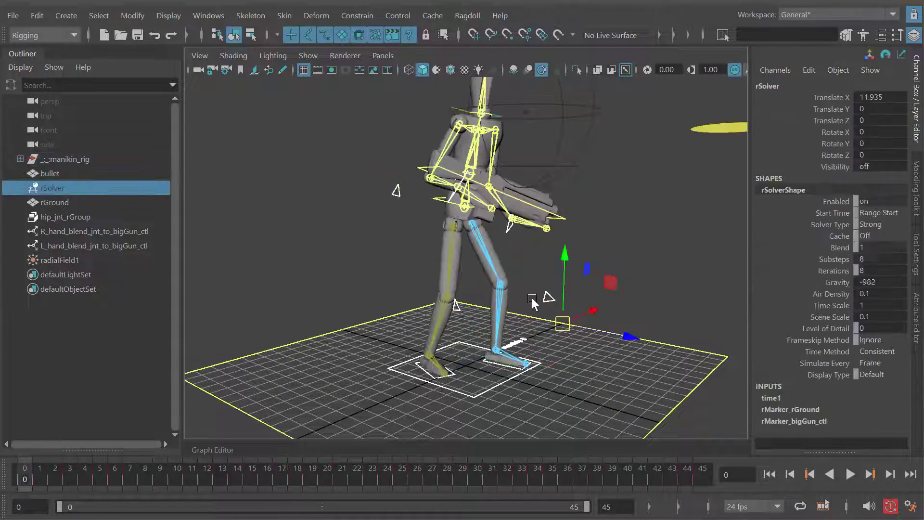
alt+drag(435, 255, 418, 260)
key(alt+v)
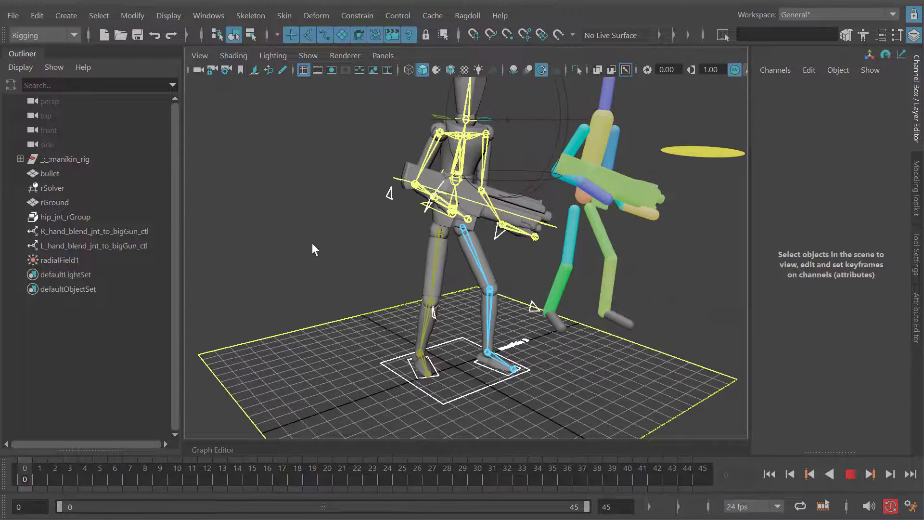
key(alt+v)
key(alt+shift+v)
Step: Compare the left foot joint with the left foot's IK control by selecting each of them
alt+drag(482, 270, 452, 279)
scroll(461, 344, up, 10)
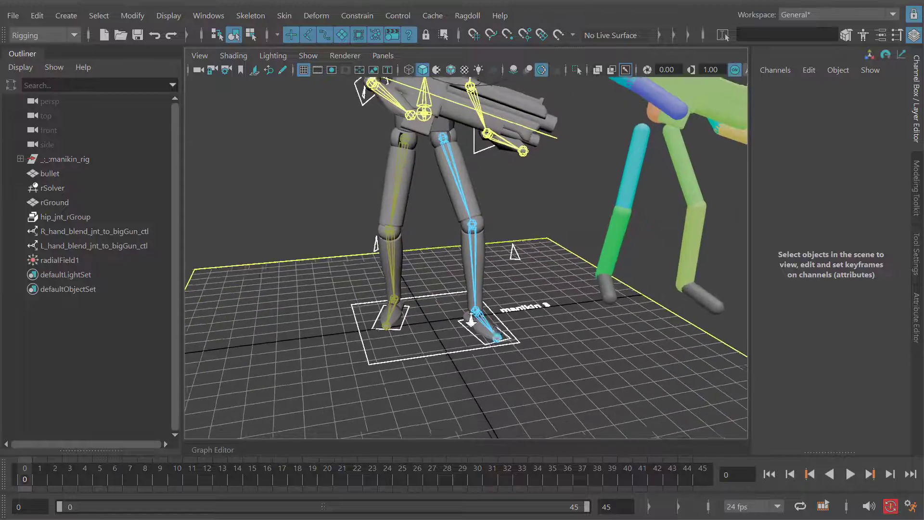
alt+drag(521, 327, 533, 274)
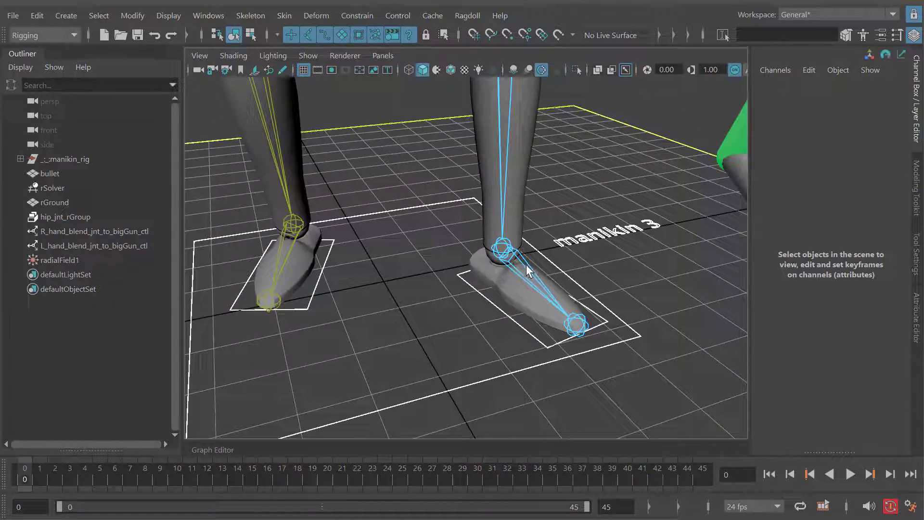
click(492, 241)
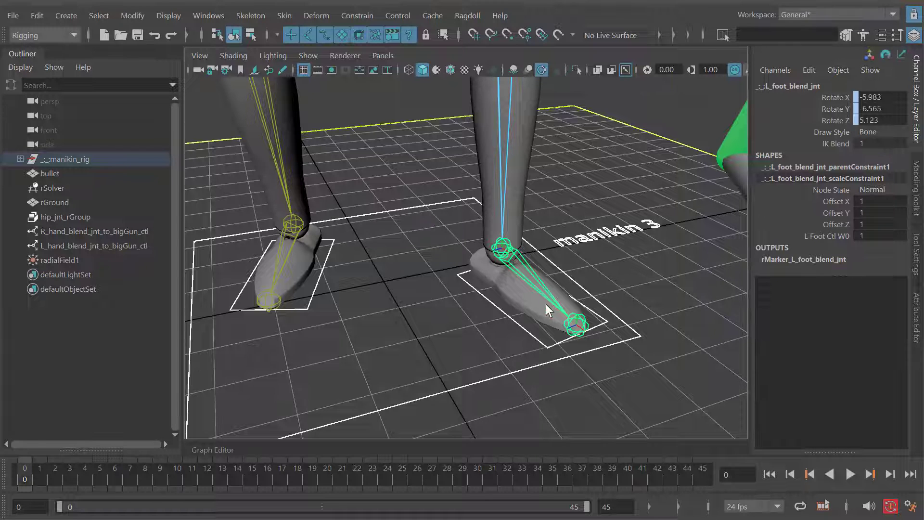
alt+drag(546, 304, 562, 281)
alt+drag(491, 289, 483, 299)
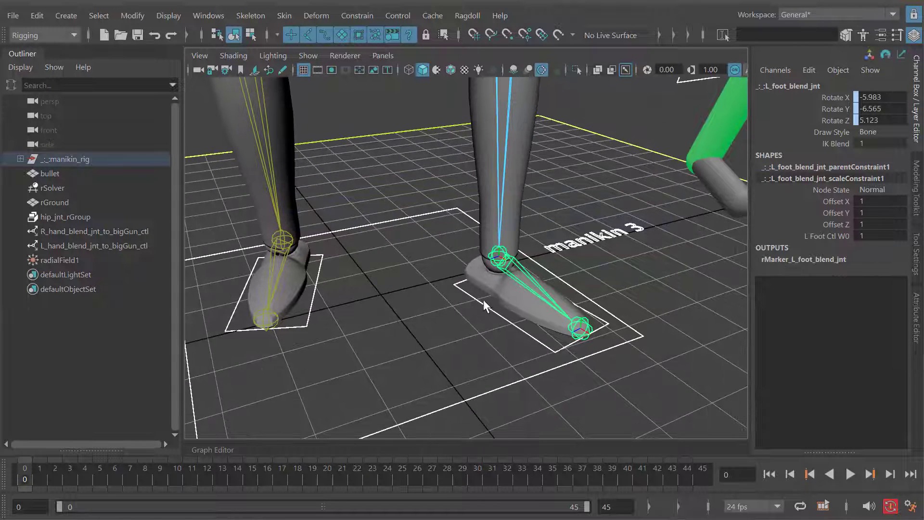
click(477, 304)
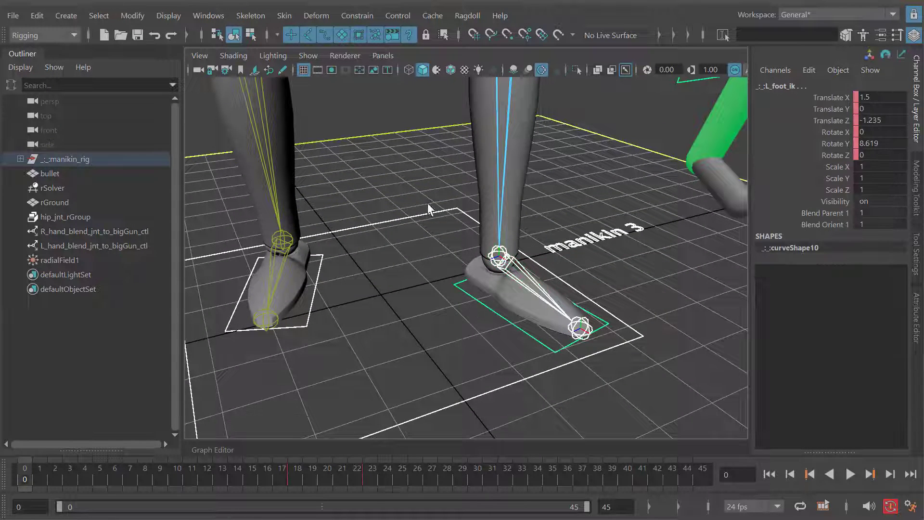
Step: Retarget the left foot joint's marker to the left foot's IK control, and check the link on both objects
click(467, 15)
mouse_move(578, 277)
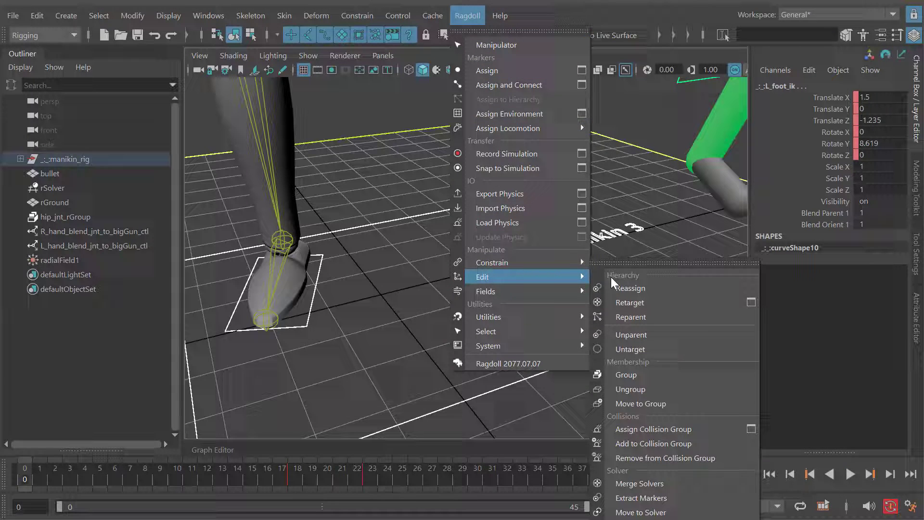
click(635, 303)
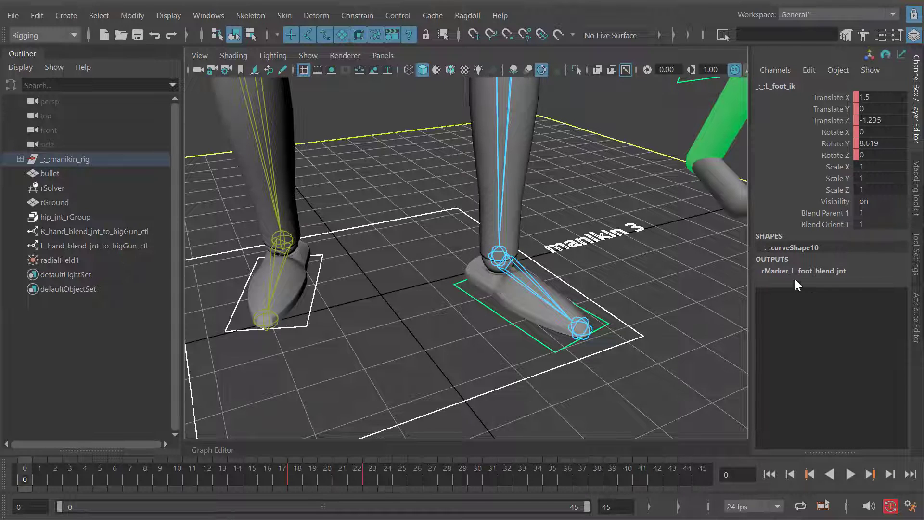
click(524, 287)
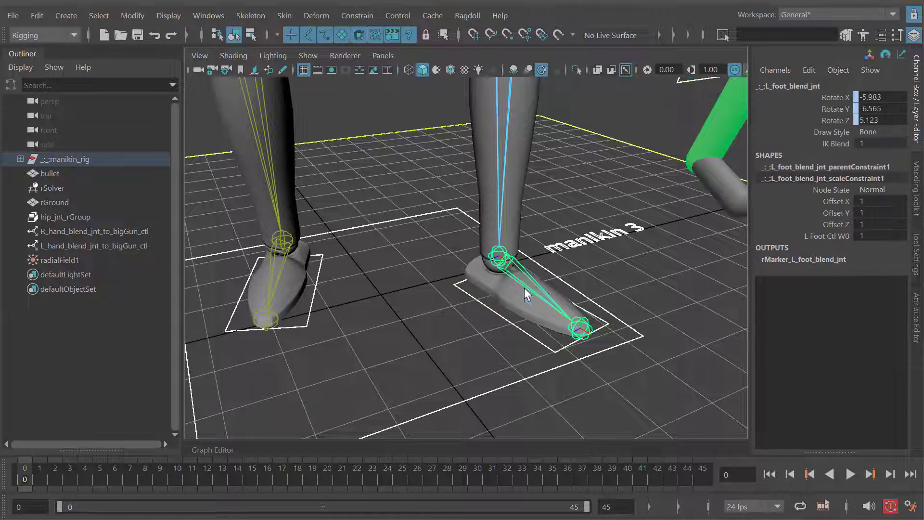
click(491, 276)
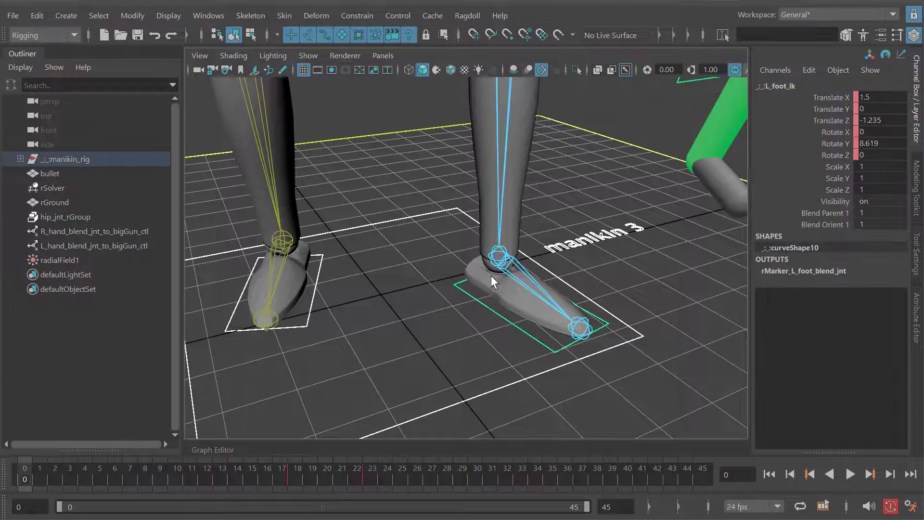
click(521, 262)
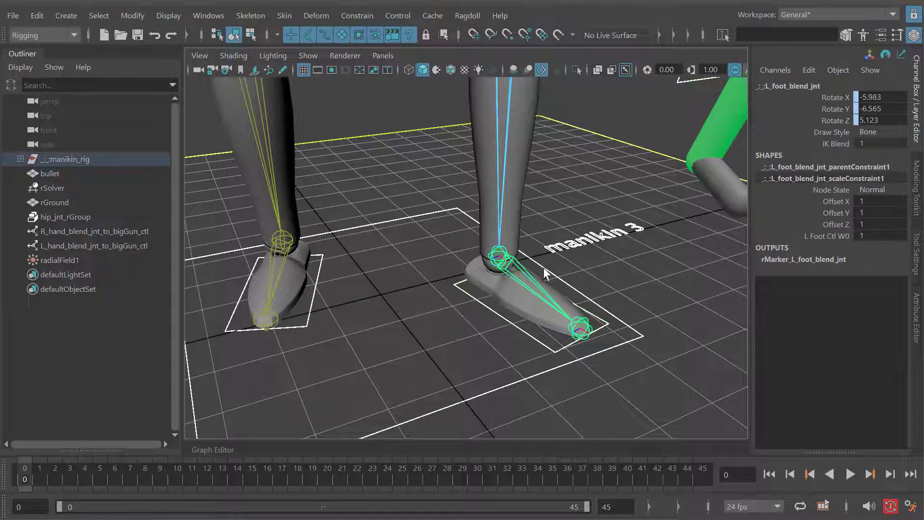
click(481, 300)
Step: Retarget the right foot joint's marker to the right foot's IK control
alt+drag(409, 277, 453, 278)
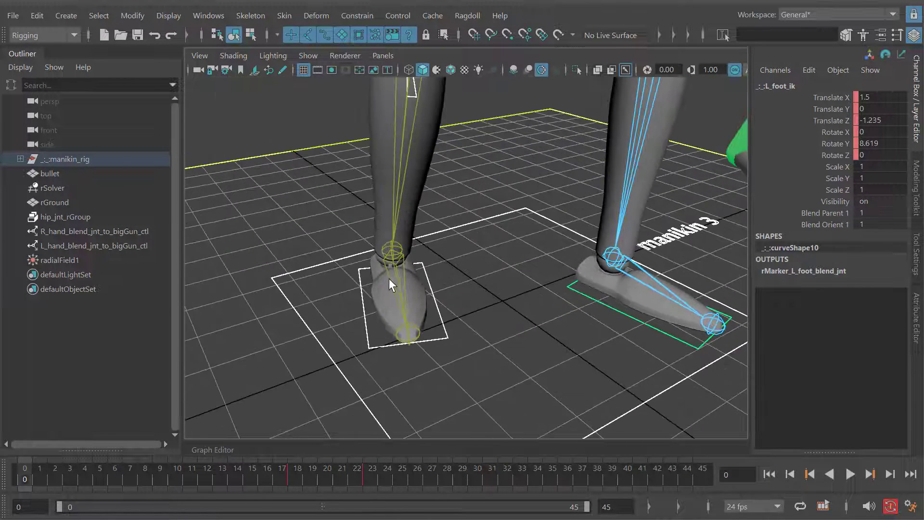
click(390, 279)
shift+click(434, 297)
alt+drag(397, 174, 428, 134)
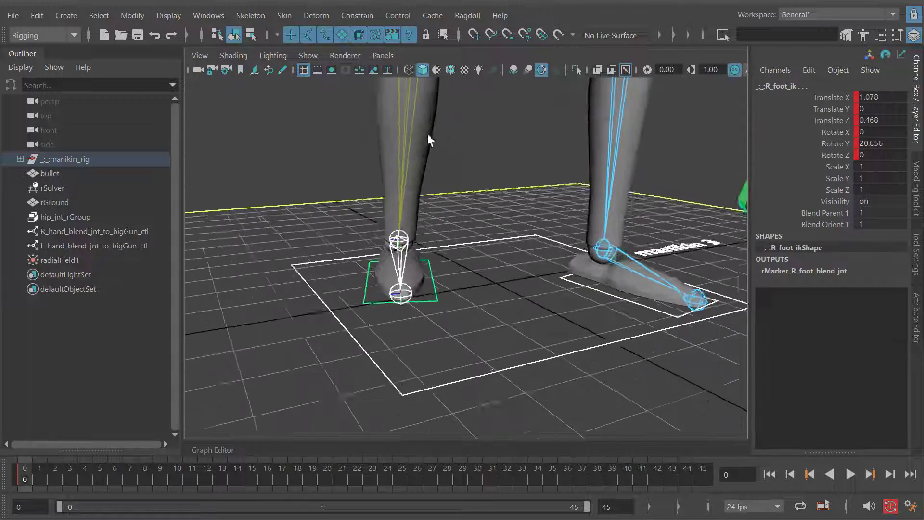
Step: Retarget the right knee joint's marker to the triangular control in front of the right knee
scroll(427, 136, down, 2)
alt+middle_drag(428, 154, 420, 186)
click(412, 183)
alt+drag(411, 185, 458, 184)
alt+middle_drag(462, 184, 450, 185)
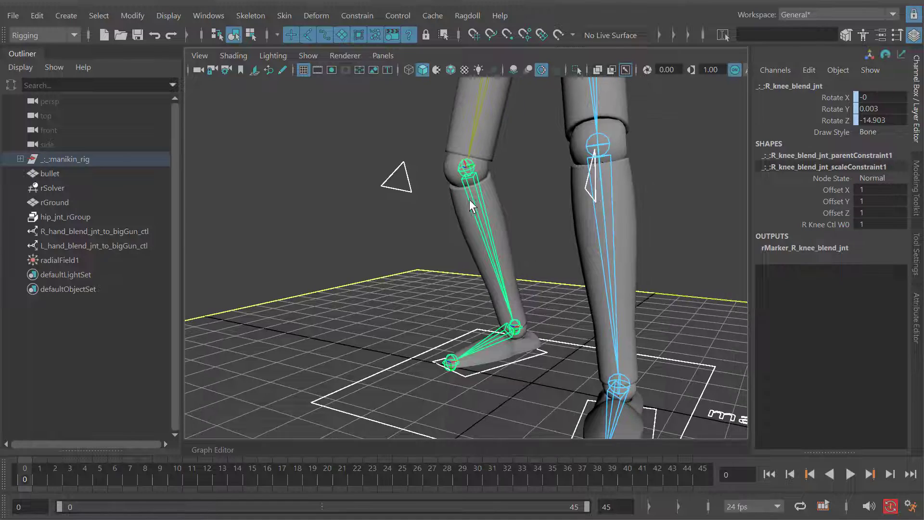
shift+click(399, 166)
key(g)
Step: Retarget the left knee joint's marker to the triangular control in front of the left knee
alt+drag(534, 230, 594, 212)
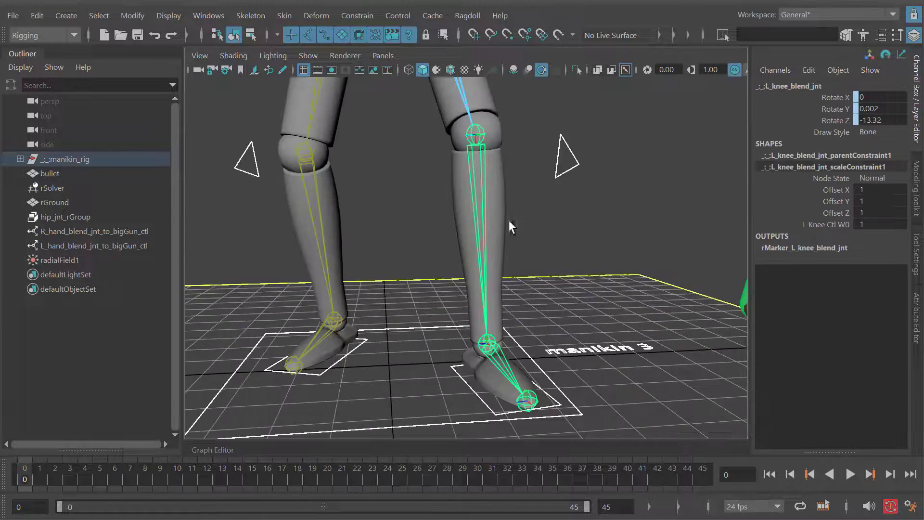
alt+drag(509, 220, 635, 161)
click(662, 196)
Step: Untarget the markers of both thigh joints so that they are left out of recording
alt+drag(661, 196, 463, 184)
click(538, 221)
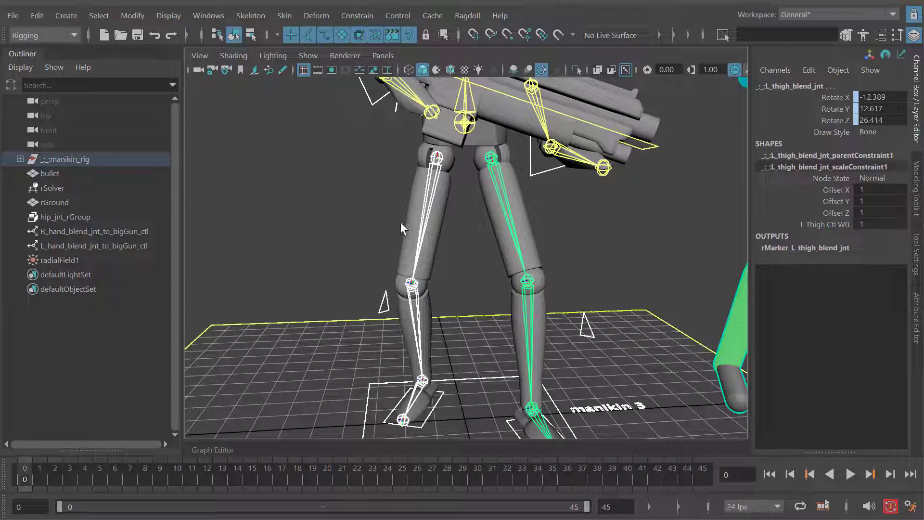
alt+drag(451, 206, 381, 296)
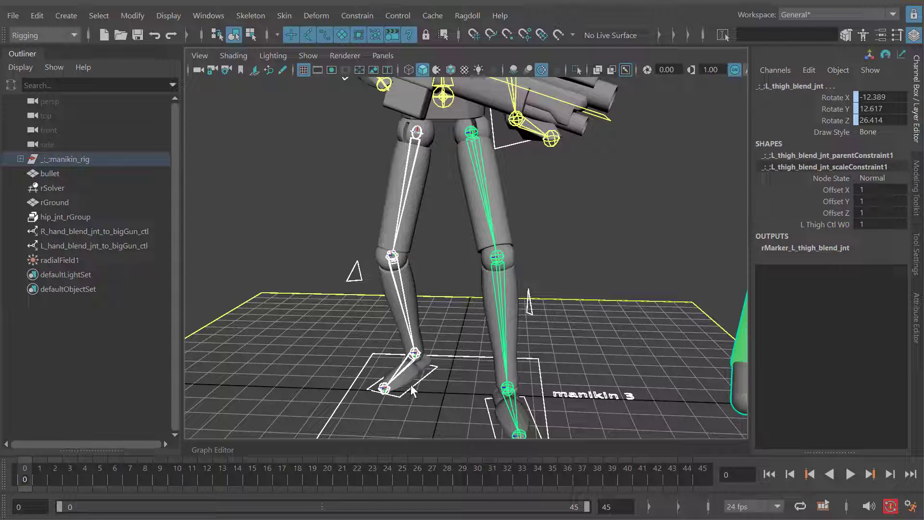
alt+drag(410, 320, 425, 188)
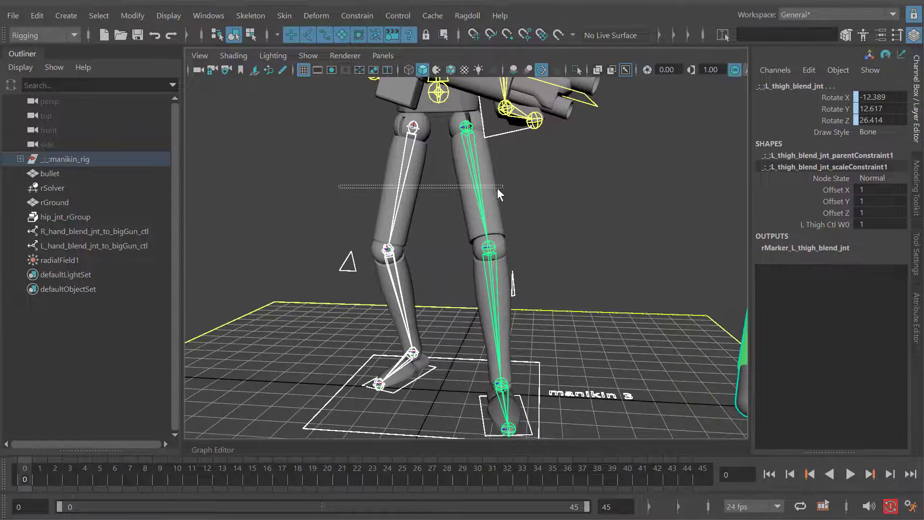
click(468, 15)
mouse_move(497, 277)
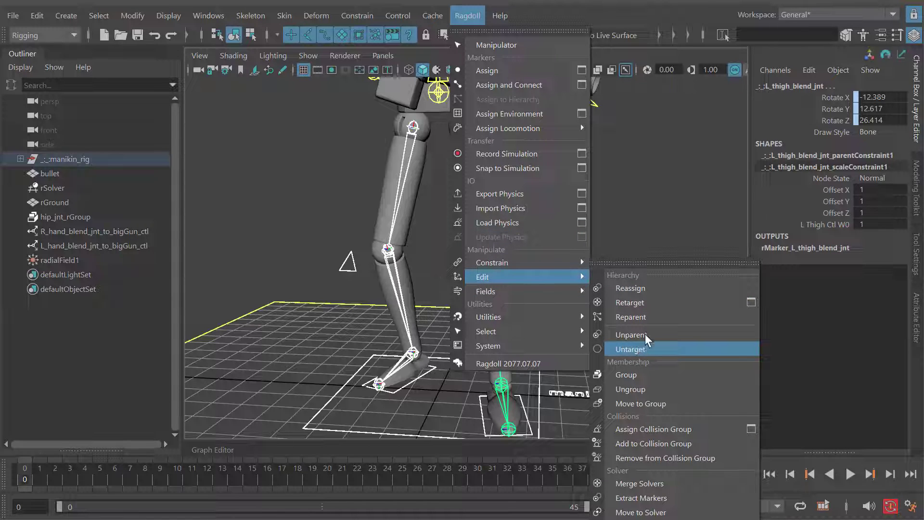
click(644, 349)
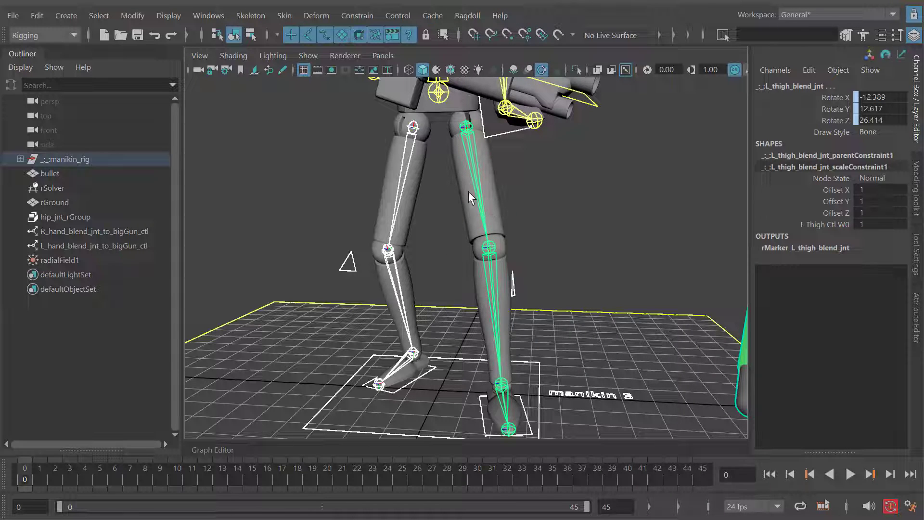
Step: Inspect the arms holding the gun by selecting the upper arm joints and the hand joints
alt+drag(457, 185, 485, 215)
alt+middle_drag(485, 215, 463, 266)
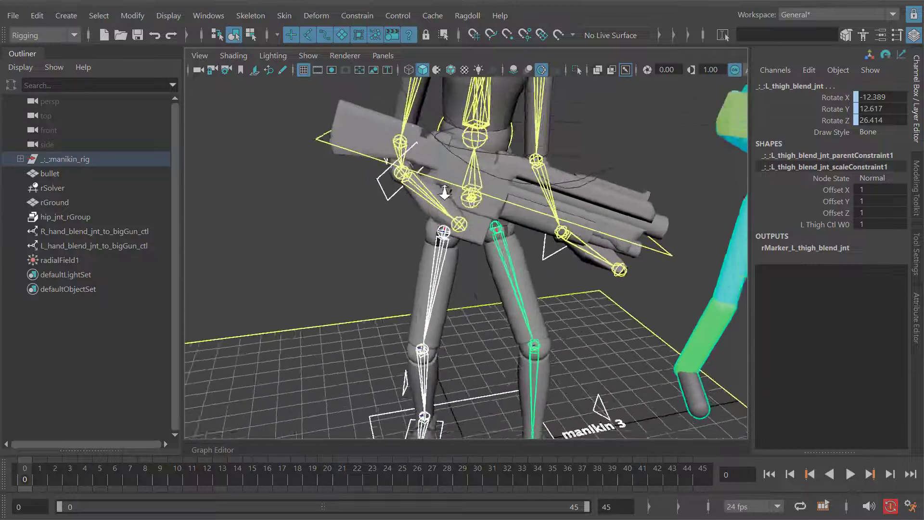
alt+middle_drag(443, 190, 429, 235)
alt+right_drag(428, 235, 525, 186)
click(419, 169)
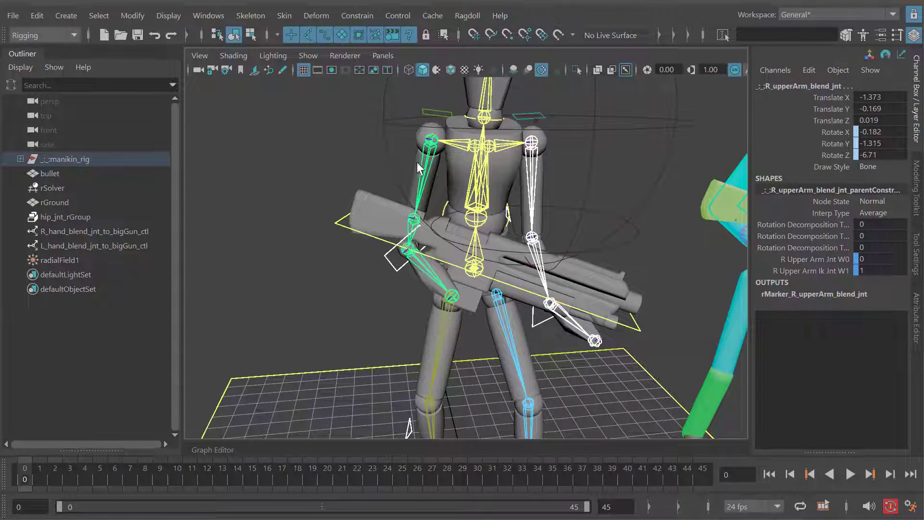
click(556, 310)
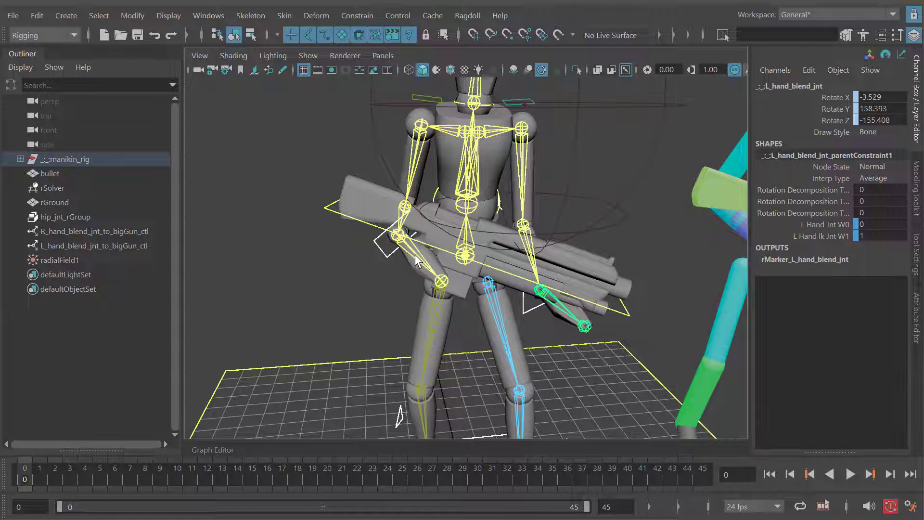
click(405, 270)
Step: Try moving the gun control slightly to test how the hands follow, and undo the move
click(330, 211)
key(w)
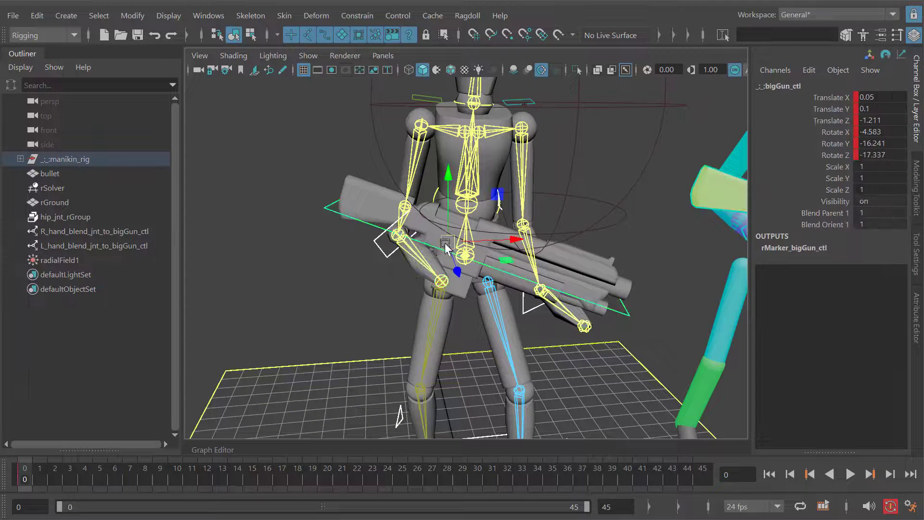
mouse_move(452, 241)
mouse_down()
mouse_move(428, 218)
mouse_move(448, 237)
mouse_up()
key(ctrl+z)
alt+drag(483, 272, 496, 270)
key(q)
Step: Retarget the hip joint's marker to the hip control
alt+middle_drag(494, 272, 472, 273)
alt+drag(472, 273, 458, 266)
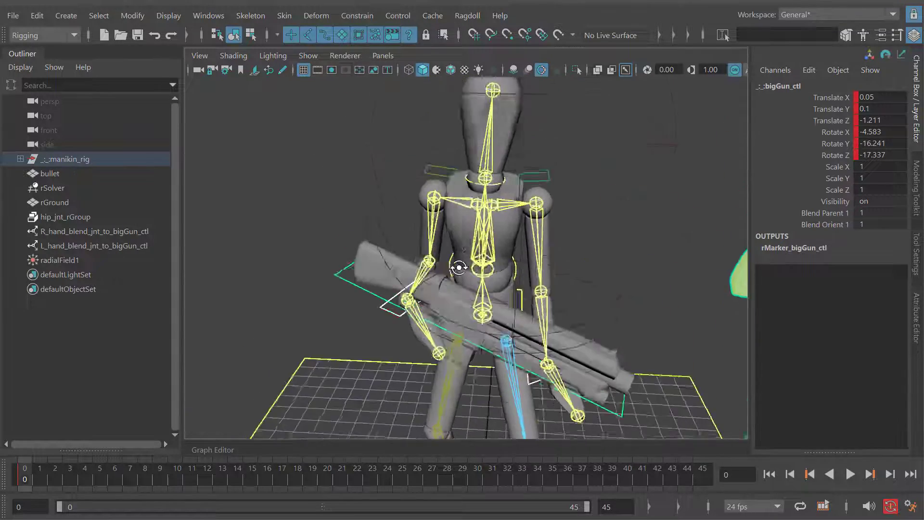
alt+middle_drag(457, 267, 479, 235)
alt+right_drag(478, 235, 526, 218)
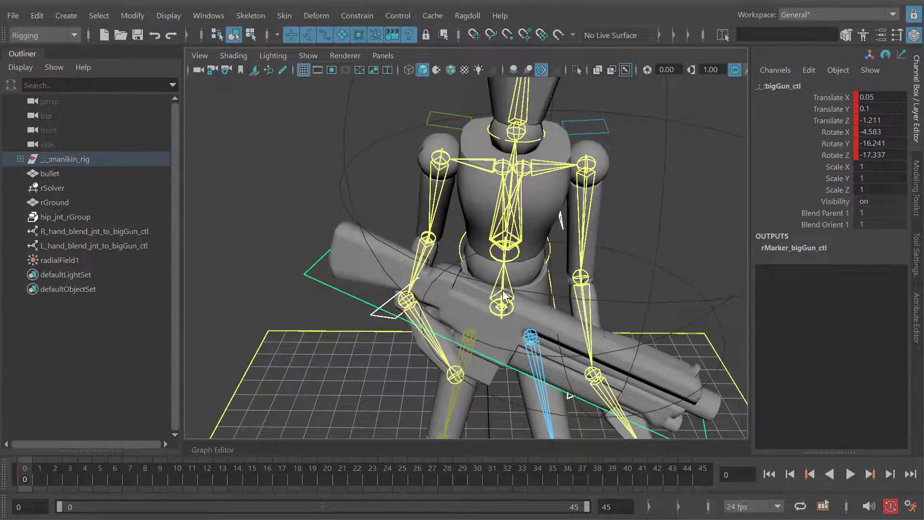
click(502, 291)
alt+drag(502, 291, 452, 291)
alt+right_drag(452, 292, 530, 258)
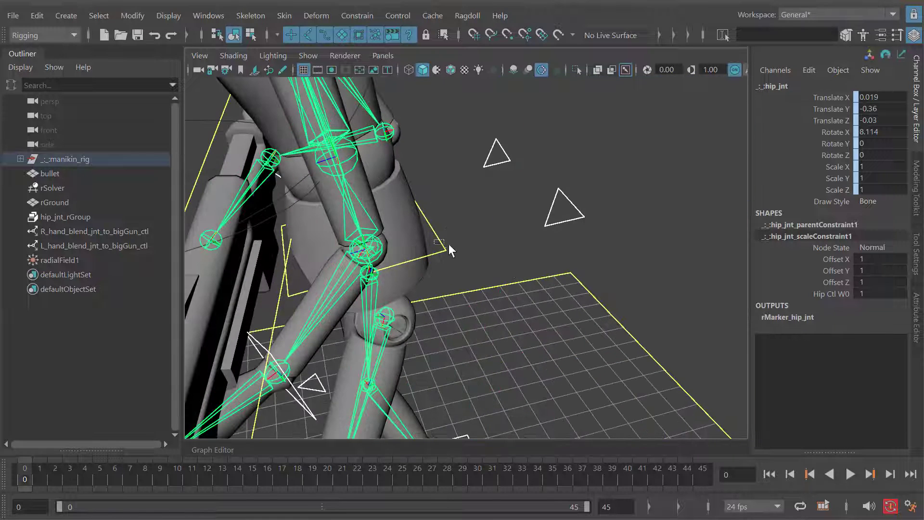
drag(449, 244, 450, 246)
click(468, 16)
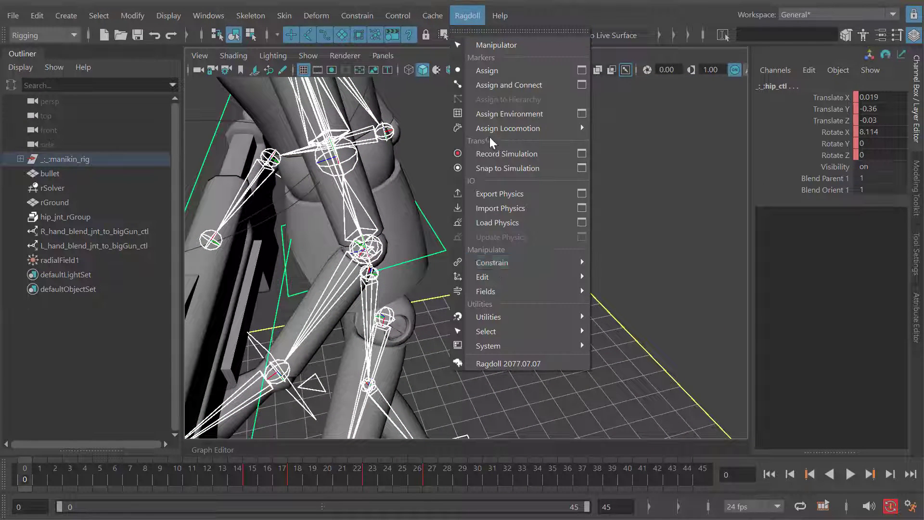
mouse_move(498, 280)
click(638, 302)
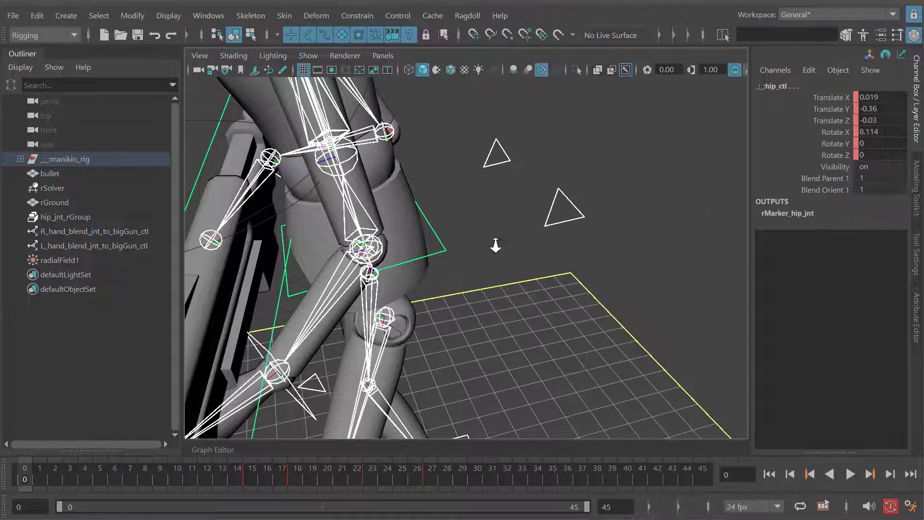
Step: Retarget the torso joint's marker to the torso control around the waist
alt+right_drag(496, 245, 453, 227)
alt+middle_drag(452, 227, 485, 264)
alt+drag(485, 265, 500, 217)
click(498, 185)
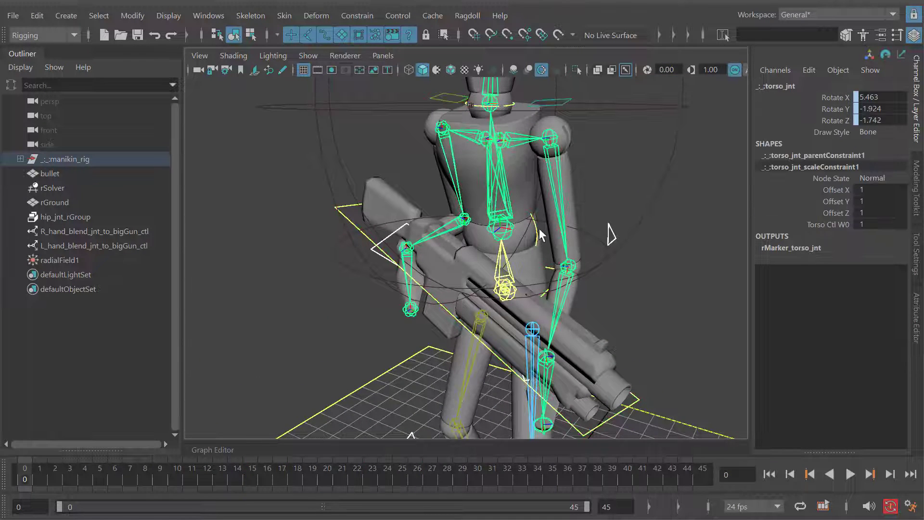
shift+click(539, 237)
key(g)
Step: Retarget the head joint's marker to the head control around the neck
alt+right_drag(487, 154, 530, 169)
alt+middle_drag(512, 96, 501, 168)
click(522, 234)
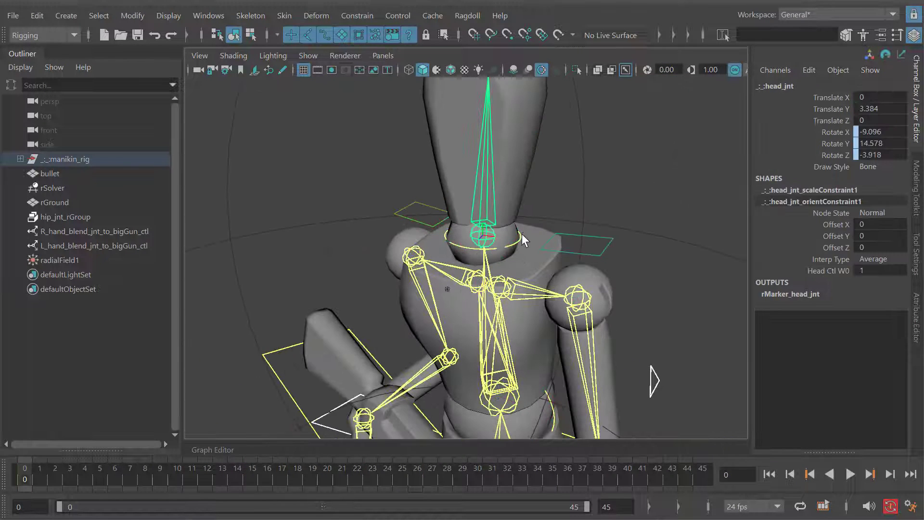
click(523, 242)
click(521, 241)
click(520, 240)
click(523, 235)
click(521, 237)
click(521, 239)
click(515, 242)
shift+click(515, 245)
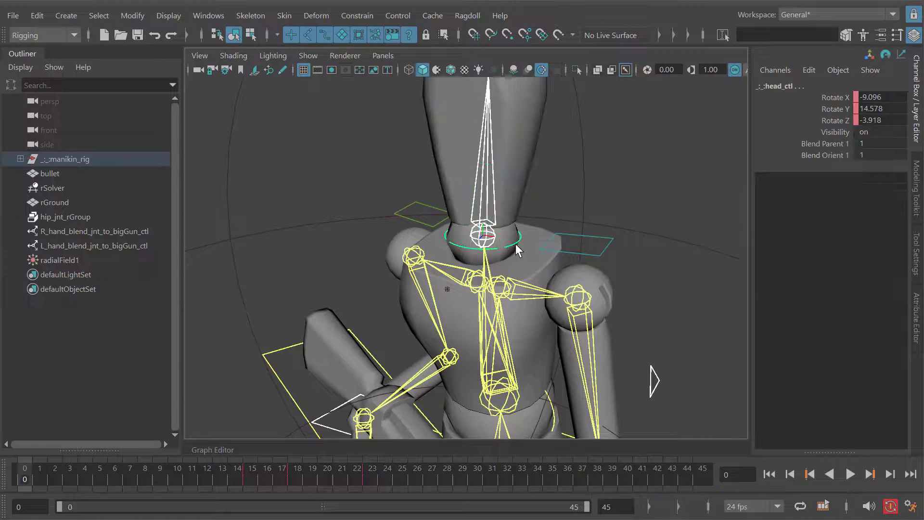
key(g)
Step: Record the simulation onto the retargeted manikin controls with Record Simulation
alt+drag(486, 227, 500, 200)
alt+right_drag(499, 200, 405, 255)
alt+middle_drag(404, 255, 489, 259)
alt+drag(489, 258, 525, 253)
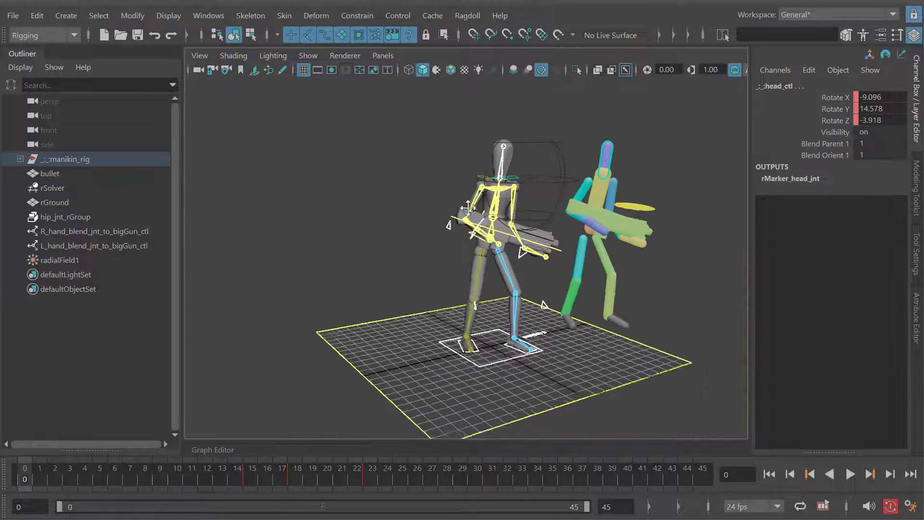
alt+right_drag(524, 253, 565, 247)
alt+drag(565, 247, 539, 229)
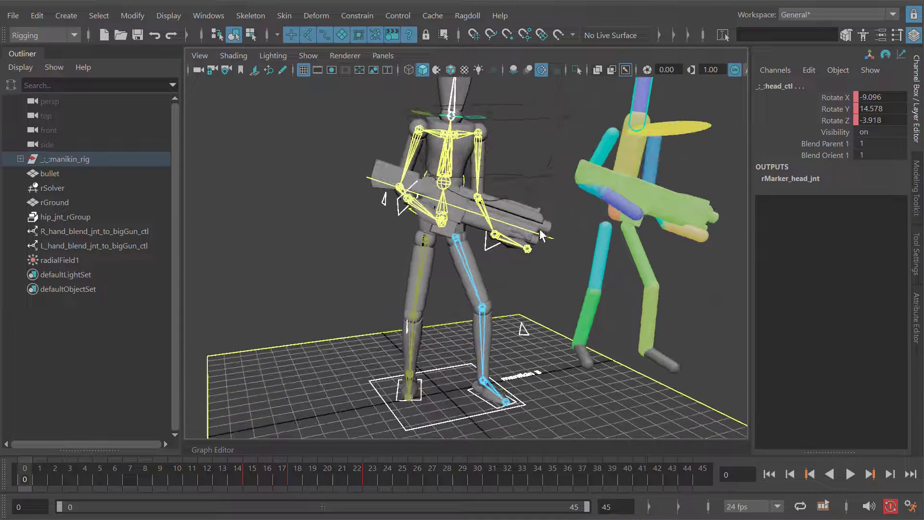
click(467, 23)
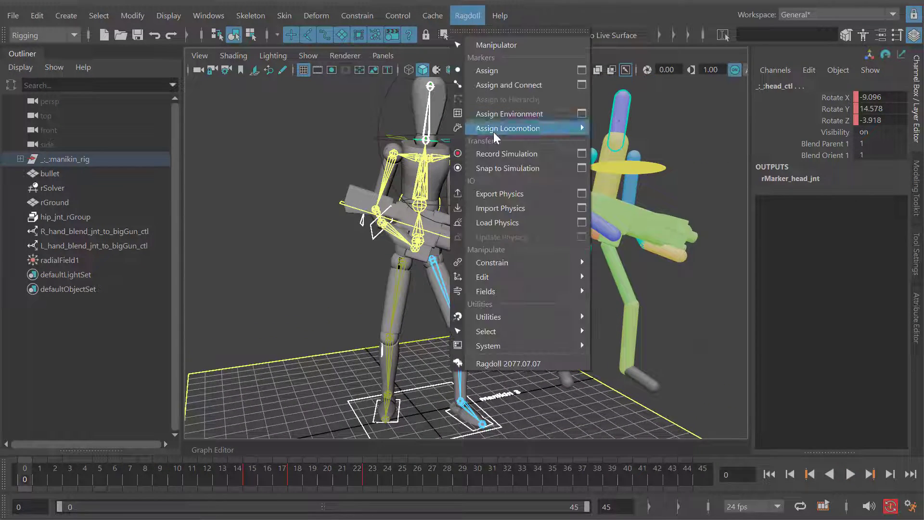
click(495, 148)
click(469, 23)
click(494, 153)
click(496, 154)
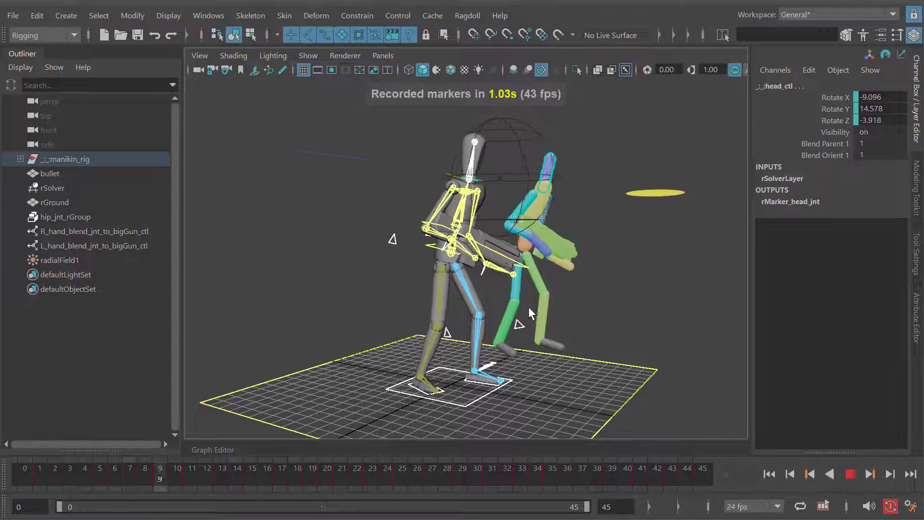
Step: Hide rSolver, clear the selection and play back the recorded fall on the rig
click(53, 188)
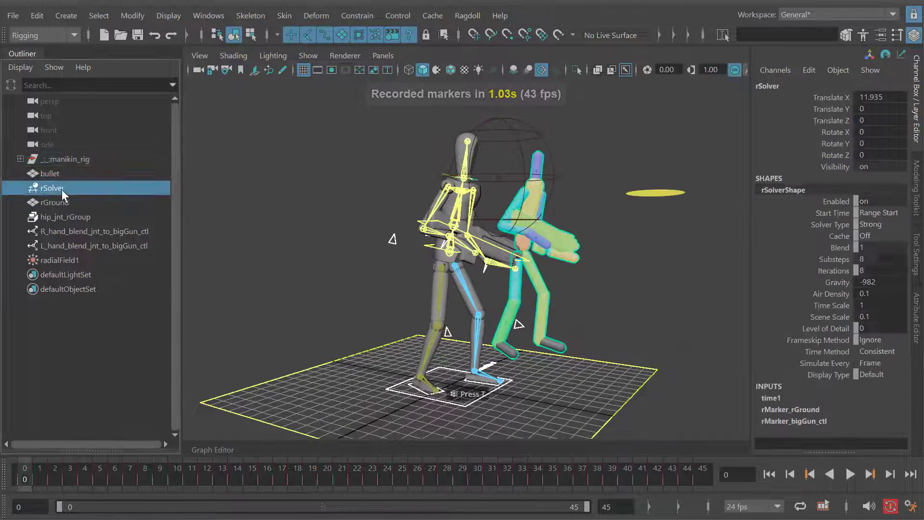
key(ctrl+h)
click(375, 171)
key(alt+v)
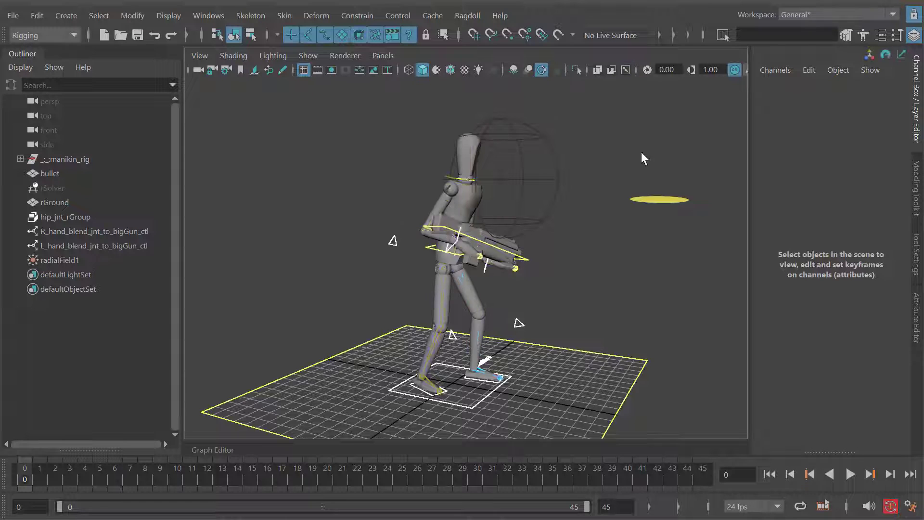
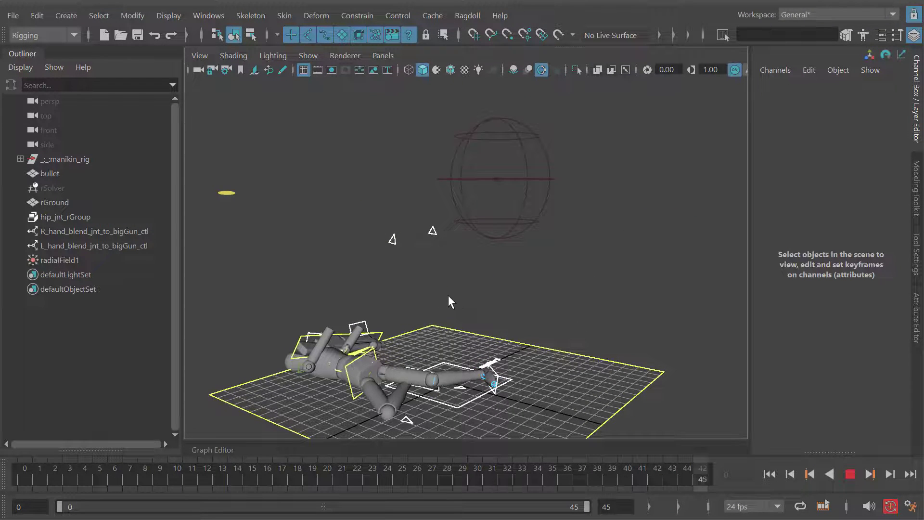
alt+drag(401, 248, 441, 242)
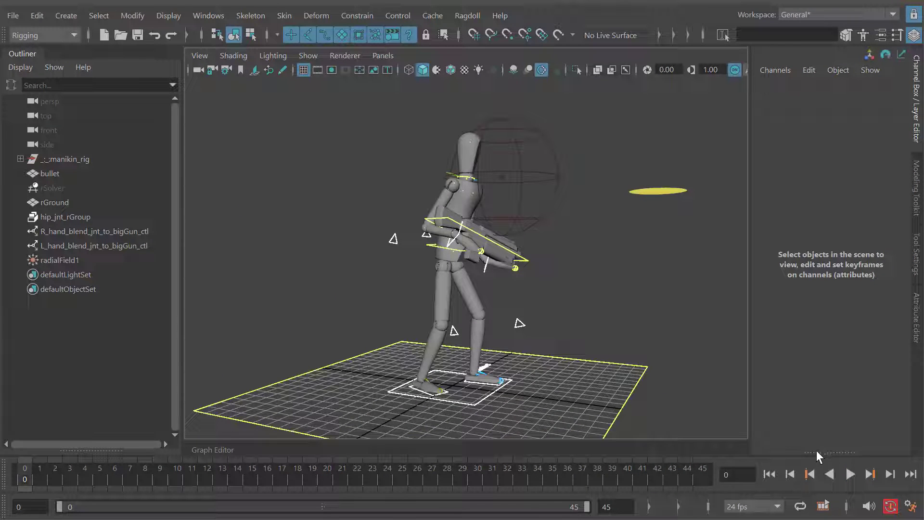
Step: Mute the rSolverLayer animation layer and retarget the right lower arm's marker to the R_hand_pv control
drag(816, 453, 803, 265)
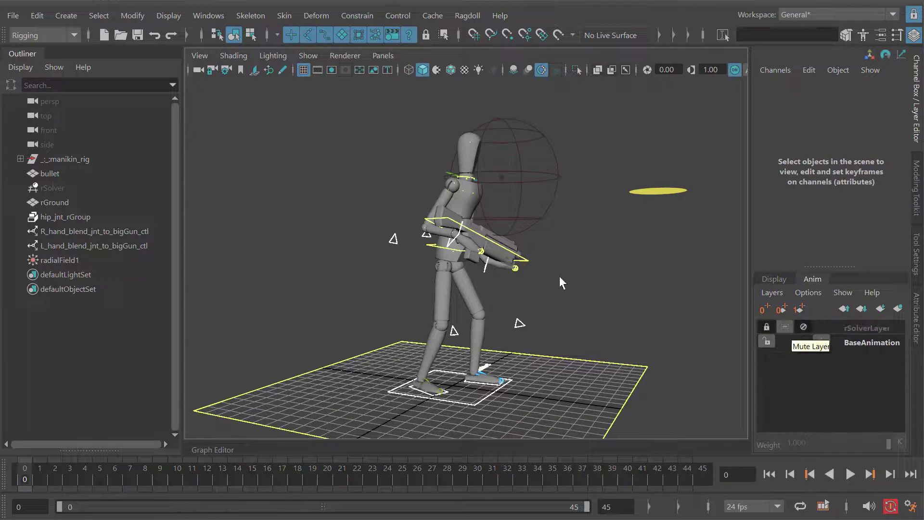
scroll(559, 276, up, 10)
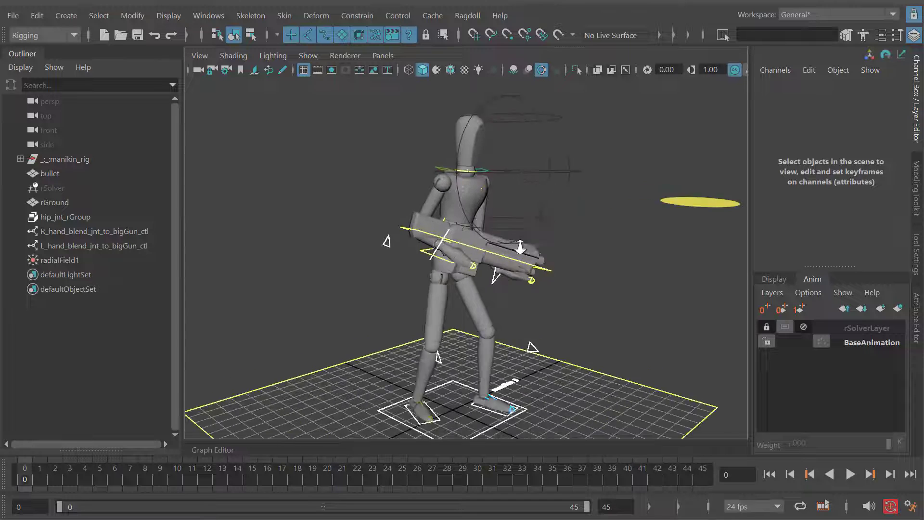
key(4)
click(452, 227)
click(345, 259)
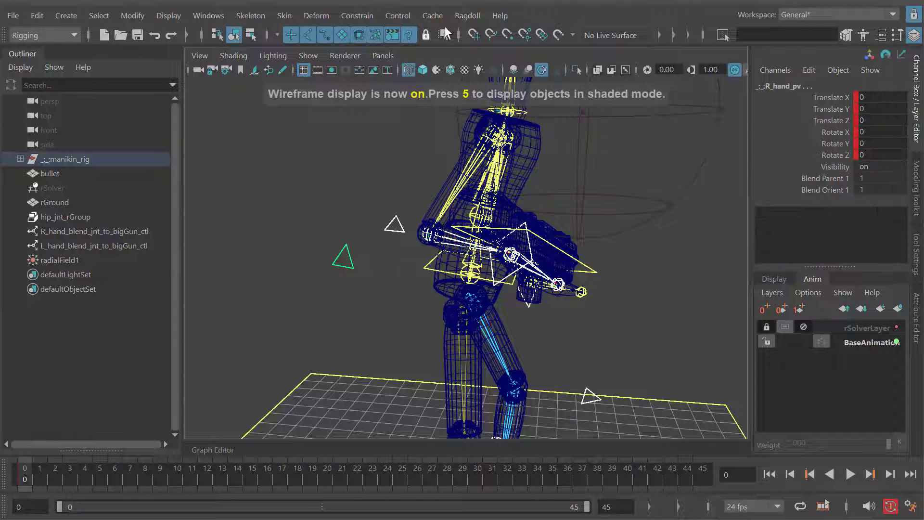
click(467, 15)
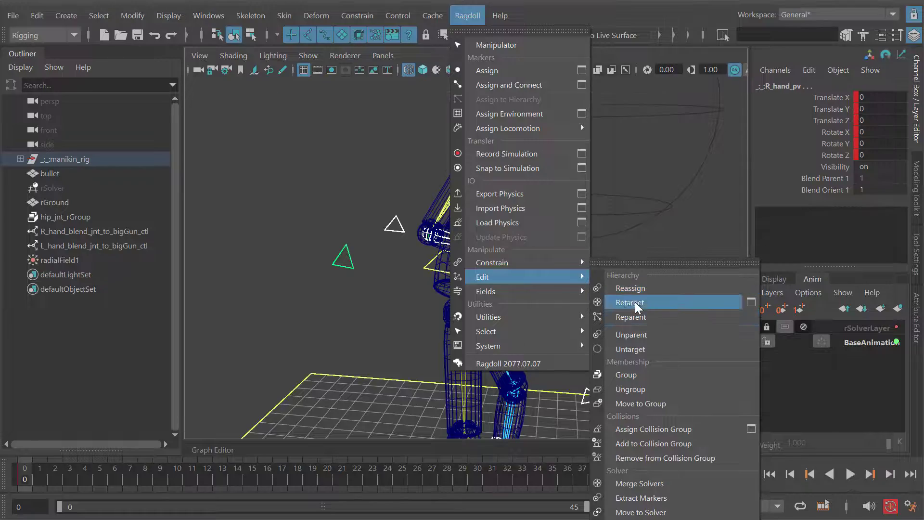
click(635, 302)
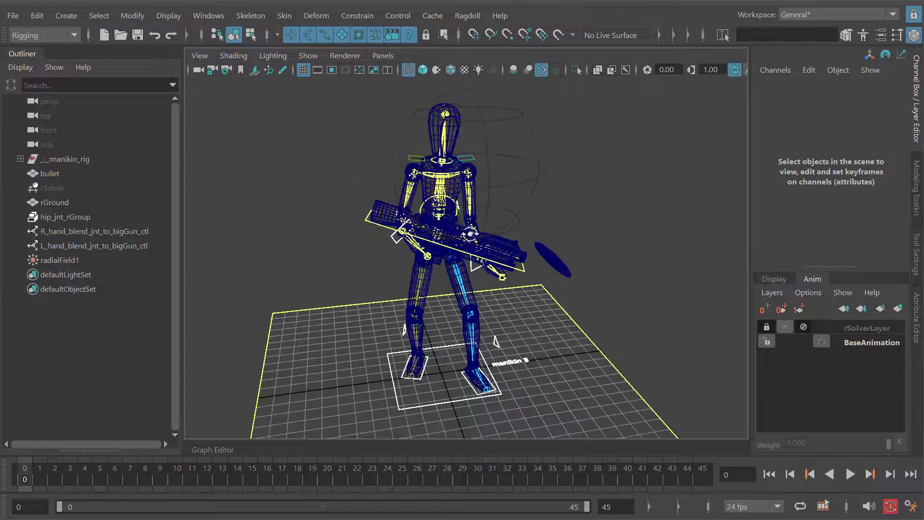
key(5)
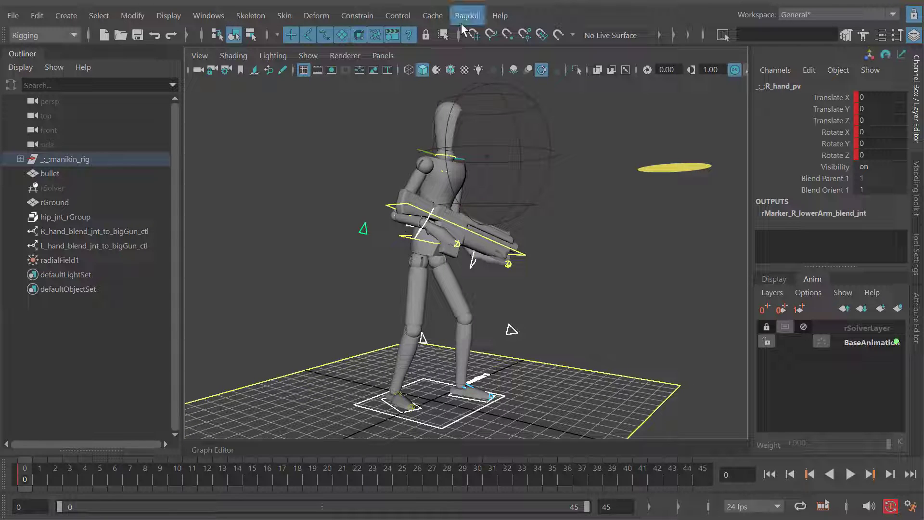
Step: Open the Retarget Marker options on the Editor view and place the window beside the manikin
click(466, 16)
mouse_move(505, 274)
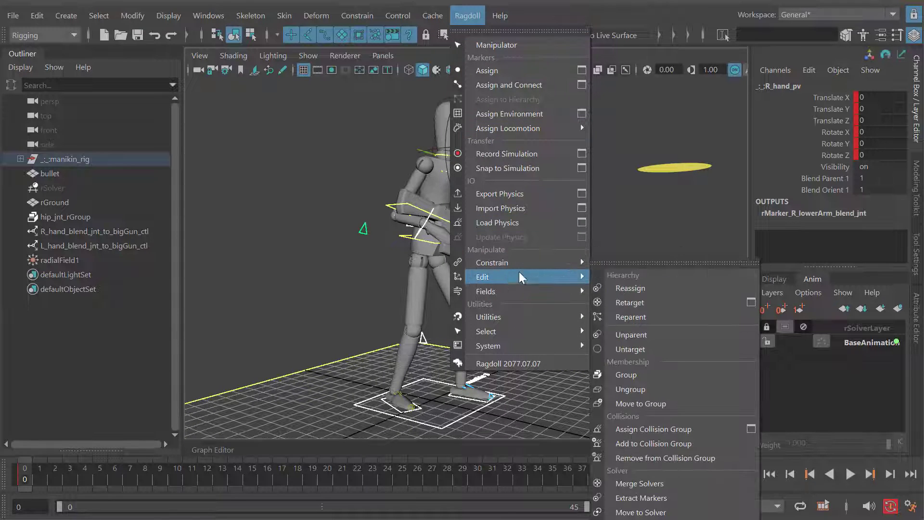
click(750, 303)
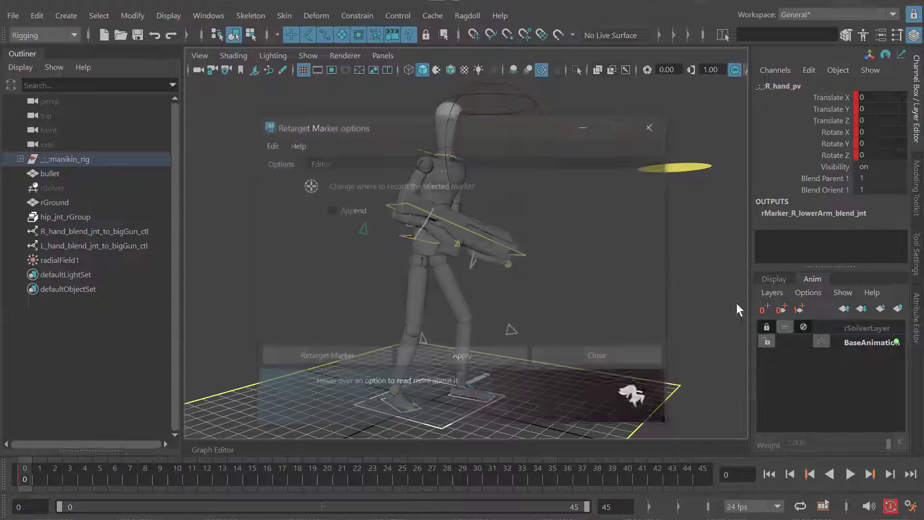
click(319, 164)
mouse_move(324, 126)
mouse_down()
mouse_move(443, 150)
mouse_move(499, 198)
mouse_move(566, 208)
mouse_move(610, 95)
mouse_move(592, 21)
mouse_up()
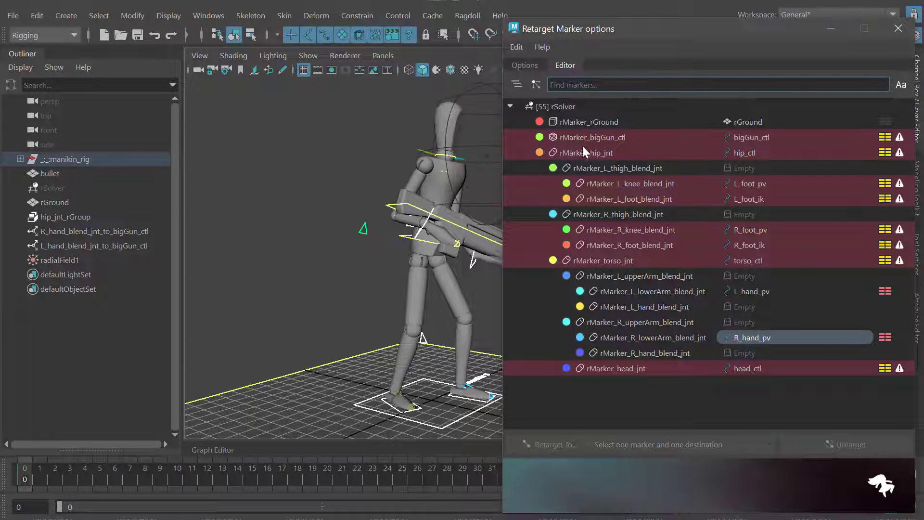
drag(584, 139, 582, 151)
mouse_move(384, 211)
alt+middle_down()
mouse_move(331, 226)
mouse_move(343, 232)
alt+middle_up()
Step: Examine which controls the gun and hip markers record to by selecting bigGun_ctl, hip_ctl and their markers in the editor
click(743, 141)
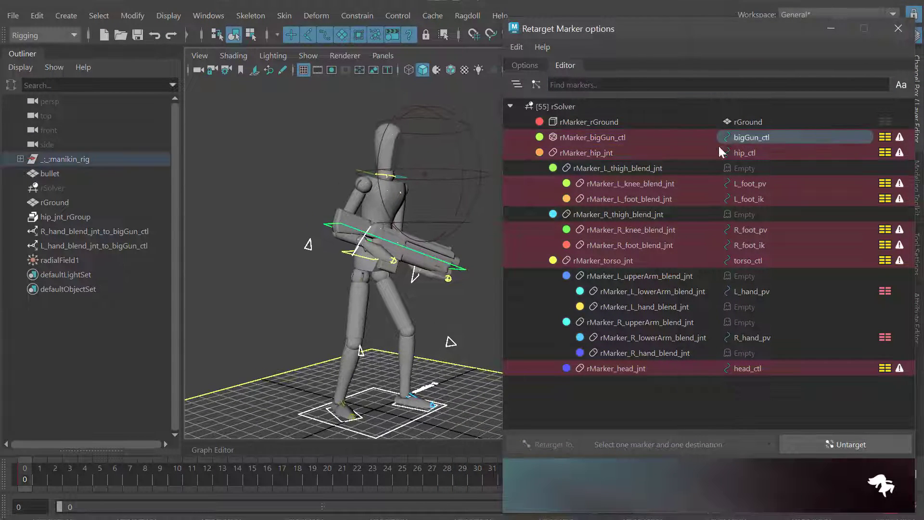
mouse_move(404, 212)
alt+mouse_down()
mouse_move(374, 217)
mouse_move(348, 238)
alt+mouse_up()
key(w)
alt+right_drag(348, 238, 416, 243)
alt+middle_drag(417, 244, 398, 265)
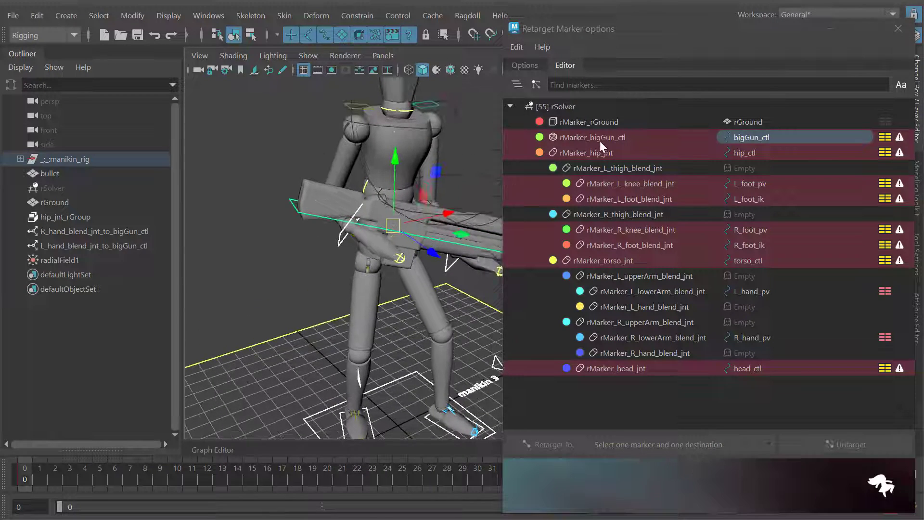
click(599, 139)
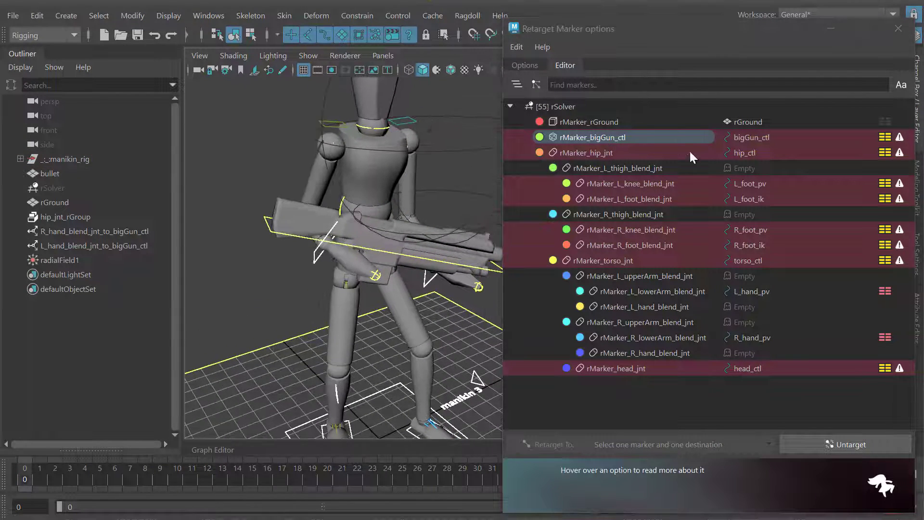
click(743, 154)
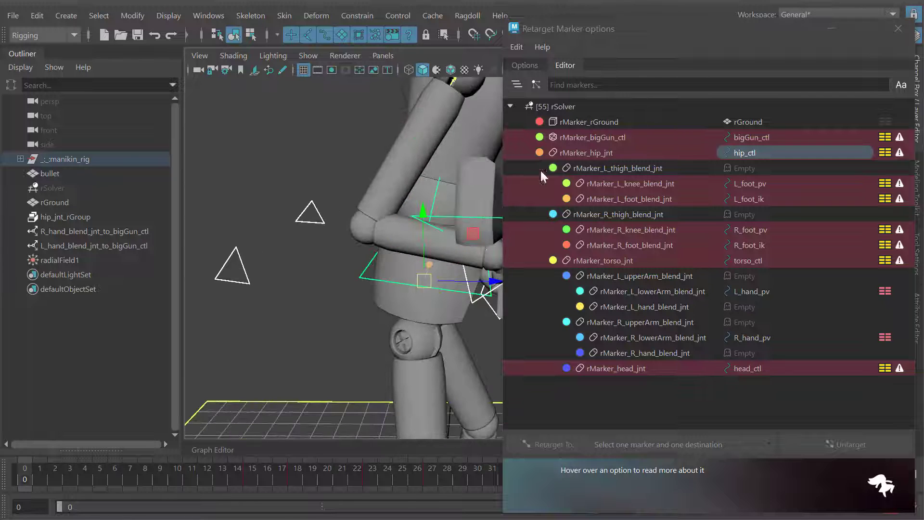
click(588, 153)
click(741, 152)
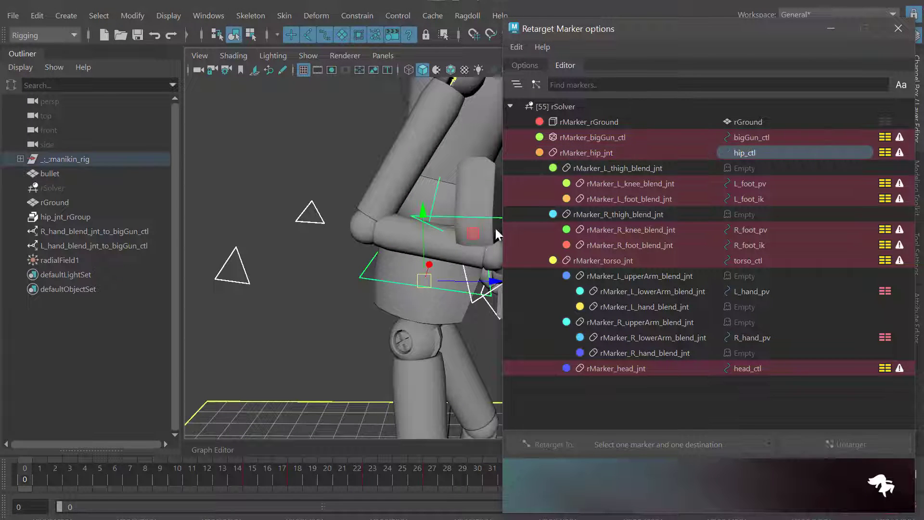
Step: Examine the thigh, upper arm, hand and lower arm markers and their destinations in the editor
click(614, 168)
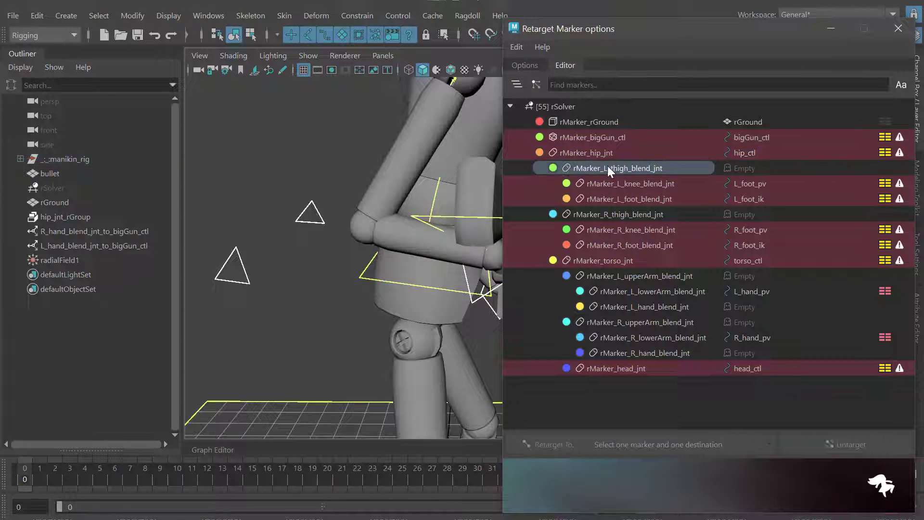
click(651, 215)
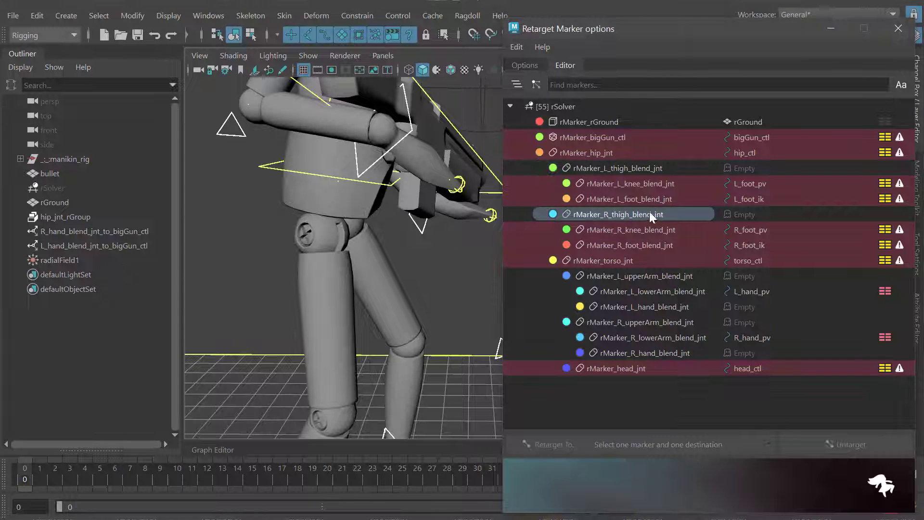
click(640, 278)
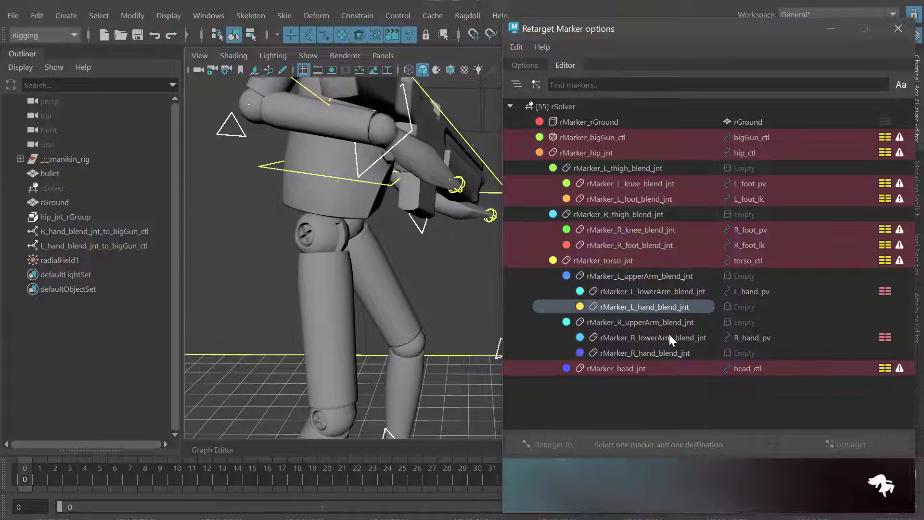
alt+right_drag(345, 259, 319, 224)
alt+drag(319, 224, 342, 267)
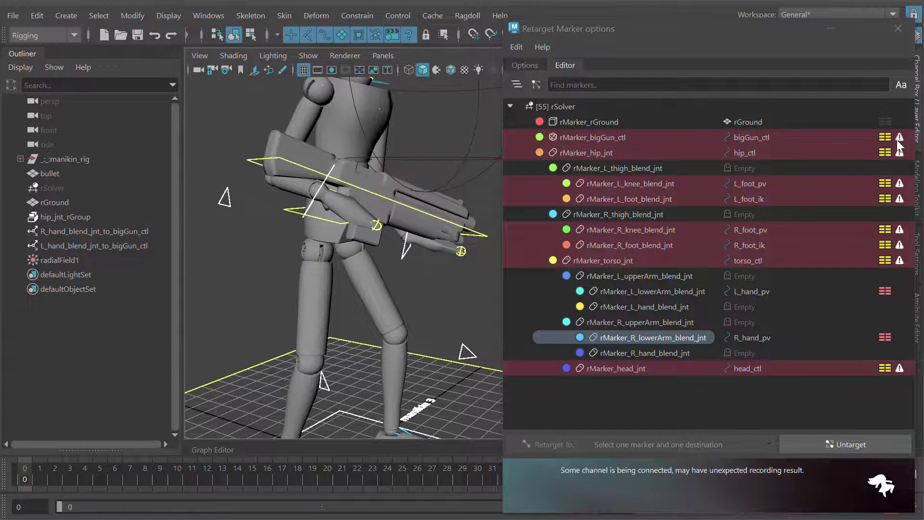
Step: Check bigGun_ctl's connected channels and remove rSolverLayer from the animation layers
click(751, 138)
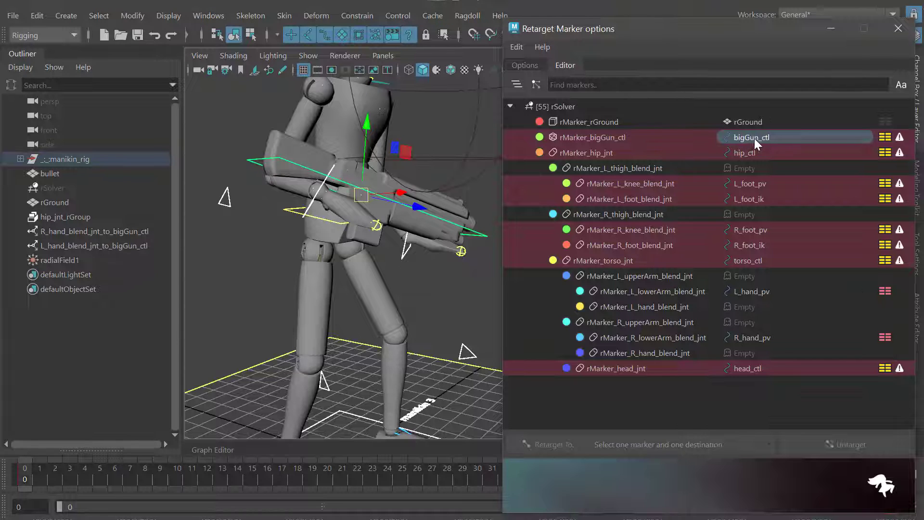
mouse_move(886, 140)
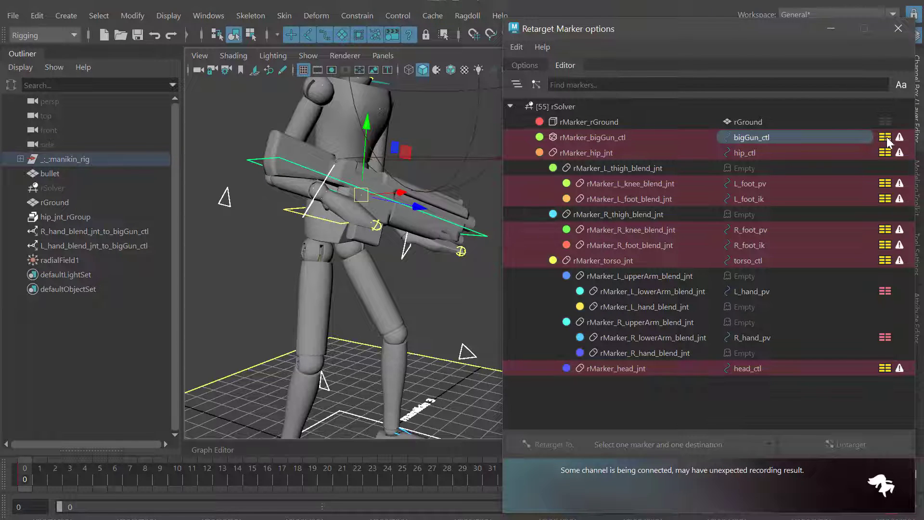
drag(754, 33, 505, 251)
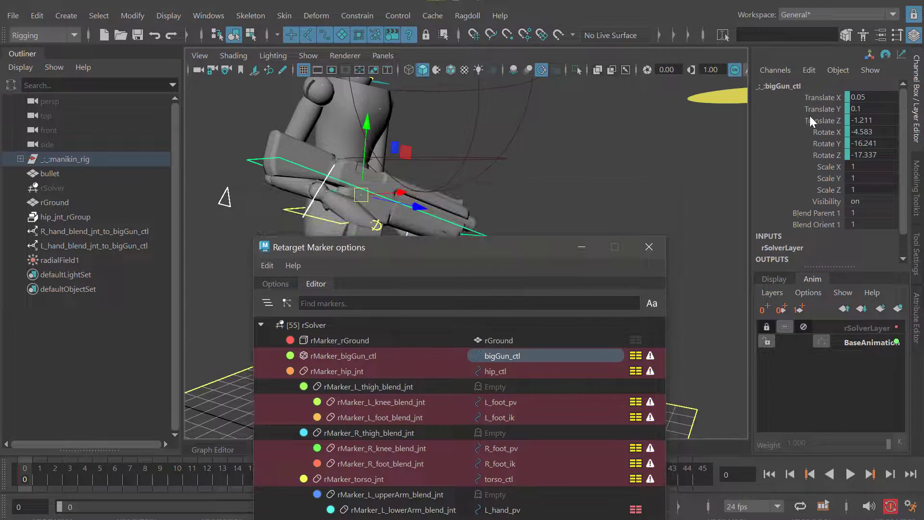
right_click(854, 328)
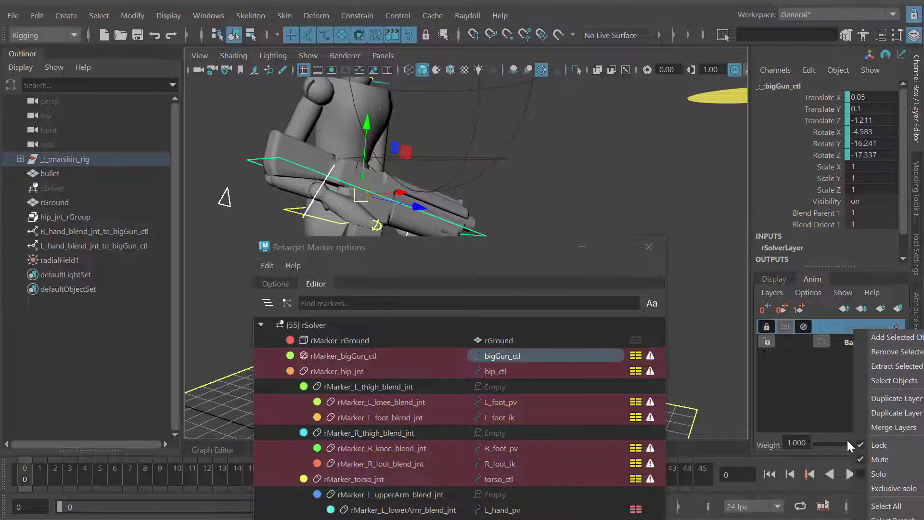
click(893, 427)
Step: Recheck the gun marker against its bigGun_ctl destination and move the editor clear of the manikin
mouse_move(501, 252)
mouse_down()
mouse_move(524, 238)
mouse_move(529, 196)
mouse_move(558, 252)
mouse_up()
click(582, 321)
click(424, 321)
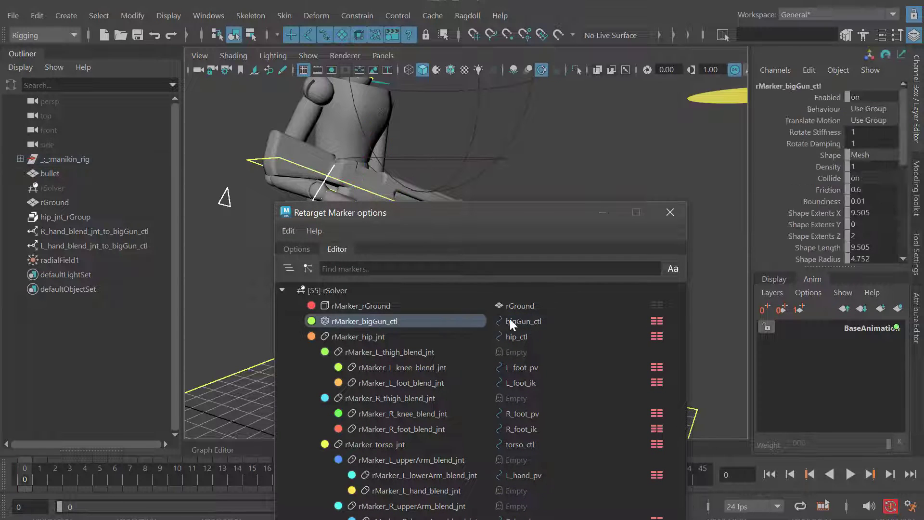
click(511, 320)
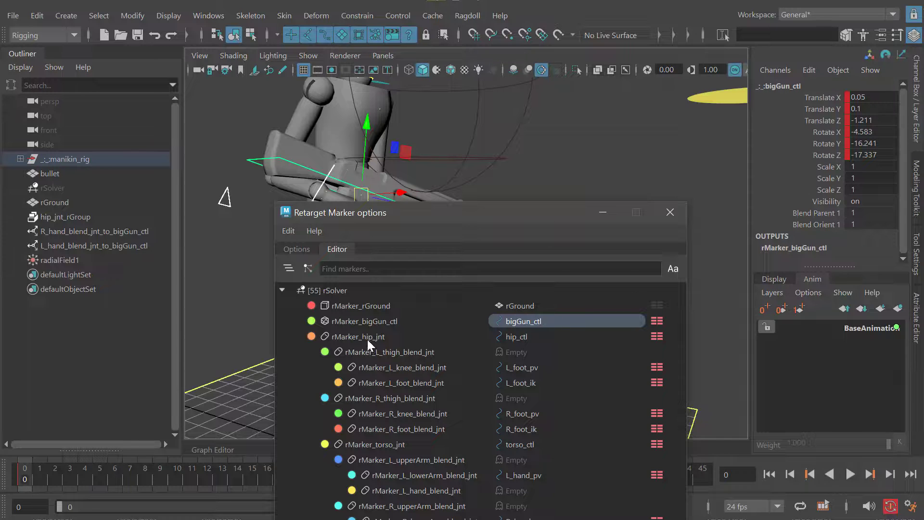
mouse_move(408, 214)
mouse_down()
mouse_move(610, 214)
mouse_move(612, 176)
mouse_up()
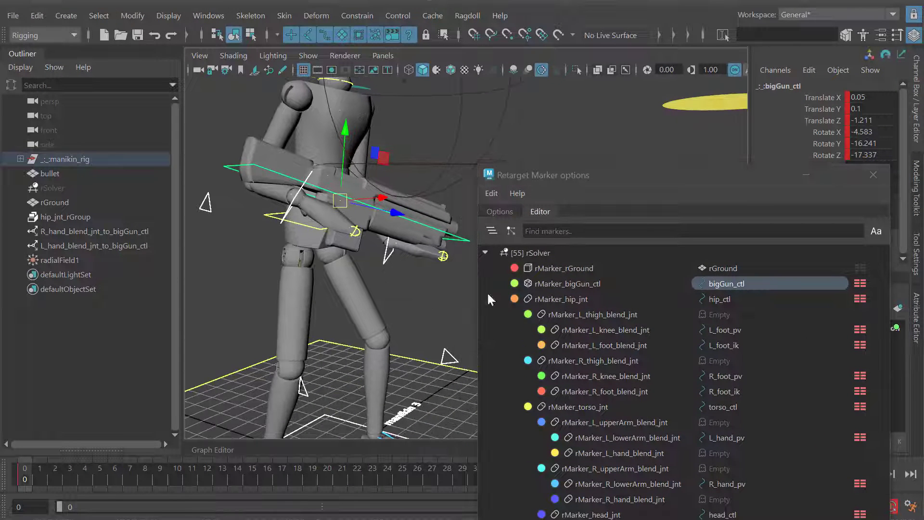
alt+drag(371, 295, 337, 284)
mouse_move(558, 172)
mouse_down()
mouse_move(534, 170)
mouse_move(507, 36)
mouse_move(565, 52)
mouse_up()
alt+middle_drag(385, 194, 405, 199)
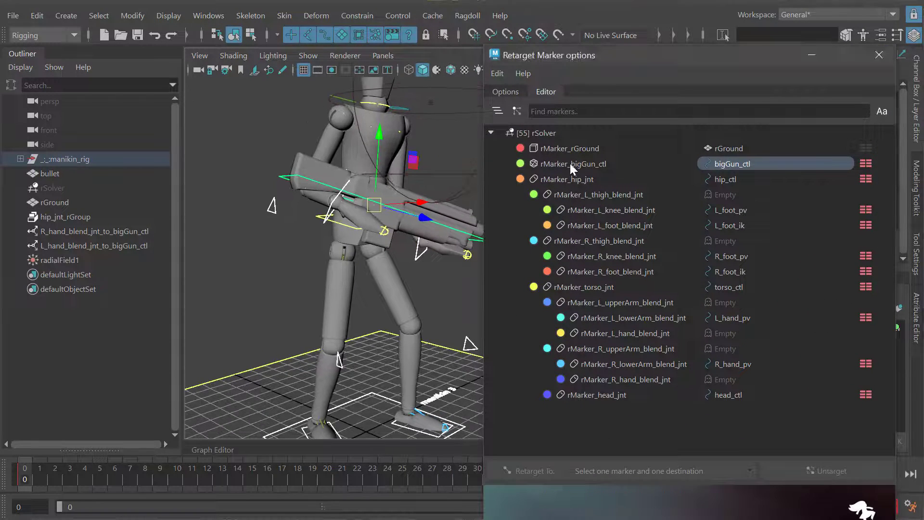
Step: Untarget rMarker_bigGun_ctl from its control and check its destination entry
click(607, 164)
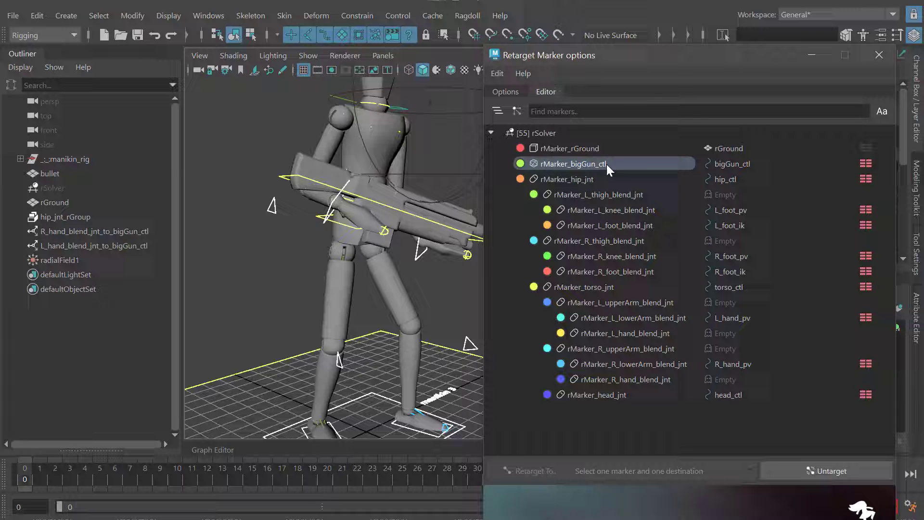
click(793, 471)
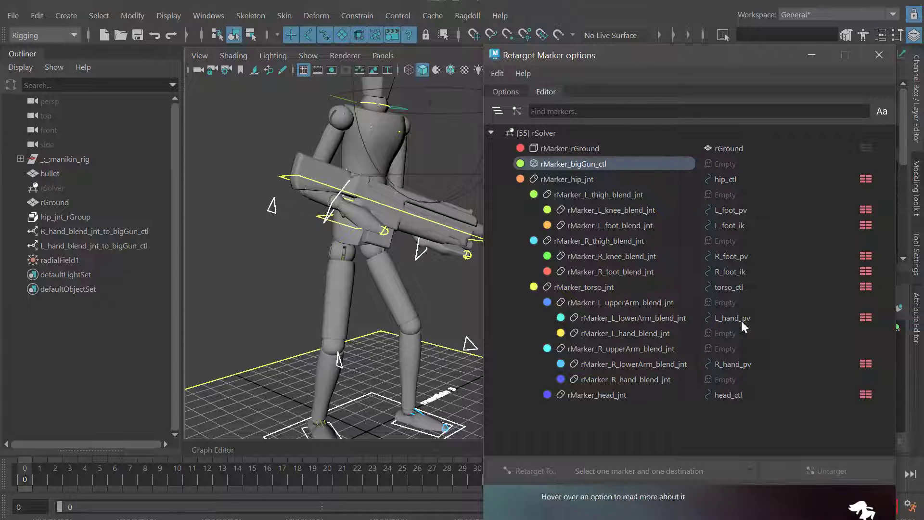
click(720, 164)
alt+drag(398, 243, 408, 264)
alt+middle_drag(408, 264, 448, 278)
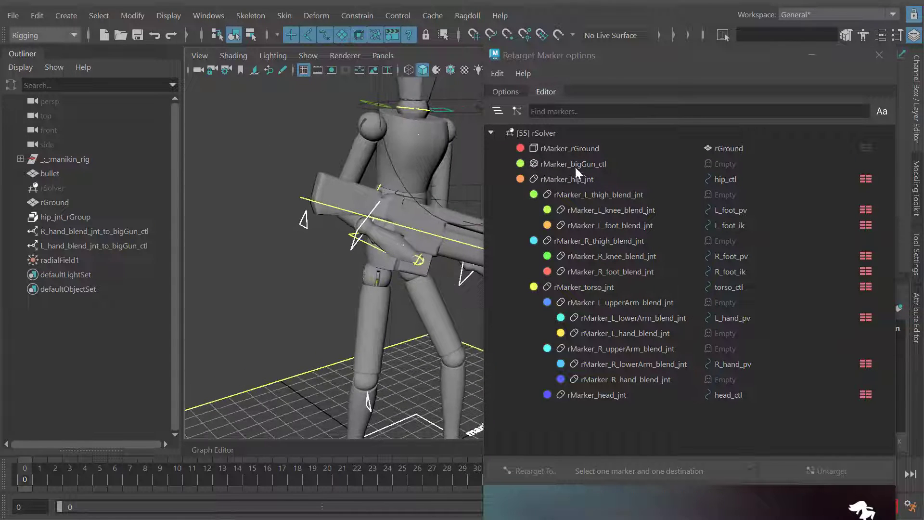
Step: Retarget rMarker_bigGun_ctl to the bigGun_ctl control around the gun and check the pair
click(557, 162)
key(f)
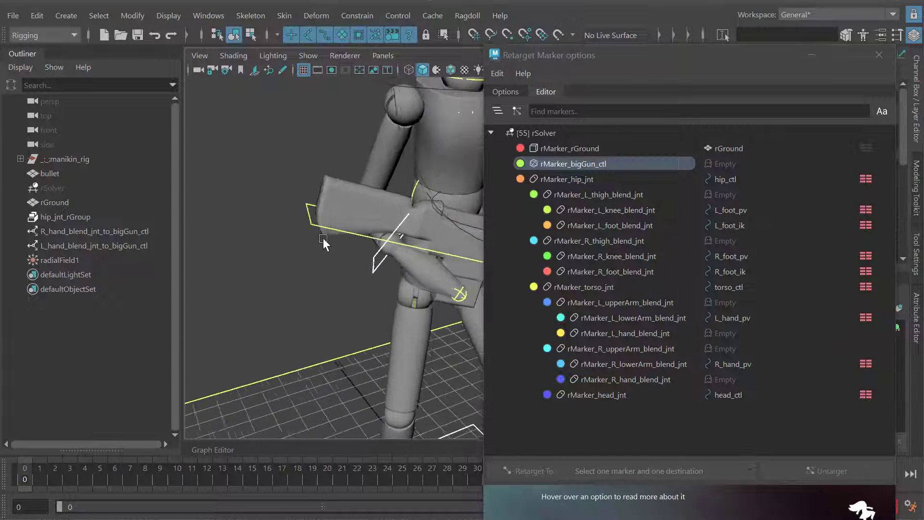
click(298, 216)
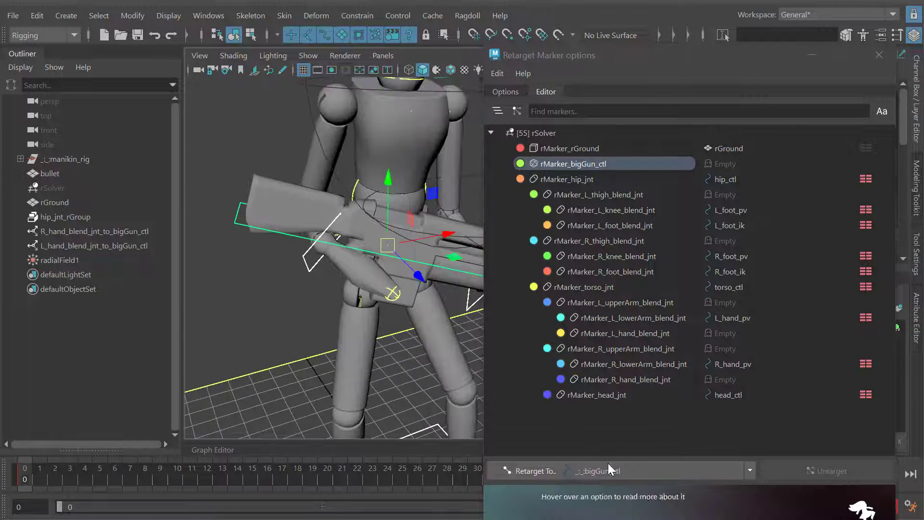
click(596, 471)
click(625, 164)
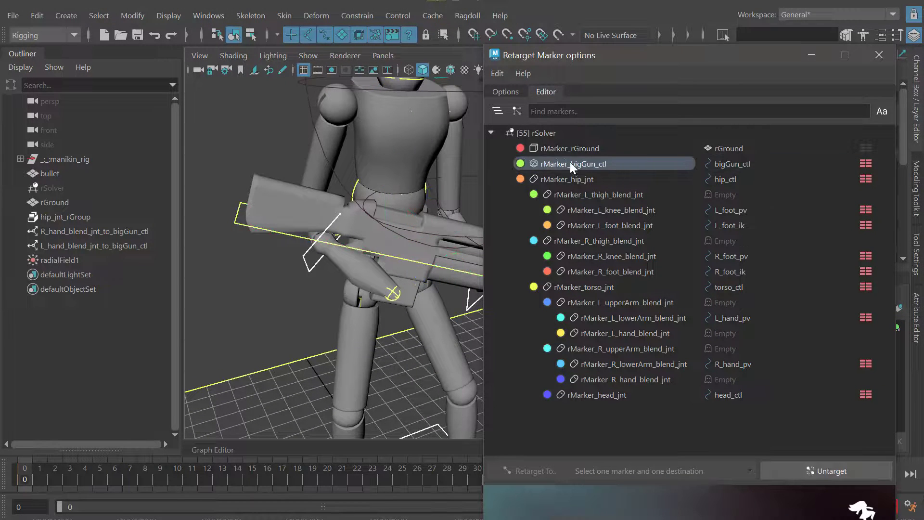
click(731, 164)
Step: Close the retarget editor, record the simulation onto the controls with Record Simulation, and play back the fall
alt+right_drag(424, 236, 317, 252)
key(q)
click(877, 55)
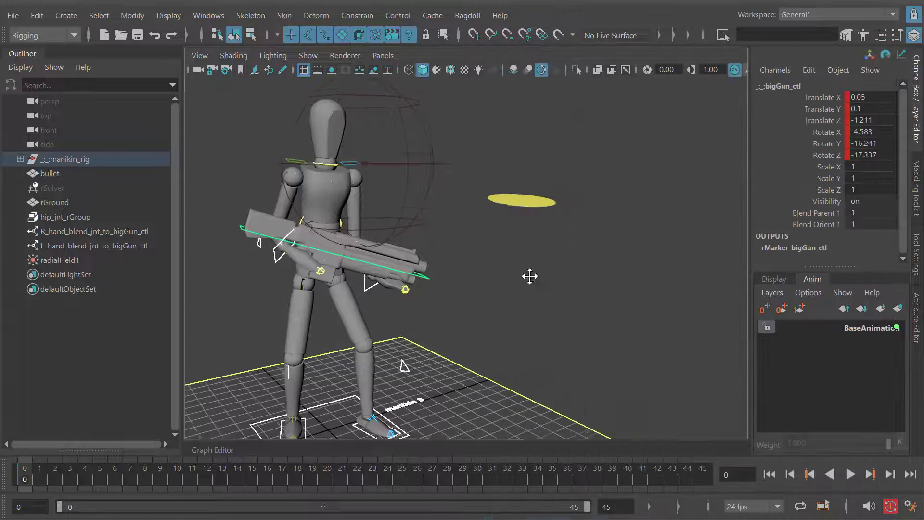
click(464, 16)
click(504, 155)
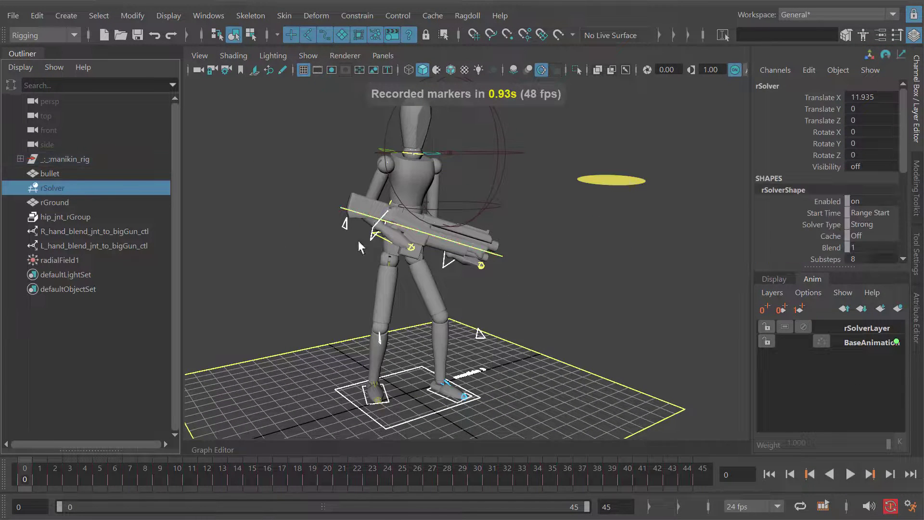
key(alt+v)
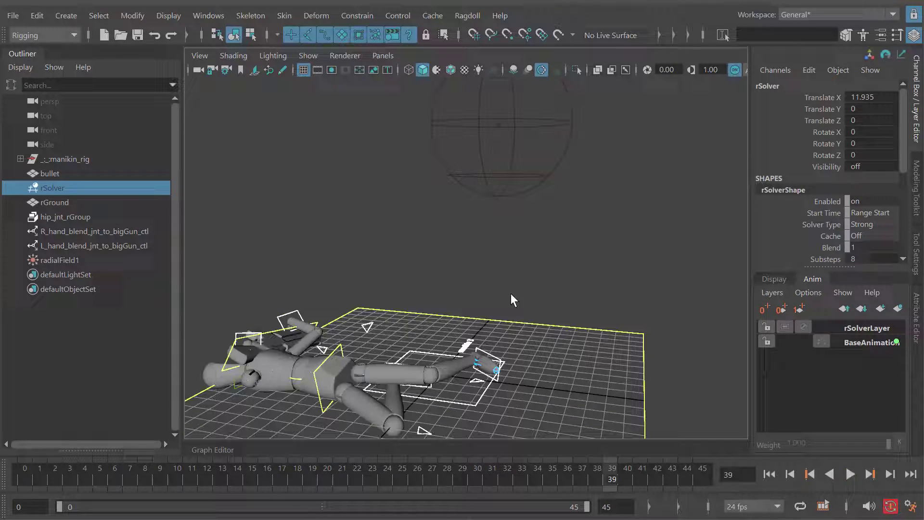
Step: Play back the recorded fall and inspect the manikin and gun from several angles
key(alt+v)
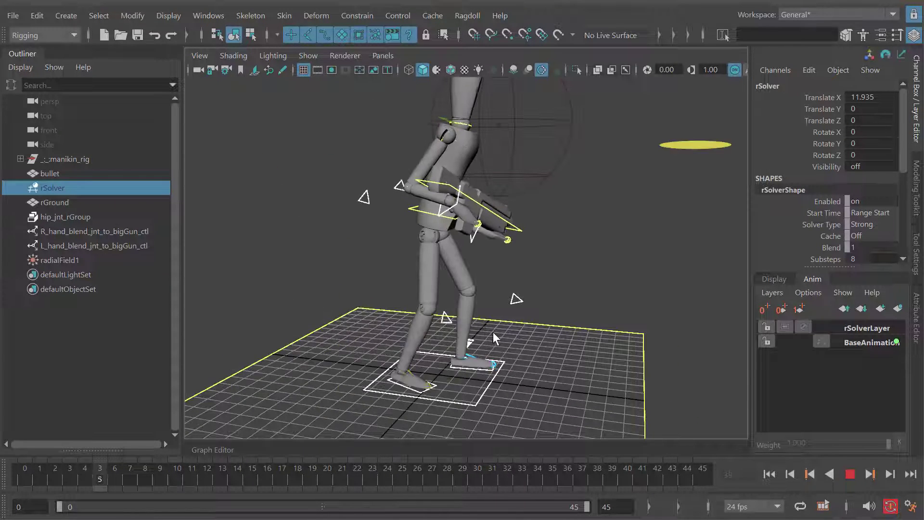
alt+drag(403, 339, 447, 309)
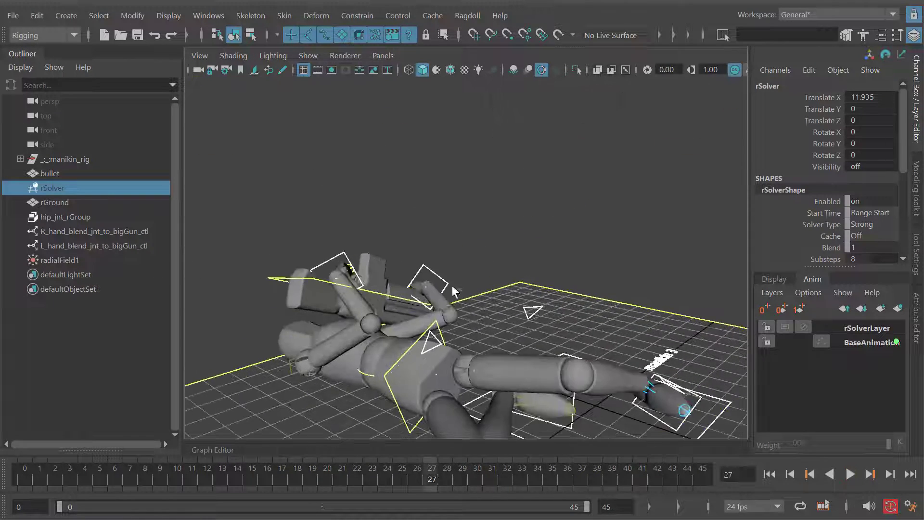
mouse_move(452, 289)
alt+mouse_down()
mouse_move(432, 264)
mouse_move(470, 302)
mouse_move(458, 300)
alt+mouse_up()
key(alt+v)
alt+drag(391, 324, 466, 314)
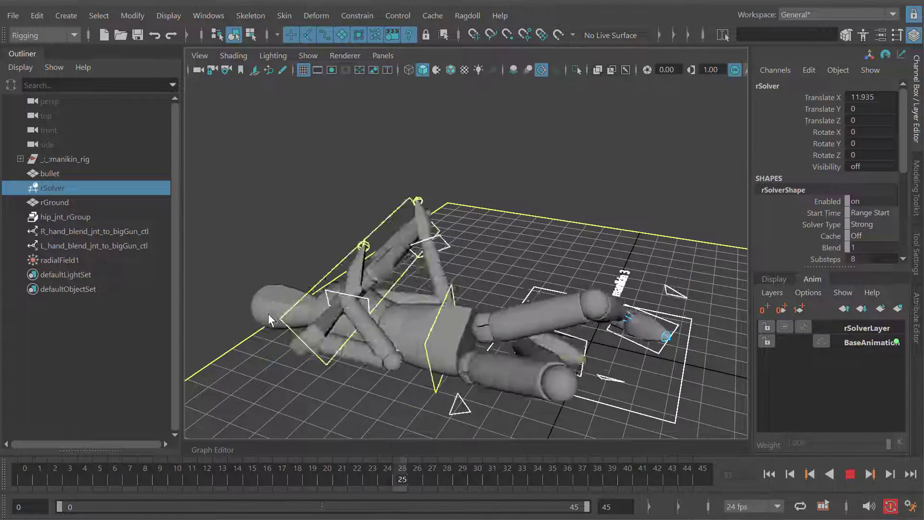
key(Escape)
alt+drag(423, 326, 472, 252)
alt+right_drag(472, 252, 487, 278)
alt+drag(487, 278, 402, 283)
alt+drag(554, 289, 449, 249)
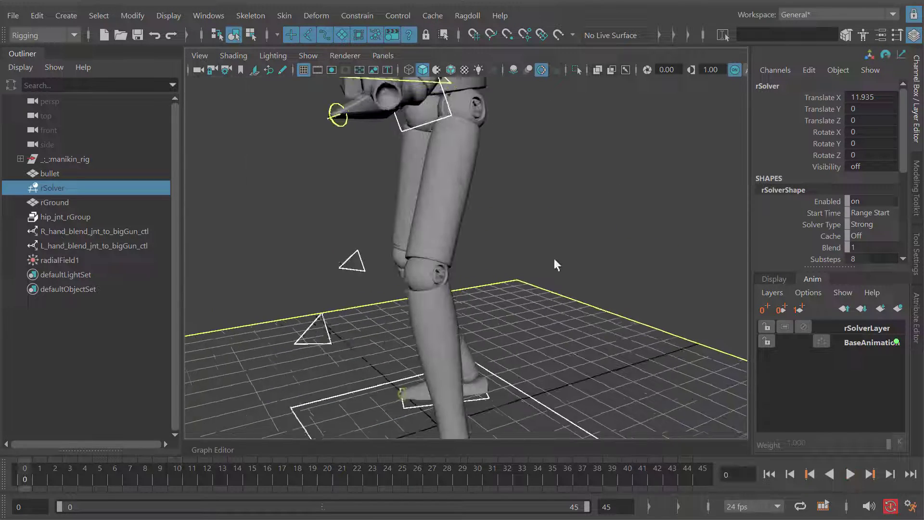
Step: Mute the recorded rSolverLayer and show the rSolver's simulated shapes again
click(60, 203)
click(53, 187)
click(344, 236)
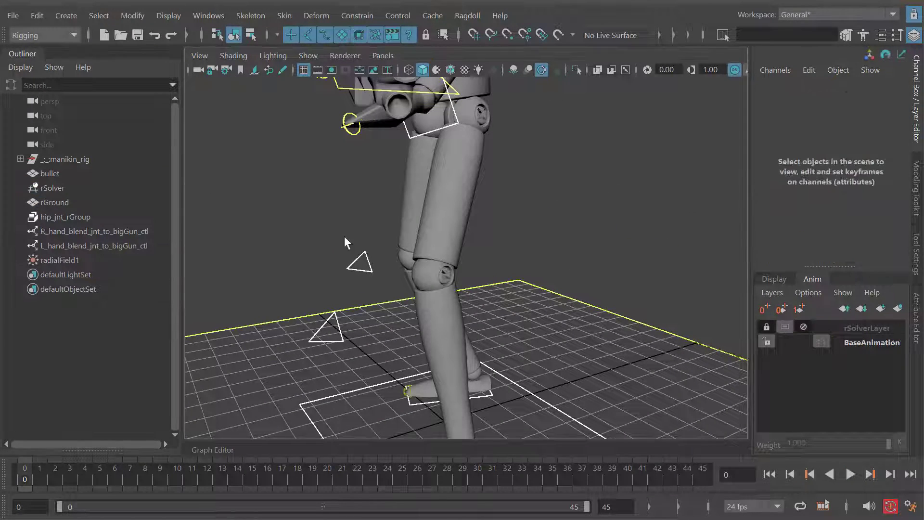
alt+right_drag(344, 236, 394, 316)
Step: Play the live ragdoll simulation beside the rig and examine how the body lands around frame 25
key(alt+v)
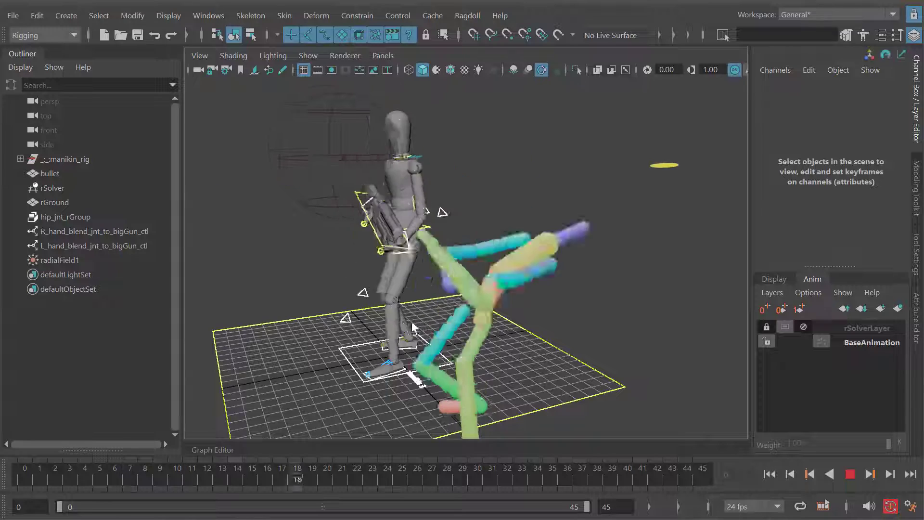
alt+drag(412, 326, 443, 283)
key(alt+v)
key(alt+period)
alt+right_drag(463, 302, 522, 316)
key(alt+comma)
key(alt+comma)
key(alt+comma)
key(alt+comma)
alt+drag(522, 316, 399, 294)
key(alt+period)
key(alt+period)
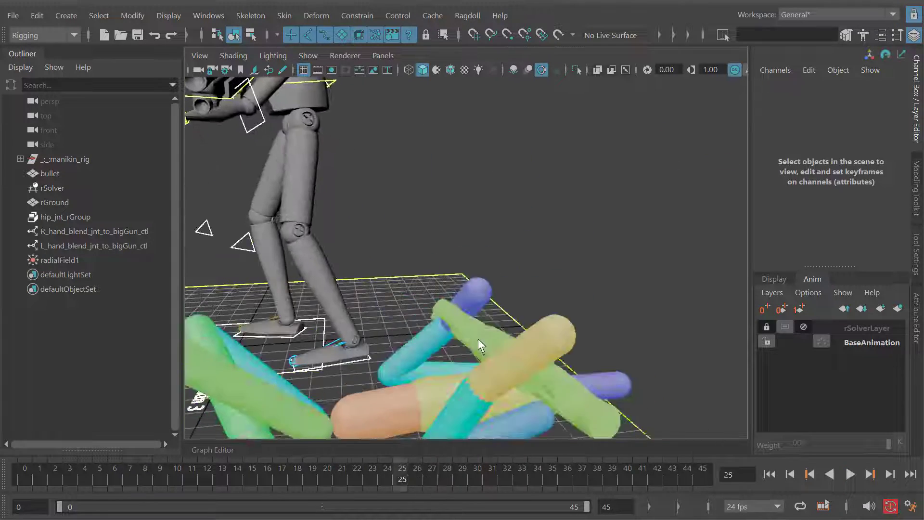
Step: Examine frame by frame how the gun and arms rest on the torso around frame 24
mouse_move(399, 292)
alt+right_down()
mouse_move(381, 272)
mouse_move(471, 291)
mouse_move(402, 283)
alt+right_up()
key(alt+comma)
key(alt+comma)
key(alt+comma)
alt+drag(405, 278, 519, 276)
key(alt+comma)
key(alt+comma)
key(alt+comma)
key(alt+period)
key(alt+period)
key(alt+period)
key(alt+comma)
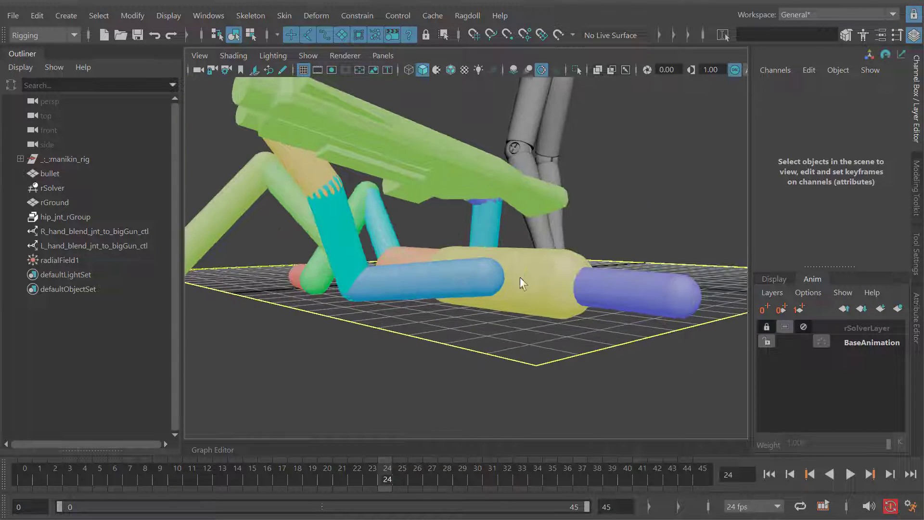
Step: Replay the ragdoll simulation and compare its collision shapes with the manikin
alt+drag(427, 273, 568, 261)
key(alt+v)
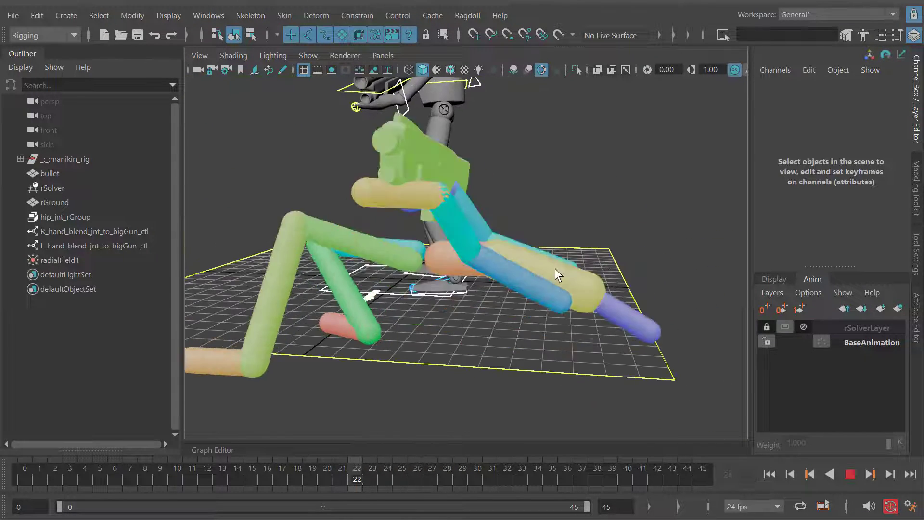
key(alt+shift+v)
key(alt+v)
alt+drag(424, 255, 448, 256)
alt+middle_drag(457, 159, 437, 280)
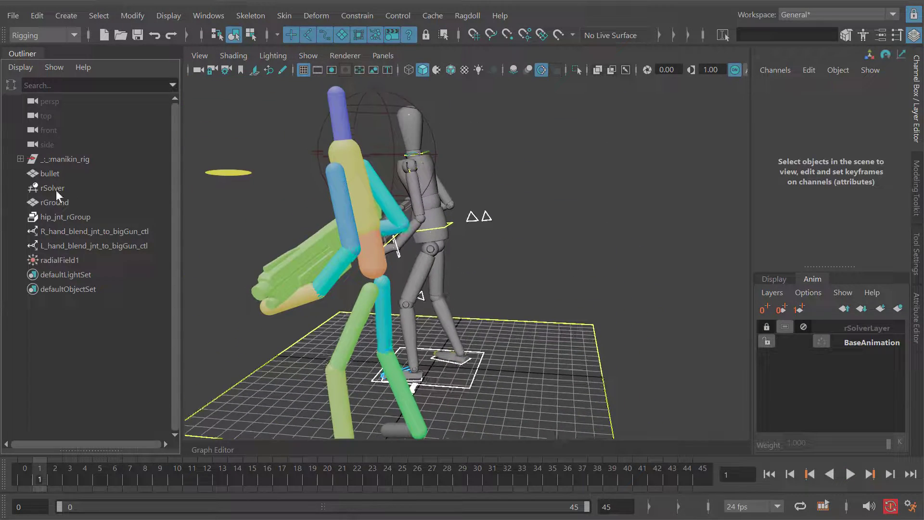
Step: Return the offset rSolver to the rig so its simulated shapes overlap the manikin
click(56, 191)
alt+drag(389, 241, 423, 251)
key(ctrl+z)
key(ctrl+z)
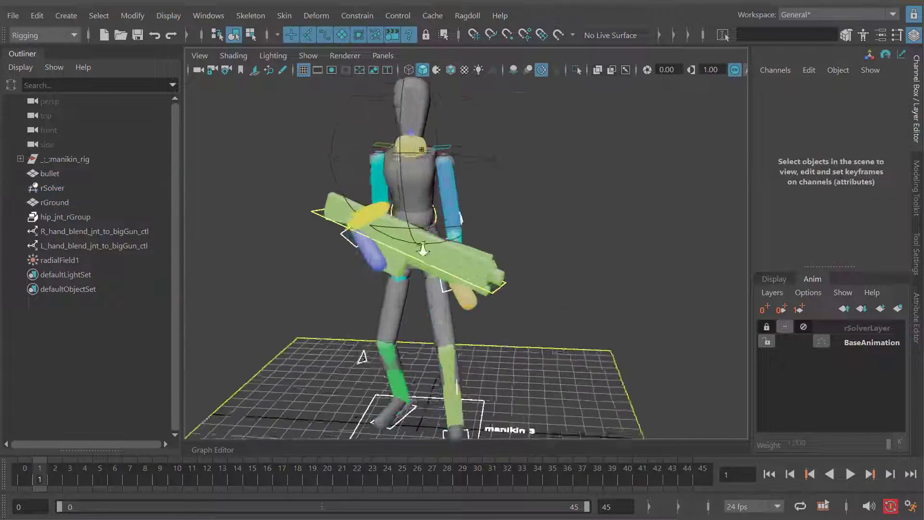
Step: Compare the torso and arm capsules with the manikin's body in wireframe and shaded display
alt+right_drag(423, 252, 464, 236)
alt+middle_drag(464, 235, 473, 265)
click(460, 257)
alt+right_drag(418, 233, 453, 209)
mouse_move(453, 210)
alt+middle_down()
mouse_move(458, 240)
mouse_move(440, 299)
alt+middle_up()
alt+right_drag(440, 298, 432, 270)
alt+drag(432, 270, 429, 186)
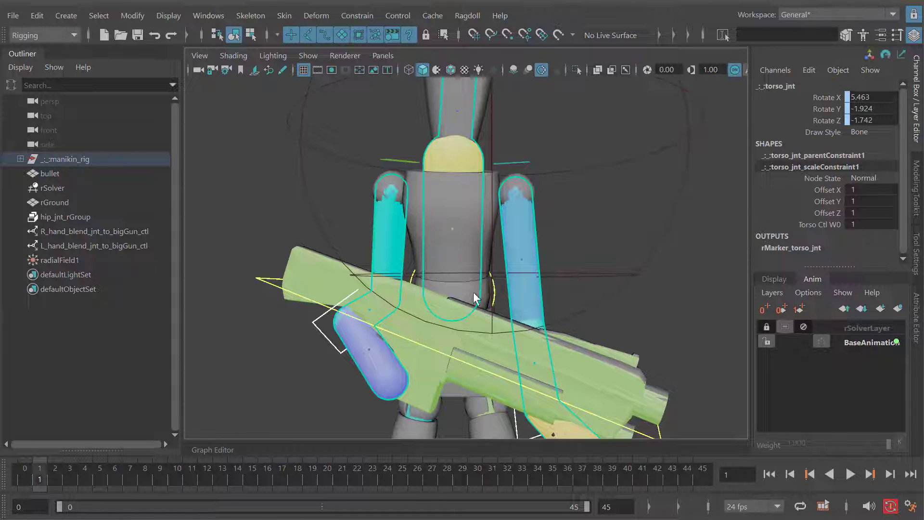
mouse_move(461, 252)
alt+right_down()
mouse_move(446, 245)
mouse_move(429, 255)
alt+right_up()
key(4)
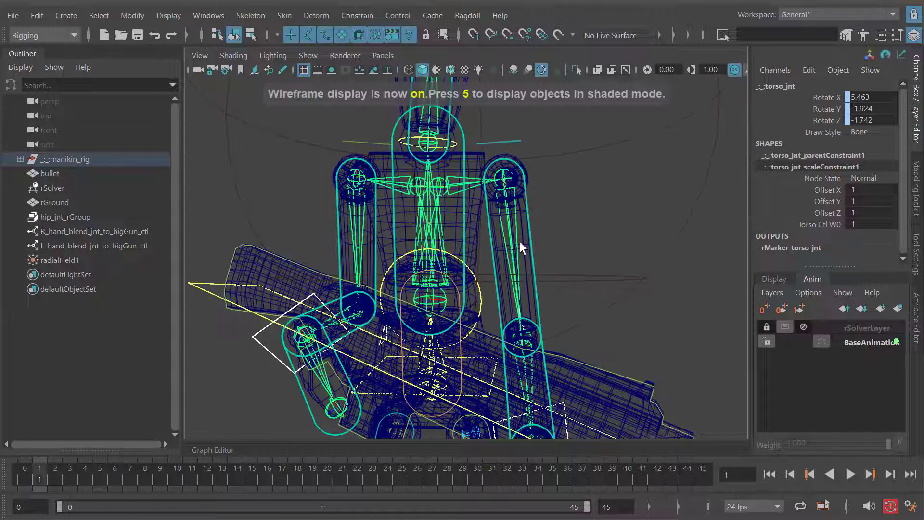
key(5)
click(521, 241)
alt+right_drag(520, 240, 539, 224)
Step: Activate the Ragdoll Manipulator with the torso marker and go to the start frame
click(467, 16)
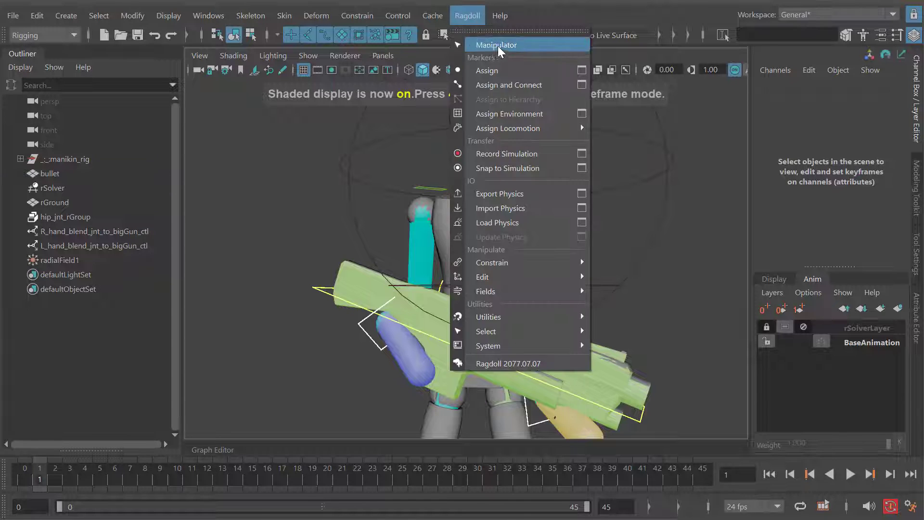
click(492, 49)
alt+right_drag(523, 287, 431, 270)
alt+middle_drag(431, 271, 424, 268)
click(477, 270)
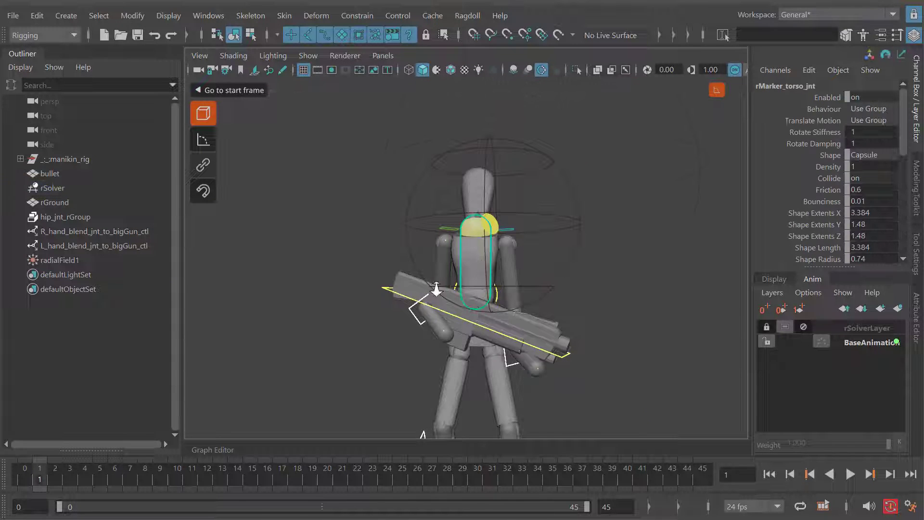
alt+right_drag(435, 291, 552, 284)
alt+middle_drag(552, 284, 536, 278)
alt+drag(536, 278, 563, 301)
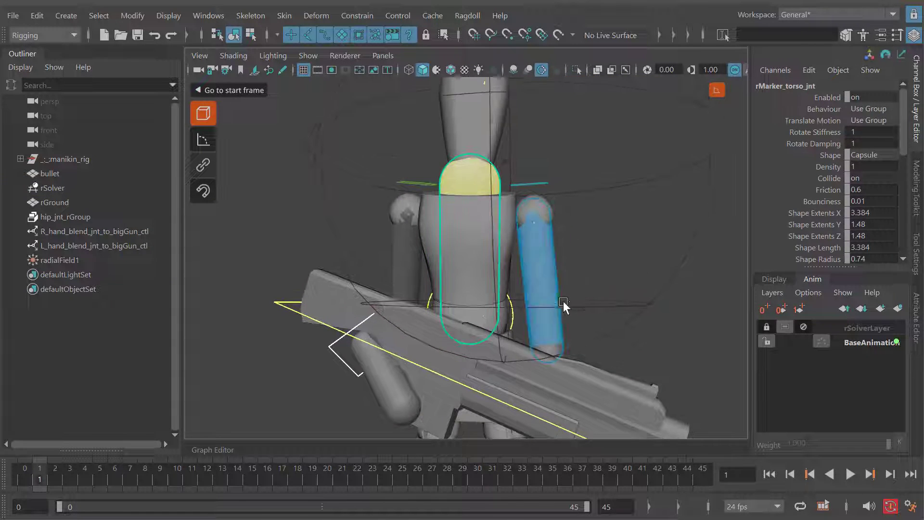
click(223, 91)
Step: Widen the torso marker's capsule to a radius of about 1.0 and shorten it to a length of about 2.2
click(484, 231)
drag(587, 291, 593, 291)
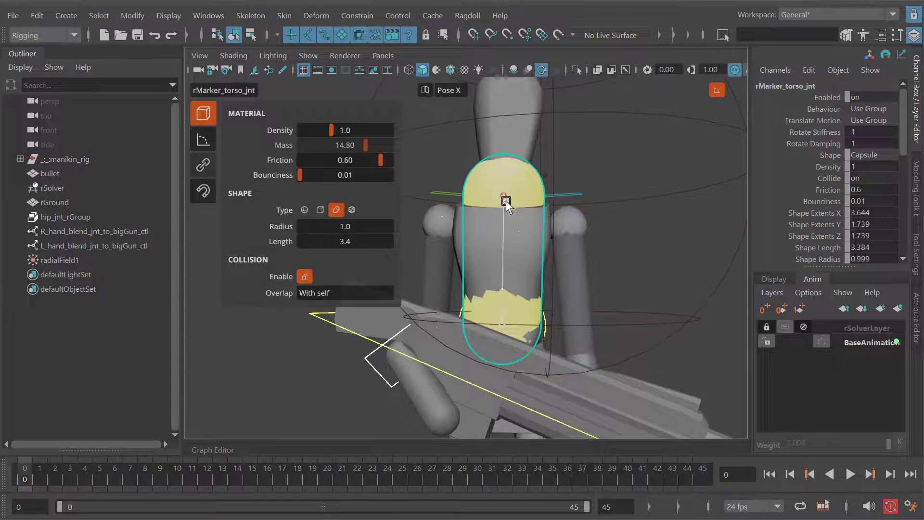
click(507, 185)
Step: Fit the head capsule with a radius of about 0.7 and select both upper-arm markers
alt+middle_drag(514, 216, 523, 258)
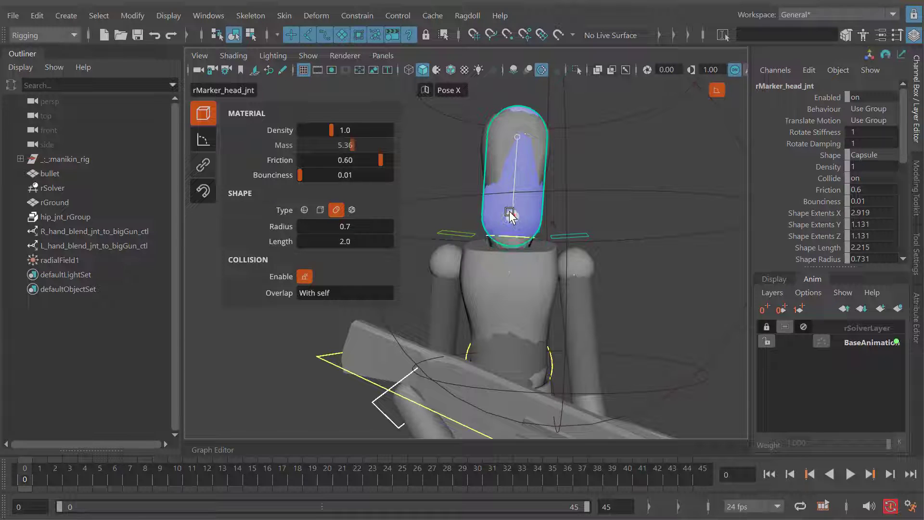
alt+middle_drag(542, 278, 536, 252)
click(572, 286)
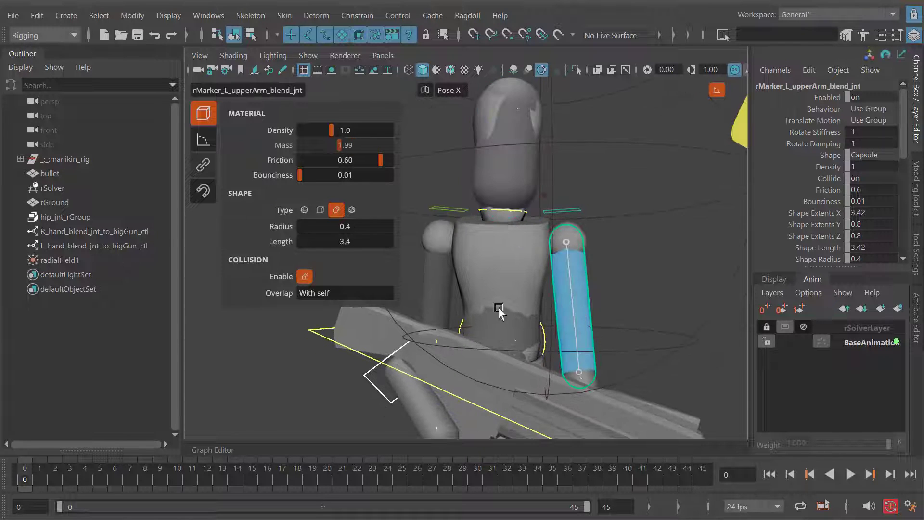
shift+click(437, 316)
Step: Widen both thigh markers' capsules to a radius of about 0.5
alt+middle_drag(516, 337, 515, 267)
alt+middle_drag(553, 385, 548, 263)
click(437, 305)
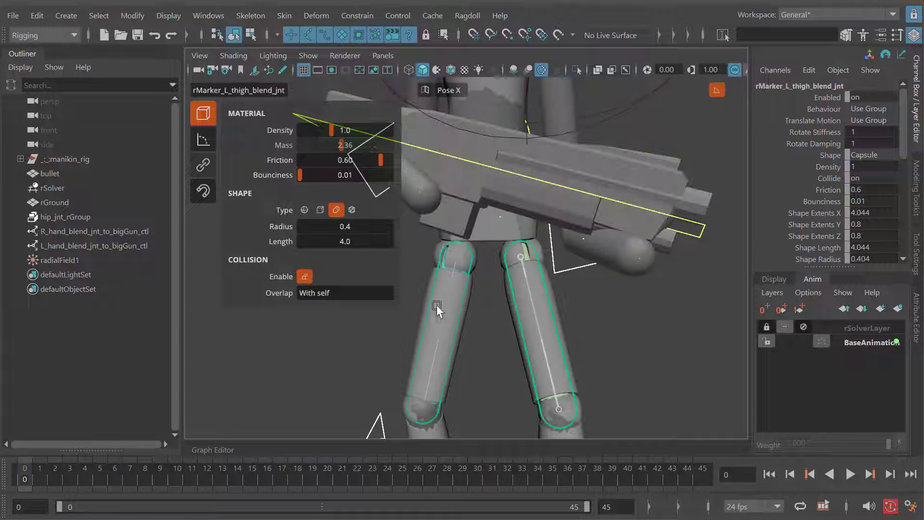
middle_drag(516, 330, 533, 341)
alt+middle_drag(534, 365, 547, 278)
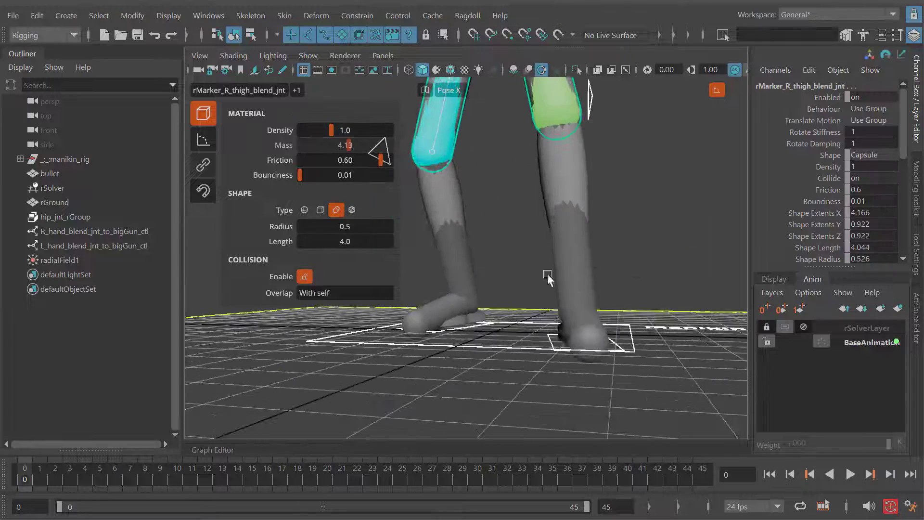
Step: Change the shape type of both foot markers to Box
click(578, 327)
click(320, 210)
alt+drag(506, 322, 522, 320)
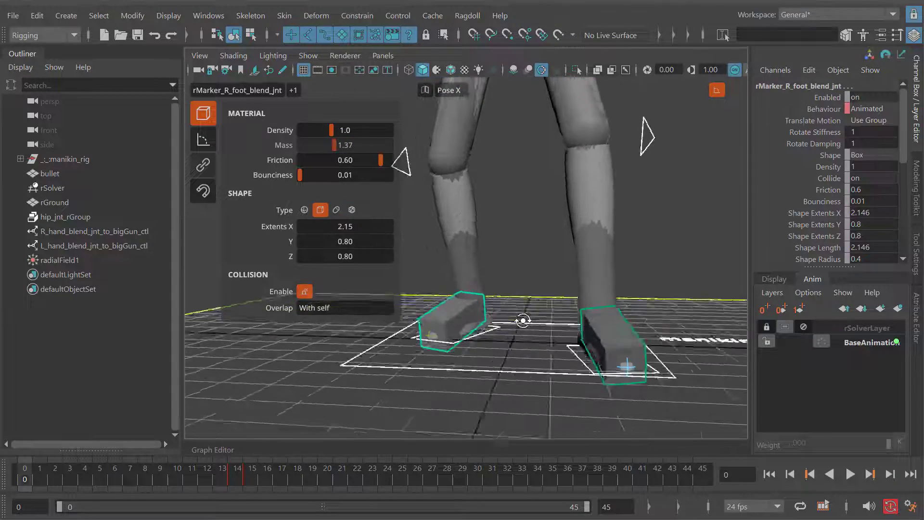
alt+right_drag(522, 320, 522, 239)
alt+drag(522, 239, 496, 323)
alt+middle_drag(482, 273, 553, 347)
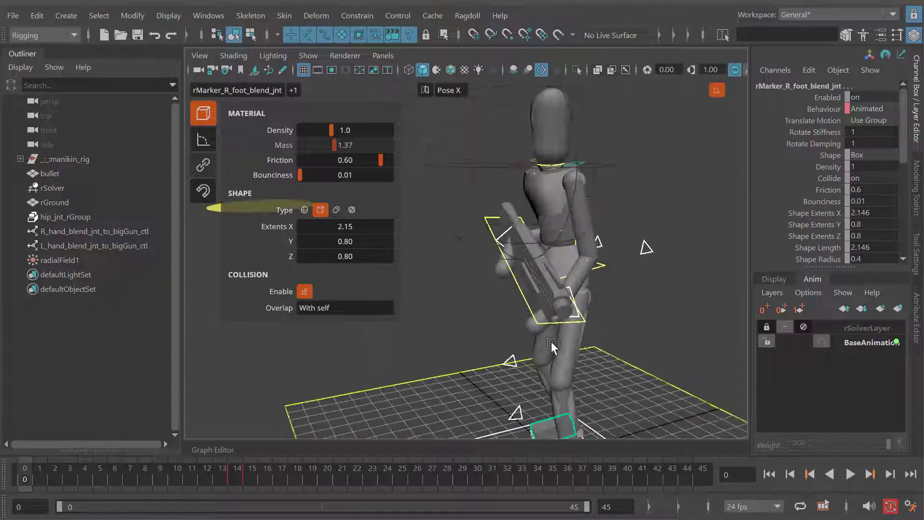
mouse_move(511, 335)
alt+mouse_down()
mouse_move(561, 350)
mouse_move(517, 337)
alt+mouse_up()
Step: Enlarge the hip marker's capsule to cover the manikin's pelvis and leave the Manipulator
click(541, 221)
mouse_move(500, 252)
alt+middle_down()
mouse_move(516, 243)
mouse_move(507, 238)
alt+middle_up()
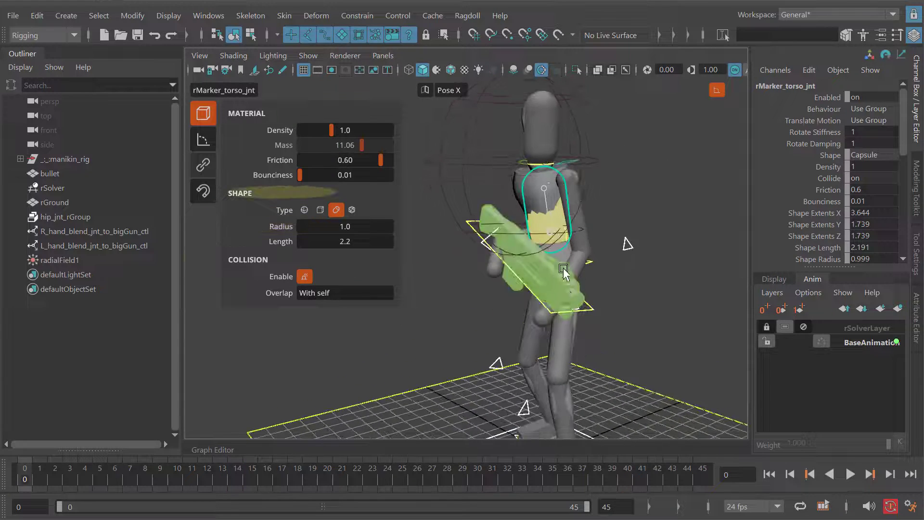
alt+drag(563, 272, 498, 261)
alt+middle_drag(497, 261, 550, 261)
alt+middle_drag(466, 274, 507, 269)
click(507, 269)
alt+drag(507, 272, 556, 301)
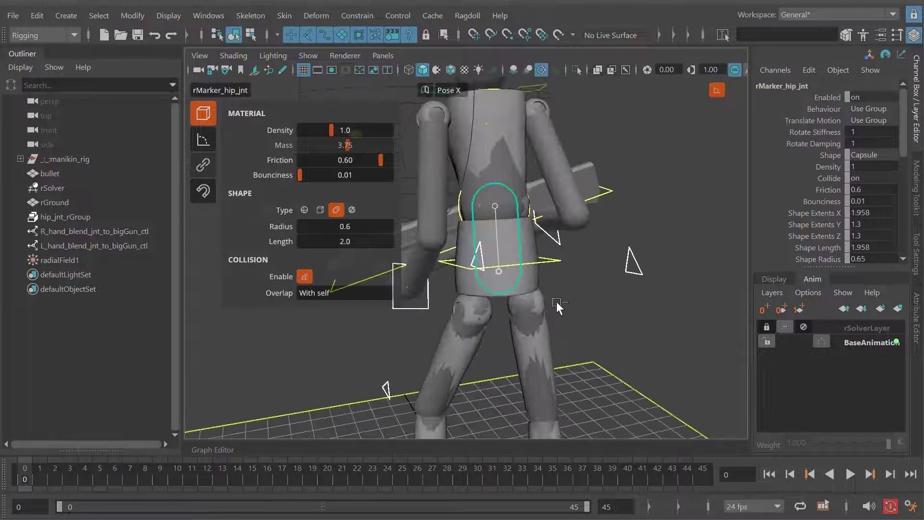
alt+drag(505, 223, 681, 308)
click(681, 308)
alt+right_drag(682, 308, 549, 260)
mouse_move(549, 260)
alt+middle_down()
mouse_move(479, 261)
mouse_move(437, 237)
alt+middle_up()
Step: Play the simulation repeatedly from the start to check the refitted collision shapes
key(alt+v)
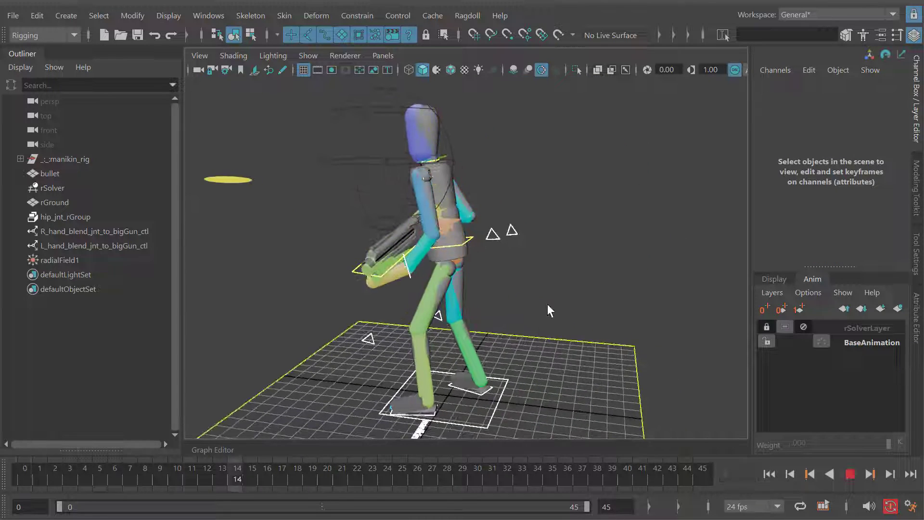
key(alt+v)
alt+middle_drag(557, 317, 481, 243)
key(alt+shift+v)
key(alt+v)
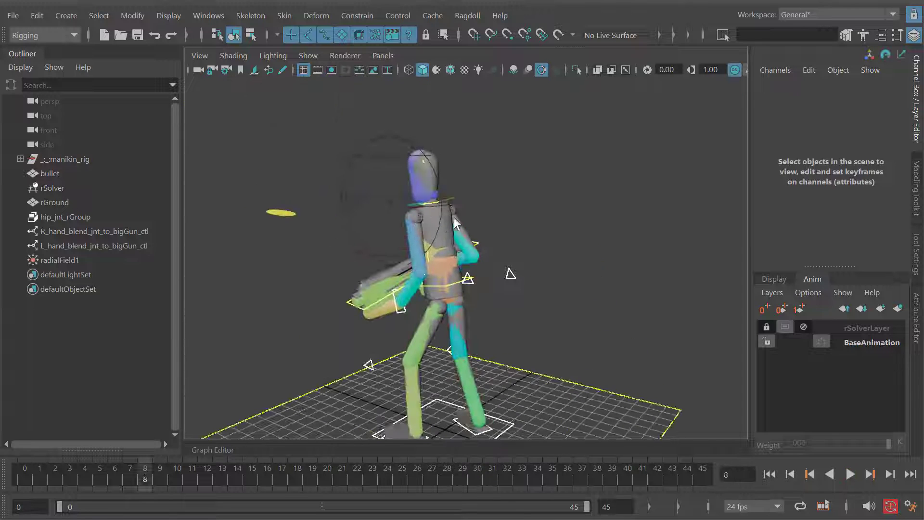
key(alt+v)
key(alt+shift+v)
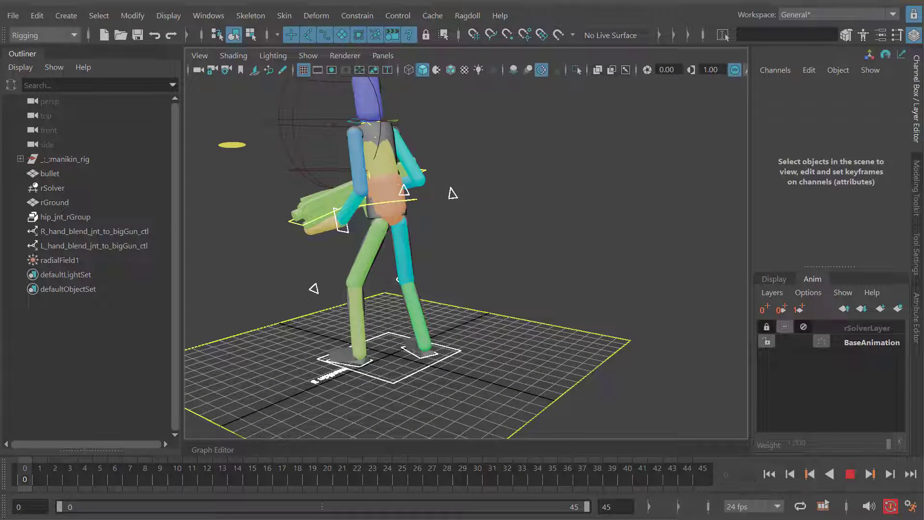
alt+middle_drag(445, 217, 463, 238)
key(Escape)
Step: Replace the left foot marker's box with the L_foot_geo mesh using Replace Mesh
alt+drag(408, 285, 560, 278)
alt+middle_drag(560, 278, 486, 270)
scroll(422, 210, up, 5)
alt+drag(385, 186, 374, 201)
alt+middle_drag(430, 238, 435, 111)
alt+drag(372, 193, 406, 207)
alt+right_drag(406, 207, 542, 290)
alt+drag(542, 290, 521, 159)
click(534, 274)
click(494, 258)
click(467, 22)
mouse_move(539, 312)
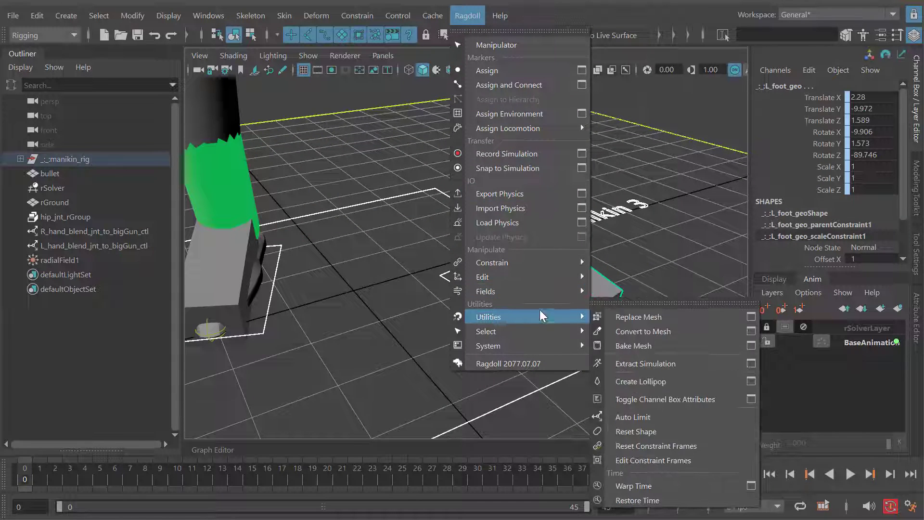
click(640, 316)
alt+middle_drag(284, 266, 385, 283)
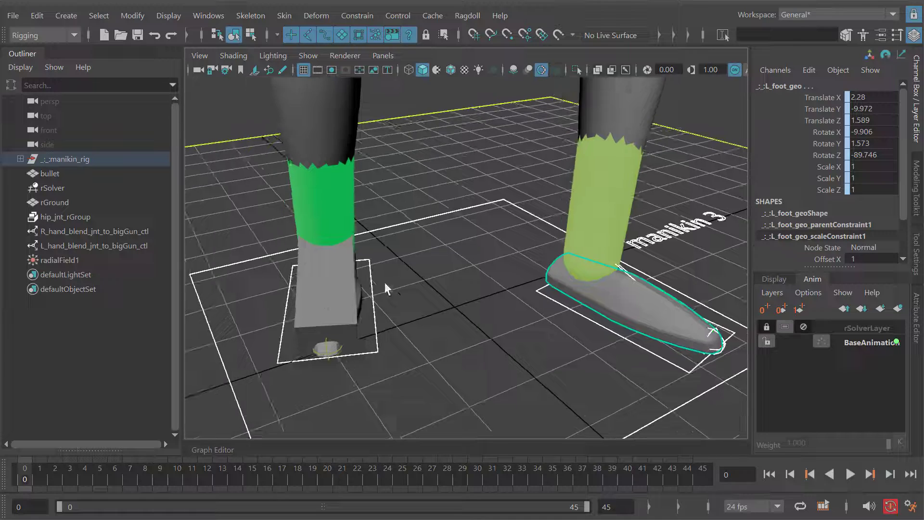
Step: Replace the right foot and both lower-leg marker shapes with their matching manikin meshes
click(284, 304)
alt+right_drag(284, 304, 353, 217)
click(387, 223)
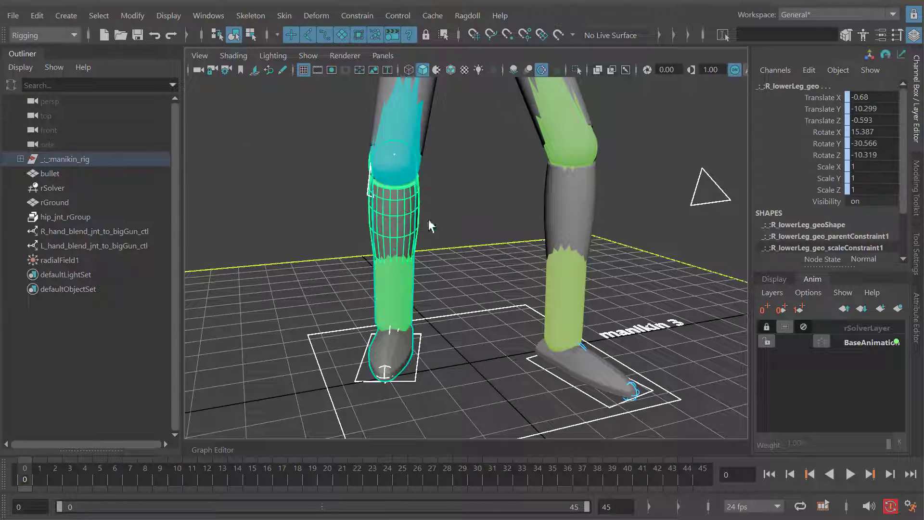
click(580, 218)
Step: Replace the left and right thigh marker capsules with the matching thigh meshes by repeating Replace Mesh
alt+middle_drag(528, 102, 534, 216)
click(535, 216)
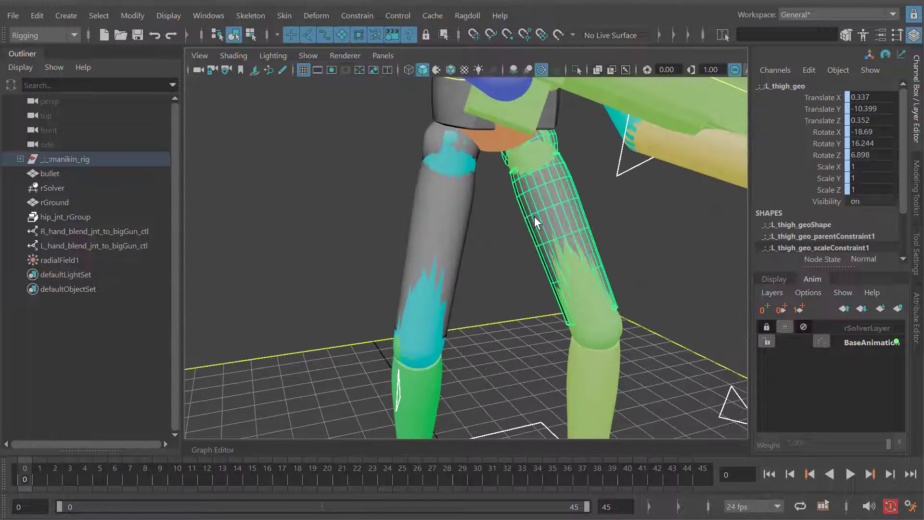
click(577, 206)
click(524, 204)
shift+click(524, 204)
key(g)
click(456, 216)
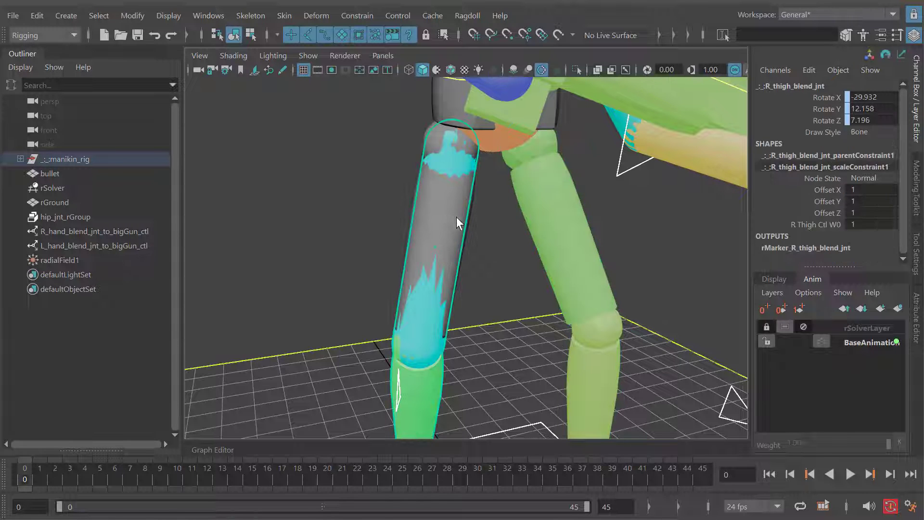
shift+click(456, 217)
key(g)
Step: Replace the hip marker's capsule with the manikin's pelvis mesh by repeating Replace Mesh
alt+middle_drag(476, 96, 495, 208)
click(412, 223)
mouse_move(412, 223)
alt+mouse_down()
mouse_move(458, 220)
mouse_move(463, 207)
alt+mouse_up()
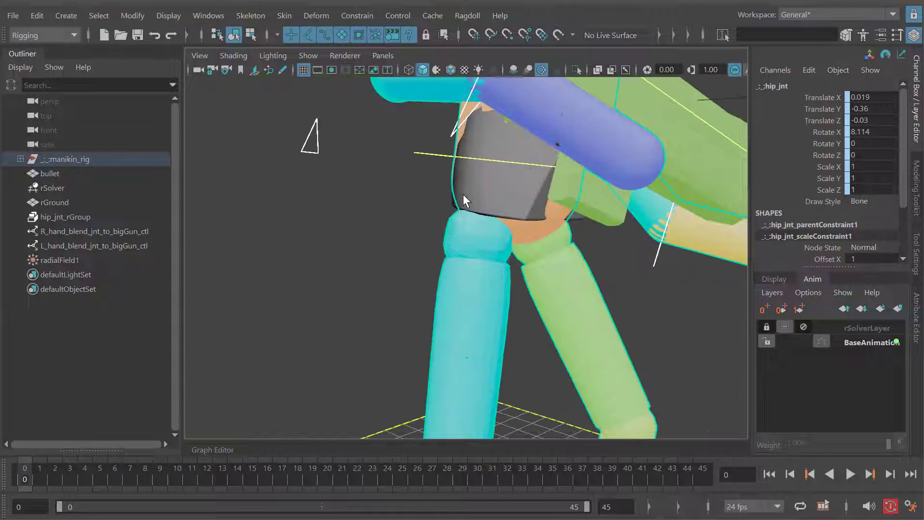
shift+click(469, 188)
key(g)
Step: Replace the torso and head marker capsules with the manikin's torso and head meshes by repeating Replace Mesh
alt+middle_drag(509, 116, 520, 269)
click(625, 194)
mouse_move(625, 194)
alt+mouse_down()
mouse_move(573, 207)
mouse_move(496, 176)
alt+mouse_up()
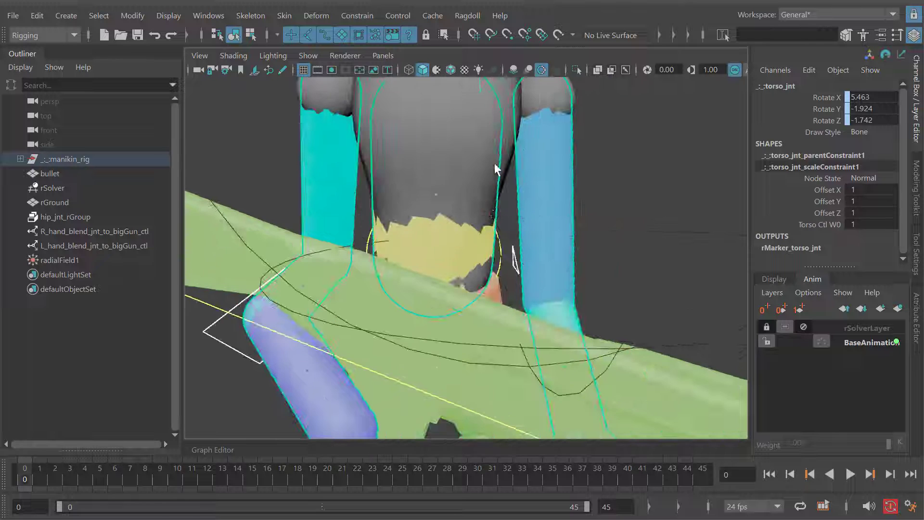
shift+click(495, 164)
key(g)
alt+middle_drag(486, 94, 499, 189)
click(401, 215)
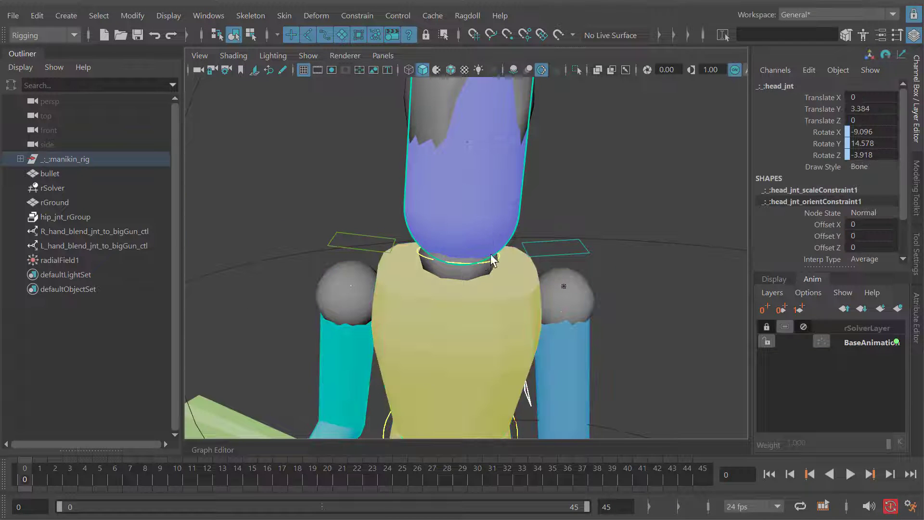
click(498, 208)
alt+drag(497, 208, 563, 278)
Step: Replace the left and right upper-arm marker shapes with the L_upperArm_geo and R_upperArm_geo meshes
click(515, 229)
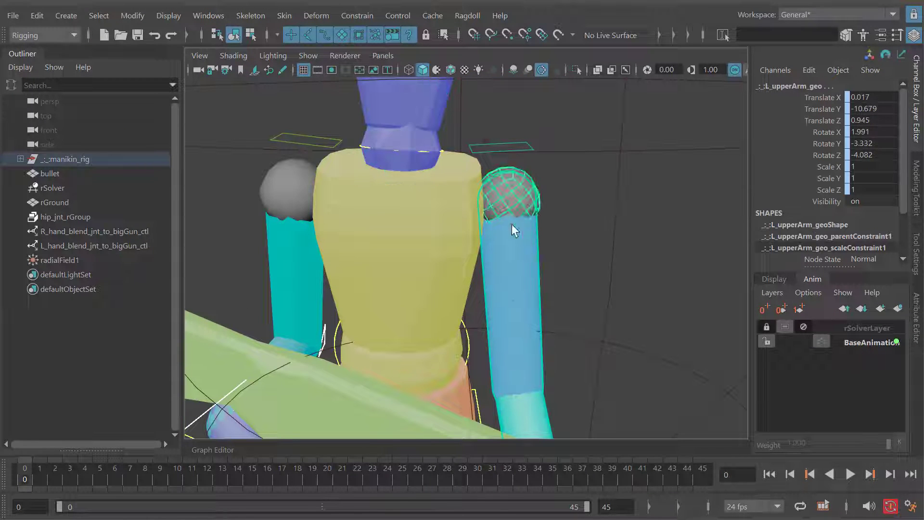
click(294, 245)
alt+drag(362, 255, 481, 251)
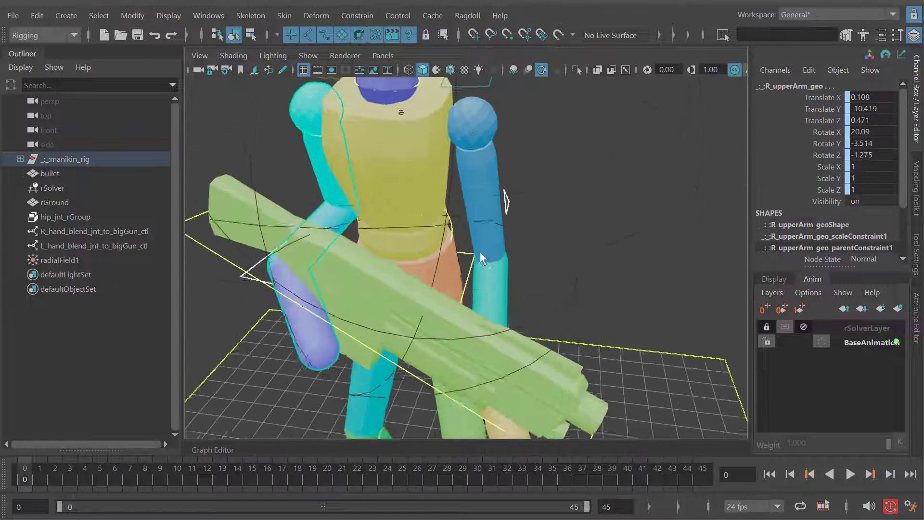
Step: Replace the left and right lower-arm marker capsules with the matching forearm meshes by repeating Replace Mesh
click(483, 255)
alt+right_drag(485, 255, 640, 284)
click(487, 255)
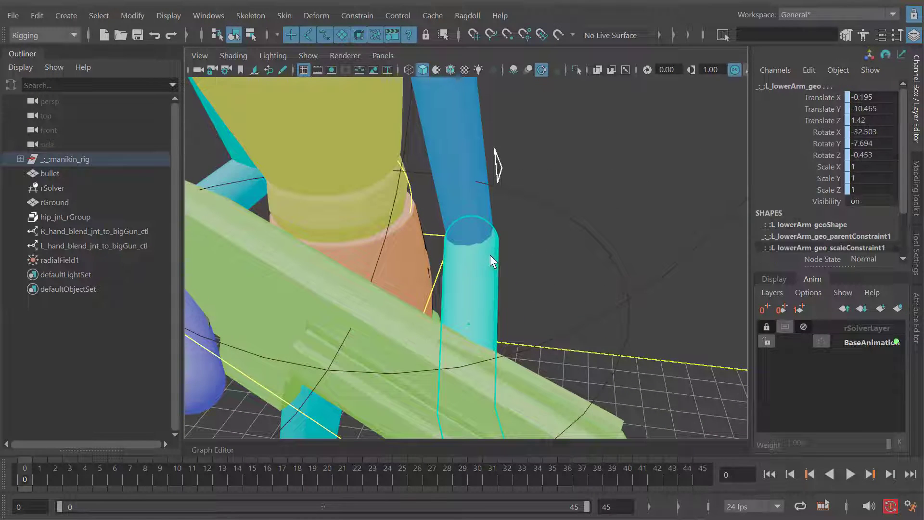
alt+drag(496, 269, 444, 248)
click(417, 229)
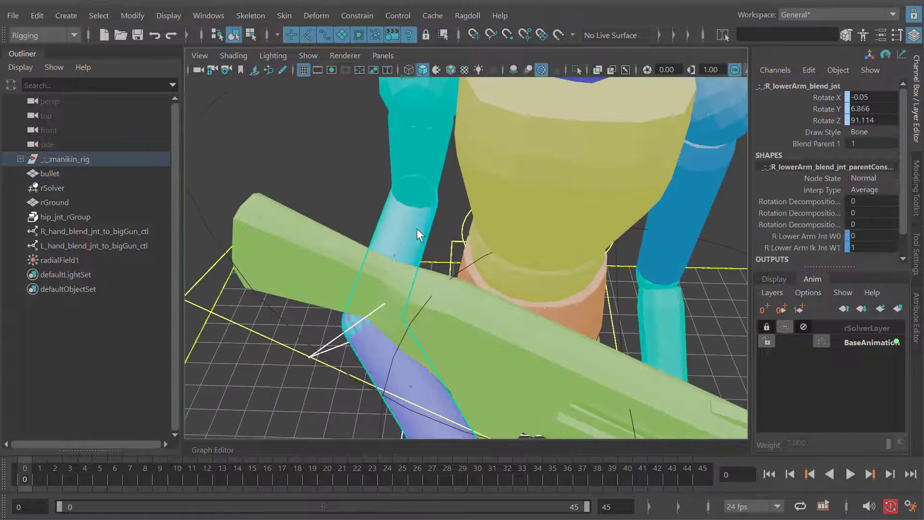
click(417, 228)
alt+middle_drag(380, 348, 420, 242)
Step: Replace the hand marker shapes with the matching hand meshes, starting with R_hand_geo, and clear the selection
click(414, 282)
click(427, 287)
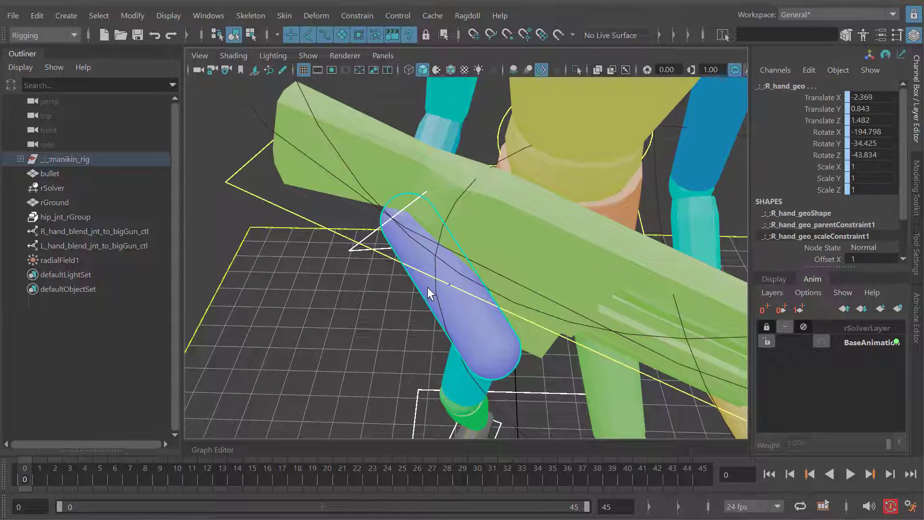
alt+drag(495, 310, 575, 163)
click(550, 331)
click(550, 331)
alt+drag(588, 117, 478, 291)
click(509, 306)
Step: Play the simulation and examine up close how the mesh-shaped manikin markers land on the ground plane
key(alt+v)
key(alt+v)
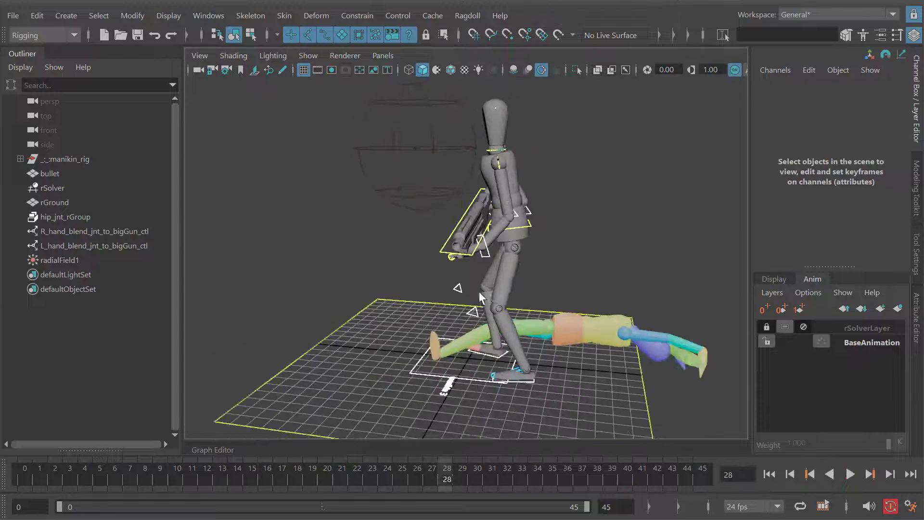
key(alt+v)
alt+middle_drag(689, 373, 582, 275)
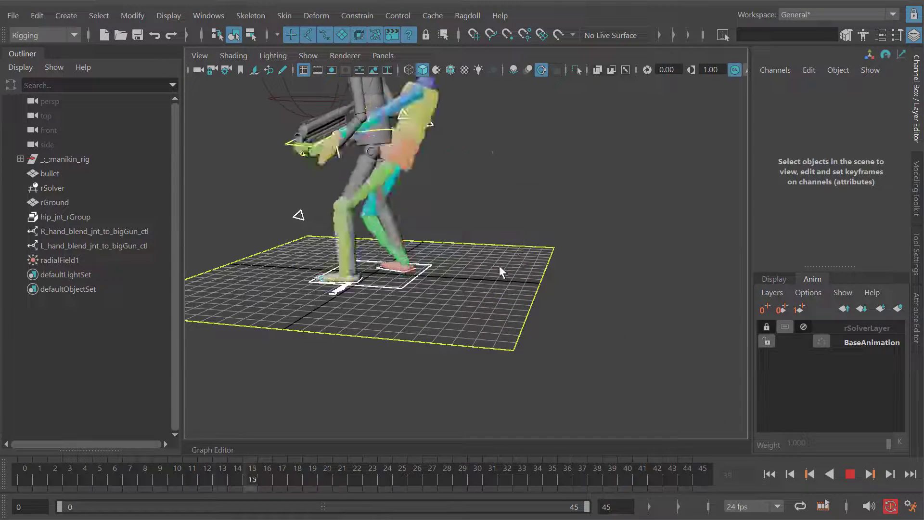
alt+middle_drag(530, 328, 541, 239)
alt+right_drag(540, 239, 597, 226)
alt+right_drag(484, 213, 593, 218)
key(alt+v)
key(alt+v)
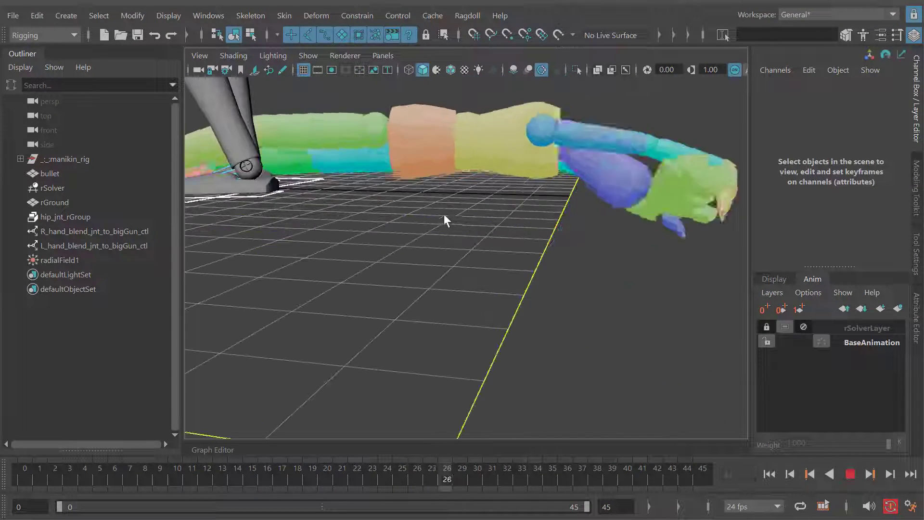
alt+right_drag(323, 187, 542, 232)
key(alt+v)
alt+middle_drag(541, 232, 500, 212)
key(alt+v)
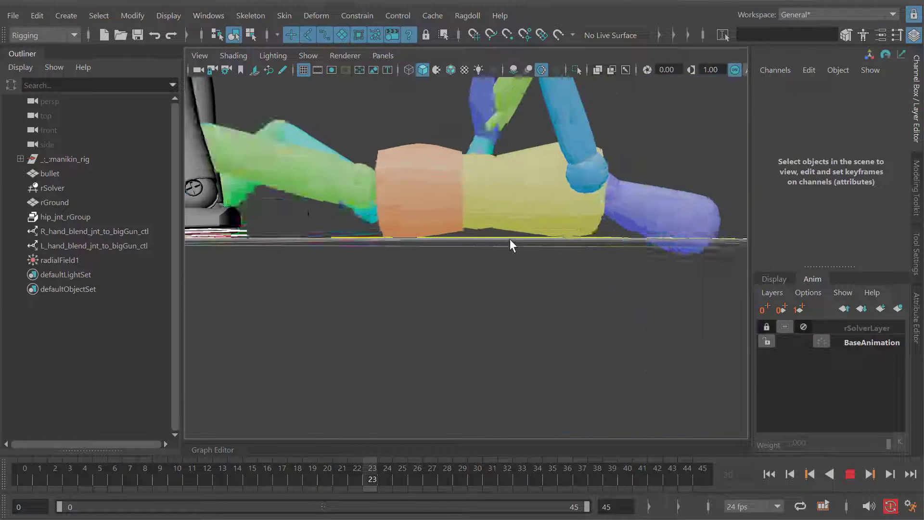
Step: Review the manikin's backward fall from a wider view, replaying and scrubbing through the simulation
scroll(510, 238, down, 4)
alt+drag(510, 239, 543, 254)
alt+right_drag(526, 223, 520, 199)
alt+drag(520, 202, 481, 256)
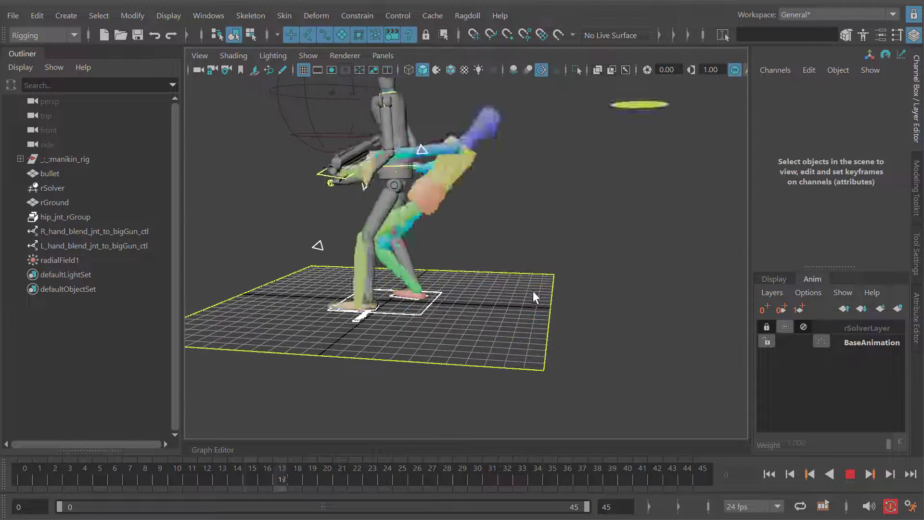
alt+drag(457, 232, 476, 254)
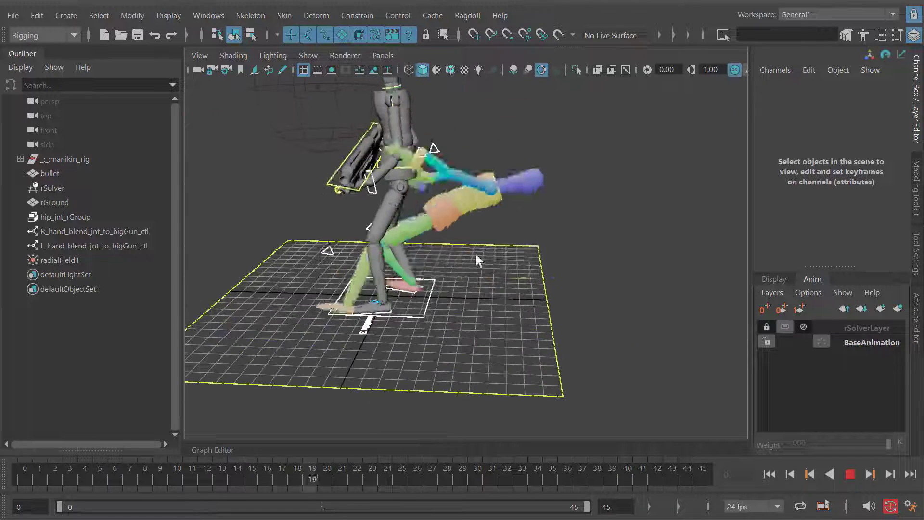
key(k)
drag(614, 272, 276, 233)
alt+drag(337, 226, 454, 245)
key(alt+v)
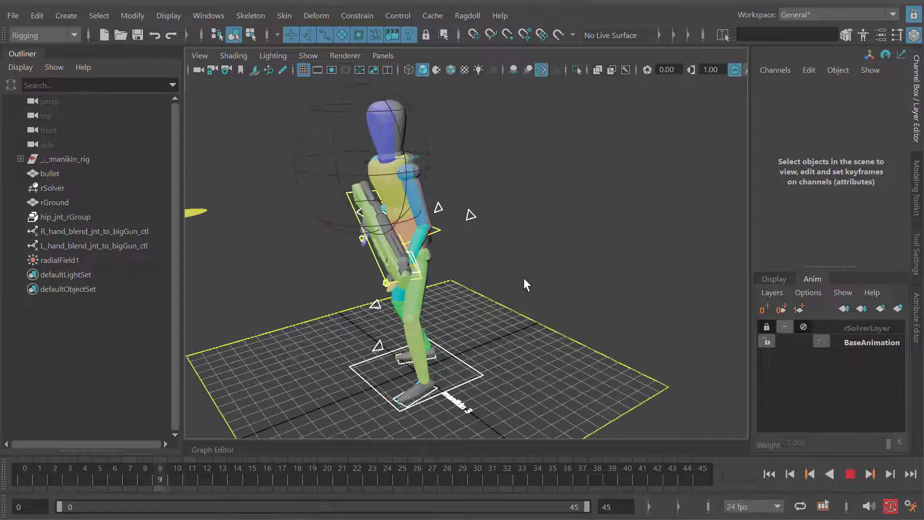
key(alt+v)
alt+drag(527, 273, 419, 293)
key(alt+v)
key(alt+shift+v)
Step: Replay the fall from the start while examining it from other sides of the manikin
alt+drag(528, 336, 443, 307)
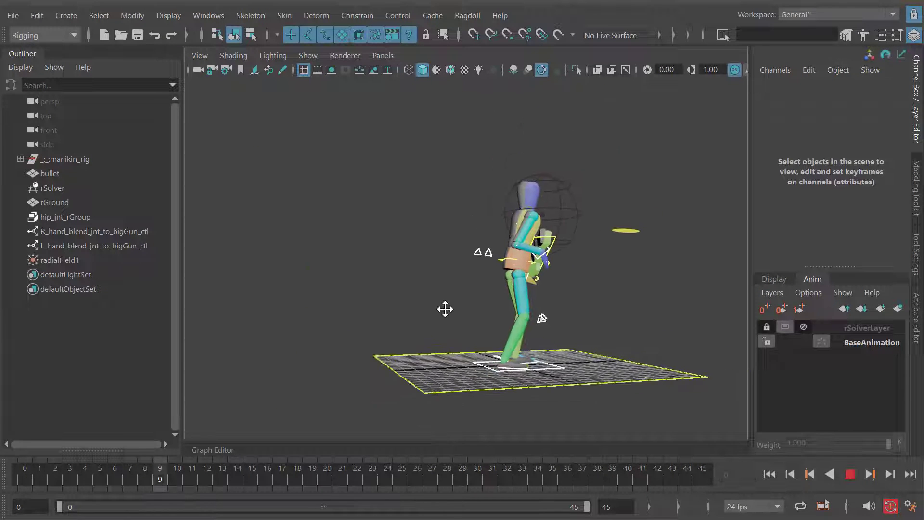
alt+drag(411, 354, 27, 254)
alt+drag(626, 231, 490, 258)
alt+drag(597, 274, 471, 281)
key(alt+shift+v)
key(alt+v)
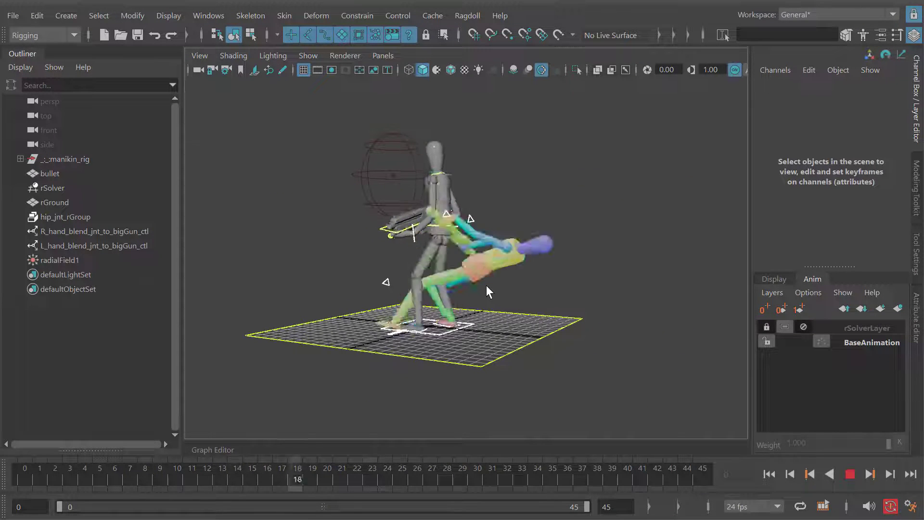
key(alt+v)
key(alt+v)
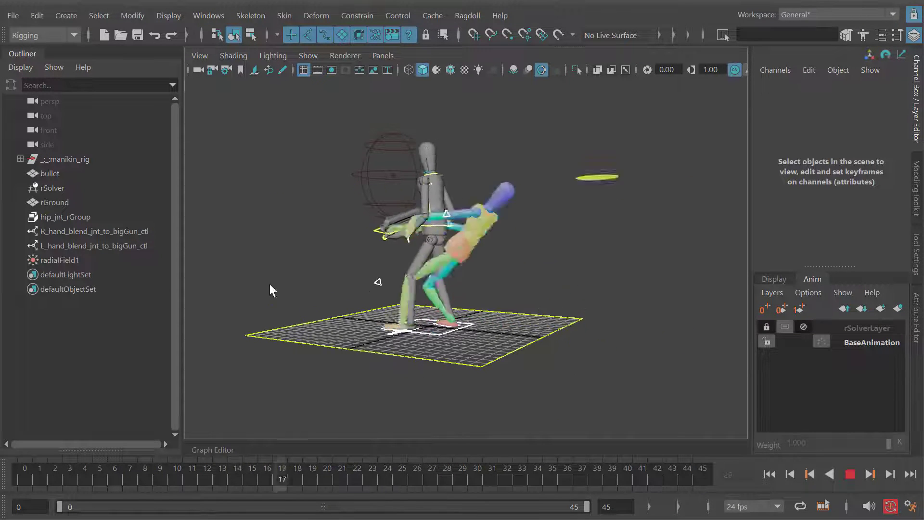
Step: Select hip_jnt_rGroup and step between frames 12 and 16 to check its animated Rotate Stiffness
click(68, 217)
key(alt+v)
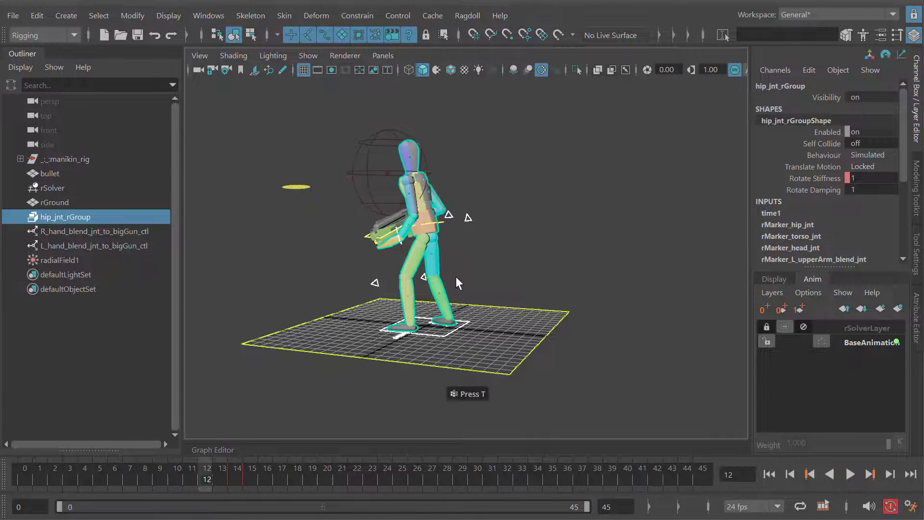
key(alt+period)
key(alt+period)
key(alt+period)
key(alt+period)
key(alt+comma)
key(alt+comma)
key(alt+period)
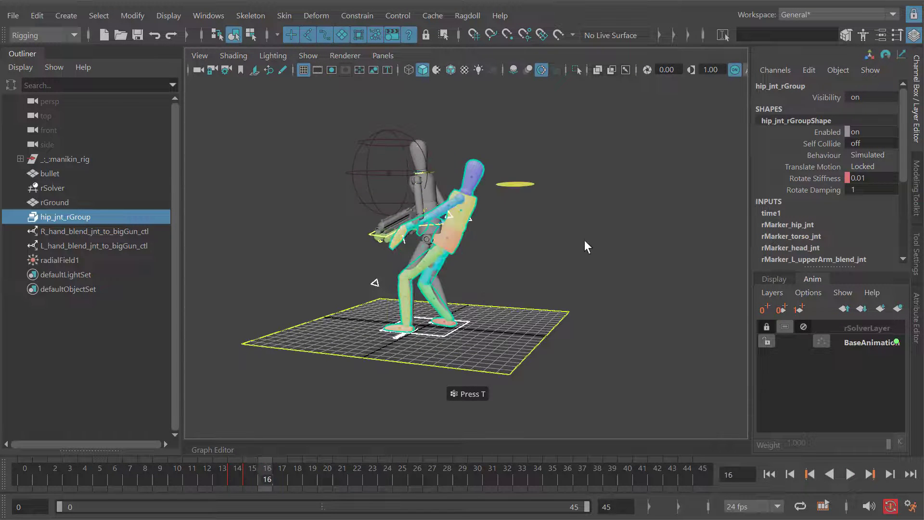
Step: Turn on Self Collide for hip_jnt_rGroup and set its Rotate Stiffness during the fall to 0.03, stepping through the following frames
click(875, 177)
text(0.01)
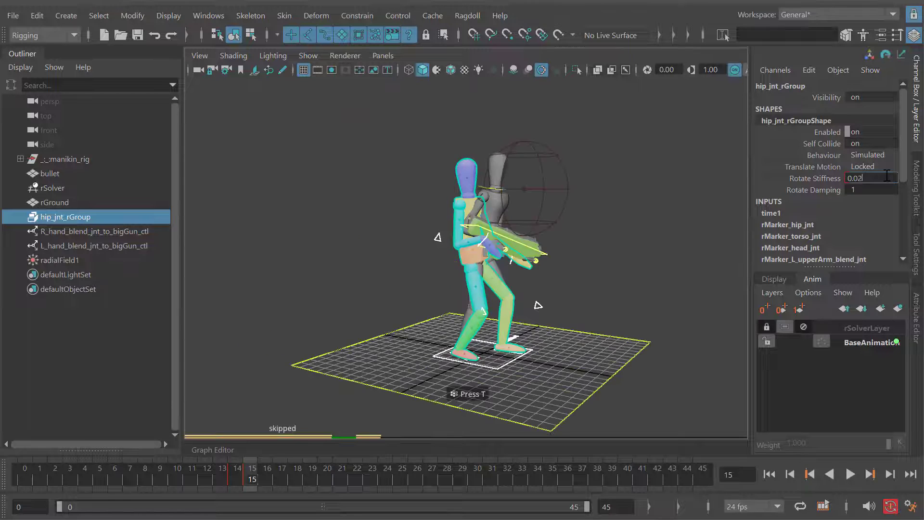
key(Return)
key(alt+period)
key(alt+period)
key(alt+period)
key(alt+period)
key(alt+period)
key(alt+period)
key(alt+period)
key(alt+period)
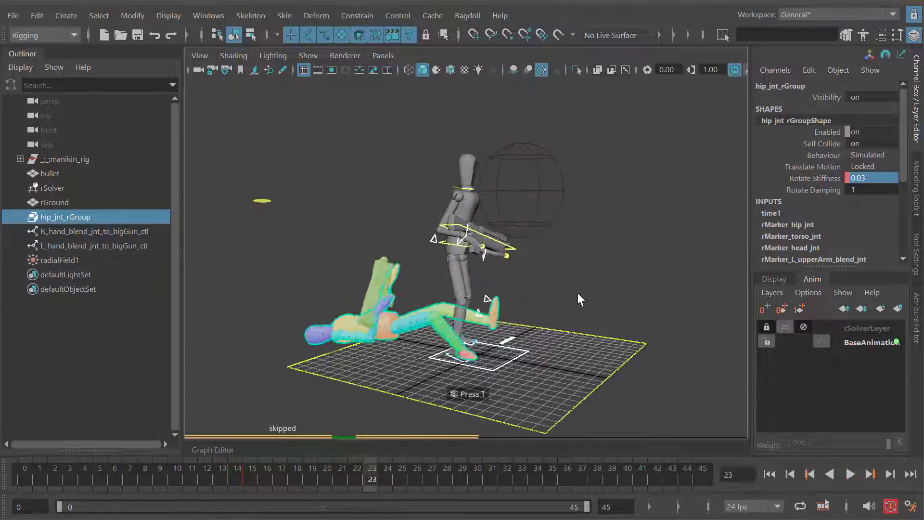
Step: Replay the simulation from the first frame to review the fall with the adjusted stiffness and self-collision
key(alt+shift+v)
key(alt+v)
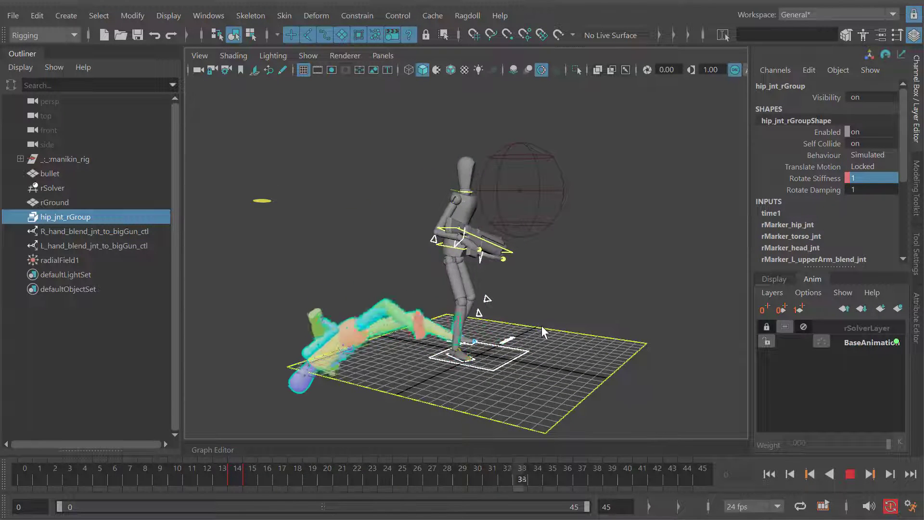
key(alt+v)
key(alt+shift+v)
click(563, 298)
key(alt+v)
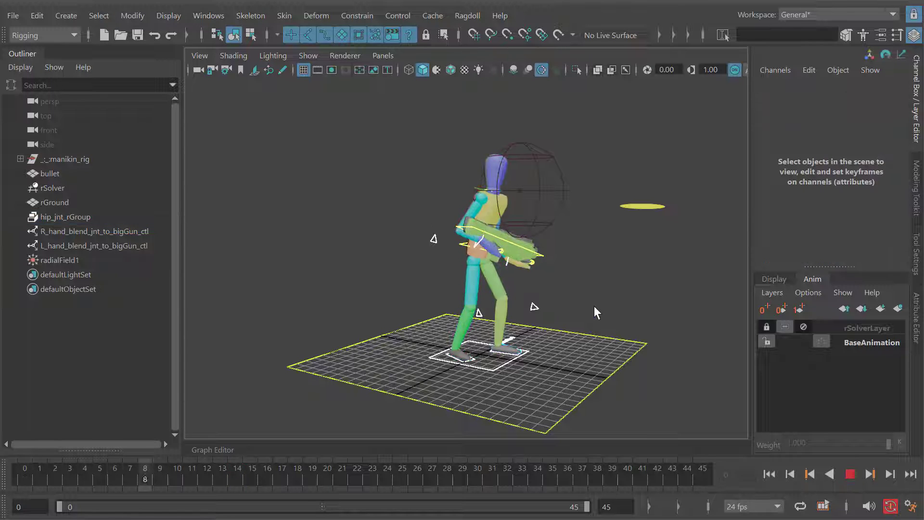
key(alt+v)
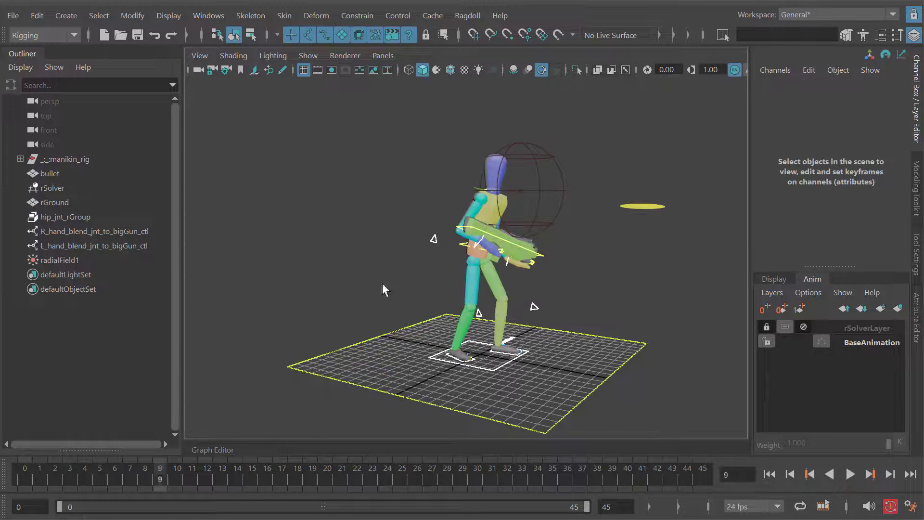
Step: Set the animation end time to 60 and extend the visible playback range to frame 60
double_click(628, 507)
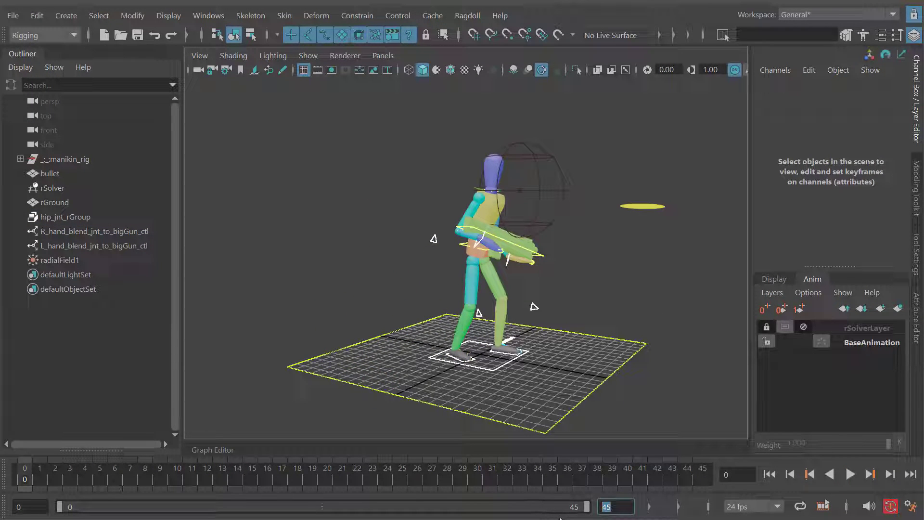
text(60)
key(Return)
drag(459, 513, 586, 507)
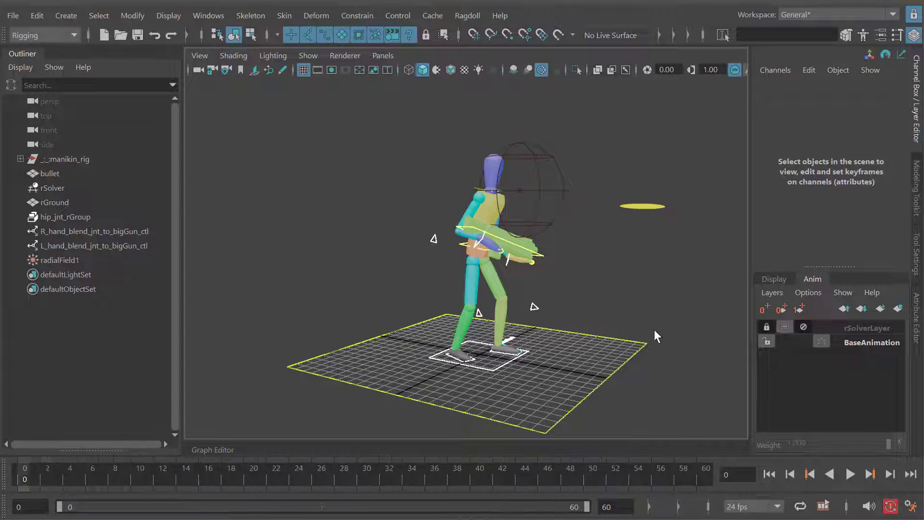
Step: Play the simulation over the extended frame range and check where the manikin falls
key(alt+v)
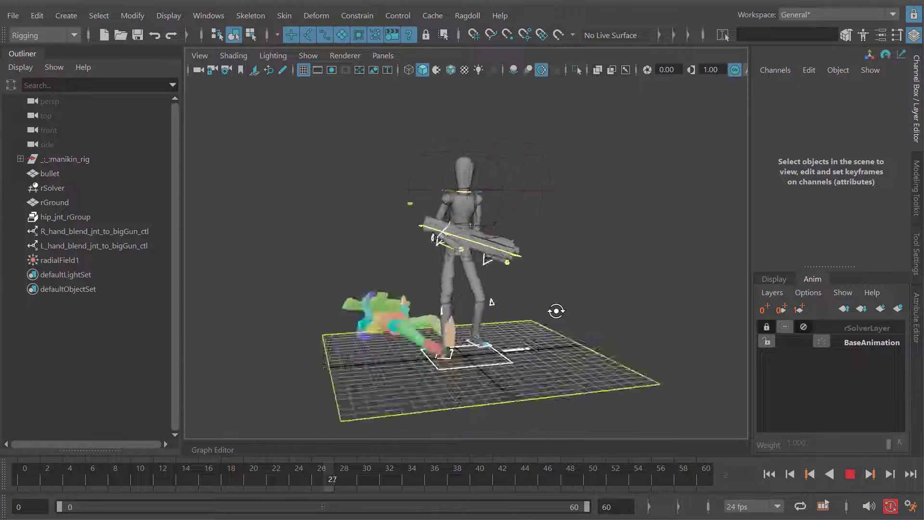
key(alt+v)
alt+drag(524, 305, 510, 321)
key(alt+v)
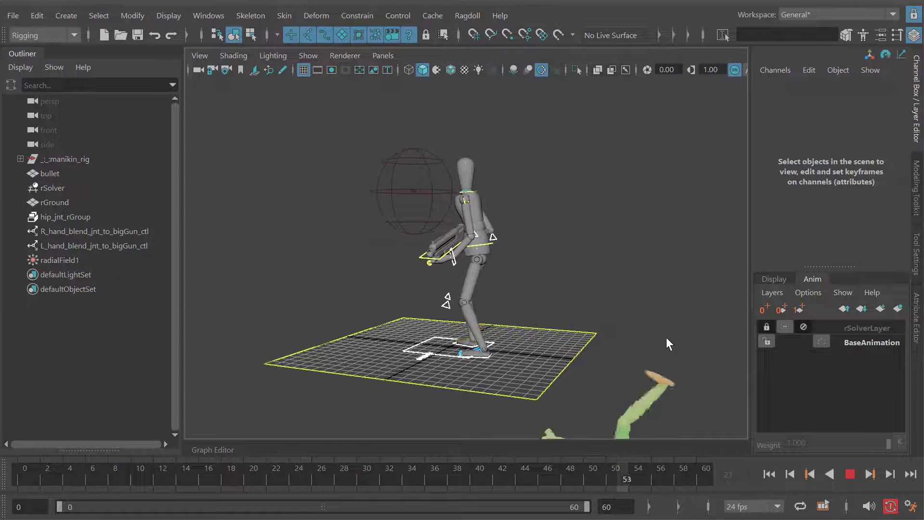
Step: Record the Ragdoll simulation onto the manikin rig from the first frame and hide rSolver
key(alt+shift+v)
click(466, 16)
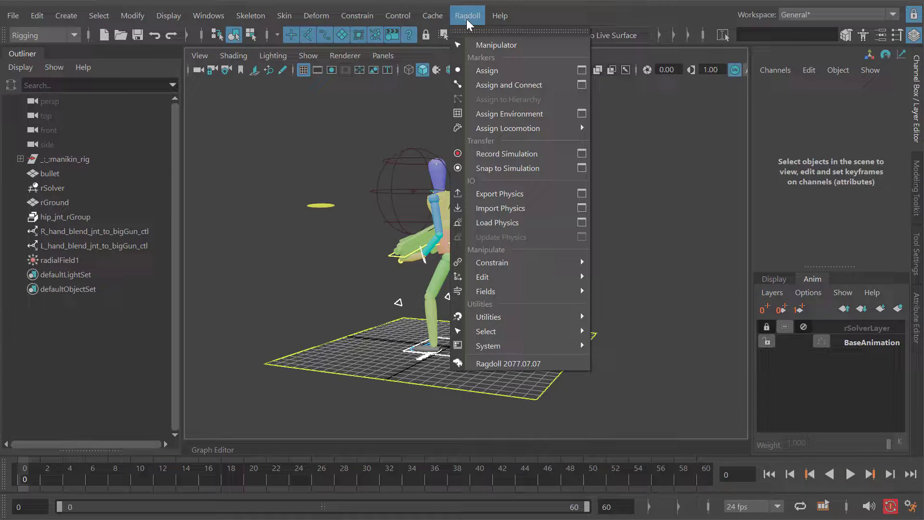
click(498, 150)
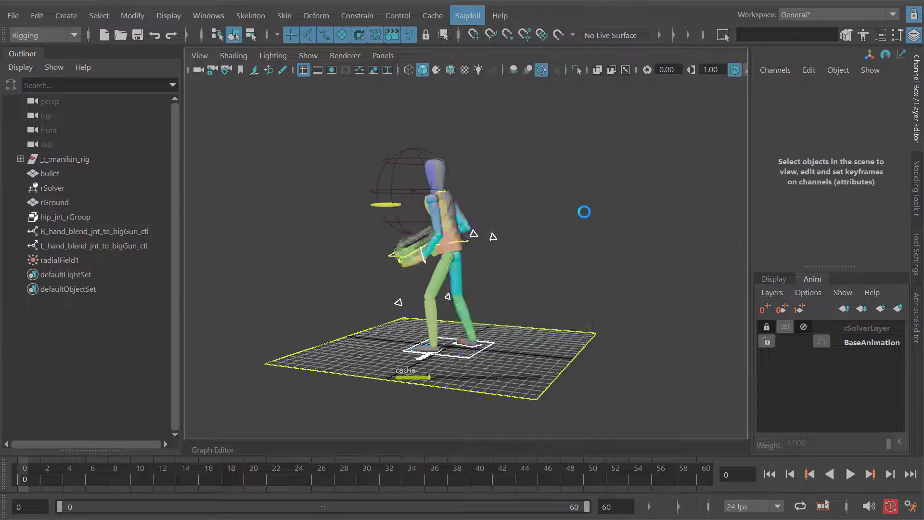
click(66, 188)
click(569, 258)
Step: Play back the recorded rig animation and examine how the manikin falls and tumbles off the ground plane
key(alt+v)
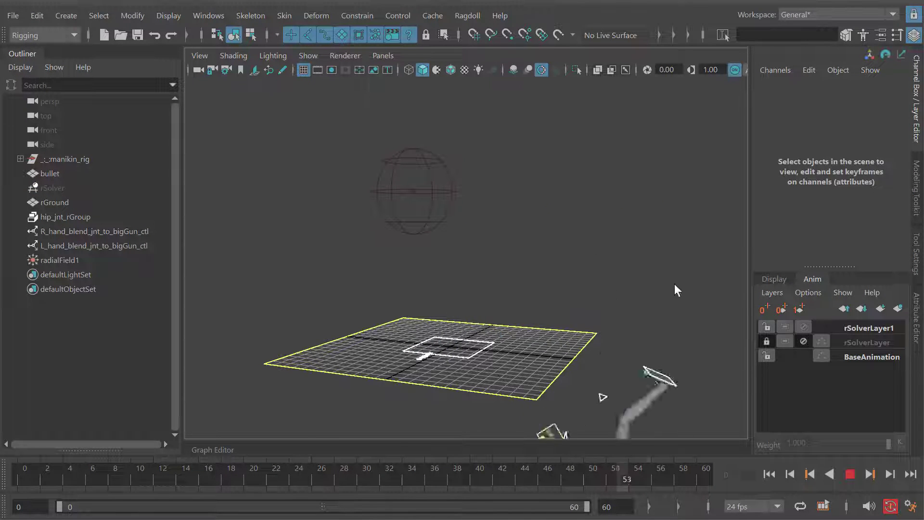
key(alt+shift+v)
alt+middle_drag(580, 239, 542, 220)
alt+drag(542, 220, 559, 244)
key(alt+v)
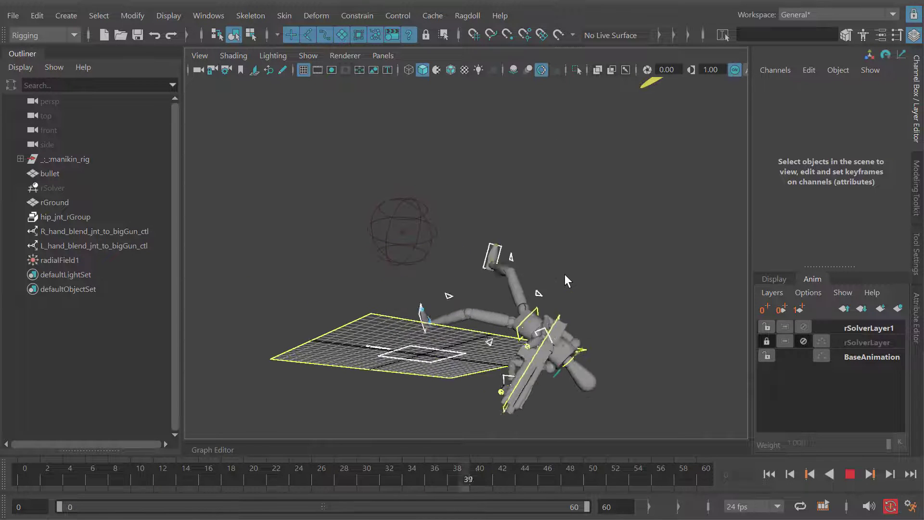
key(alt+v)
key(alt+shift+v)
alt+drag(585, 293, 640, 337)
key(alt+v)
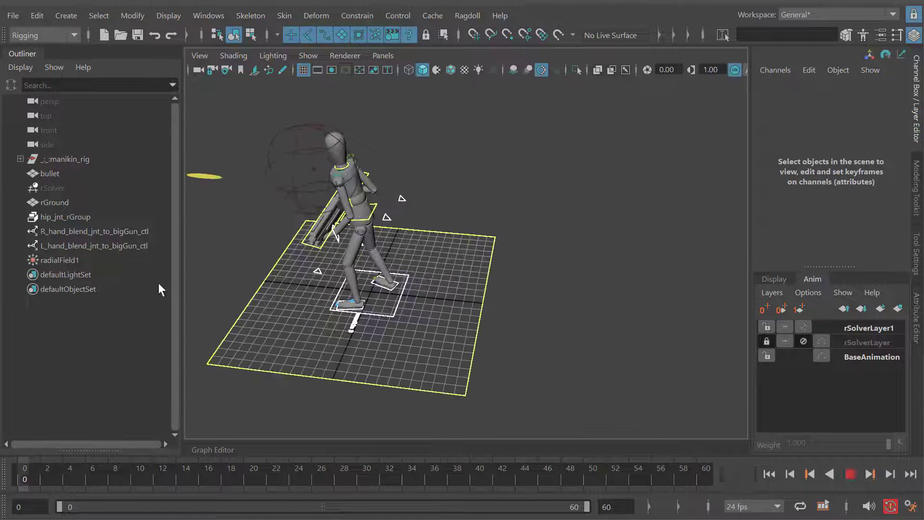
Step: Examine the recorded fall from several angles around the manikin during repeated playback
key(alt+v)
alt+drag(337, 270, 418, 258)
key(alt+v)
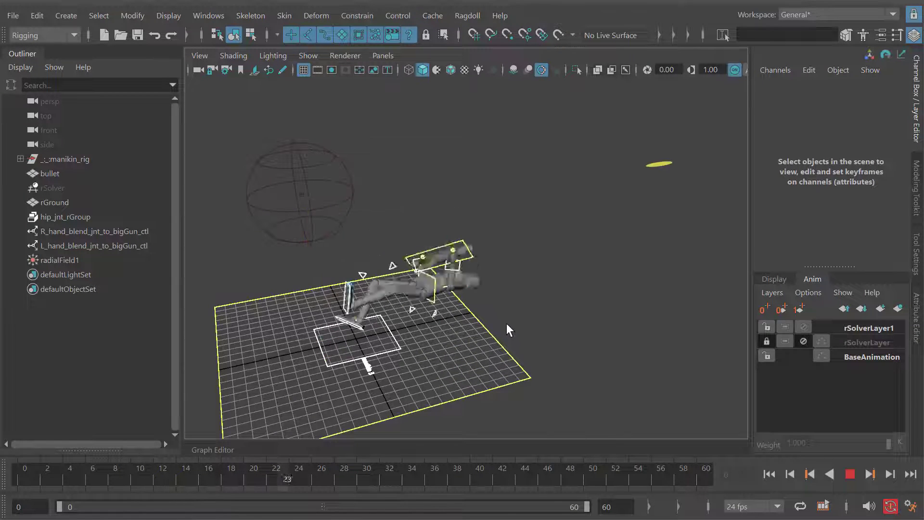
key(alt+v)
alt+drag(371, 283, 433, 255)
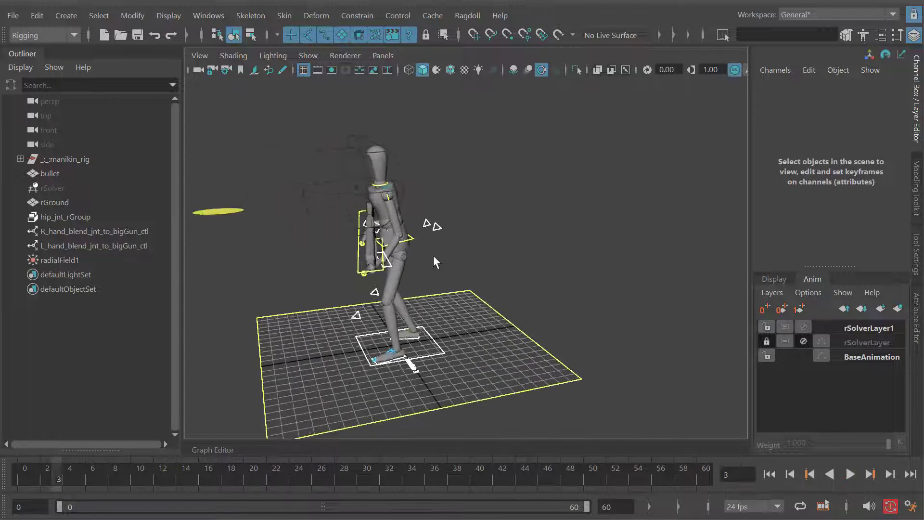
alt+drag(427, 291, 589, 302)
key(alt+v)
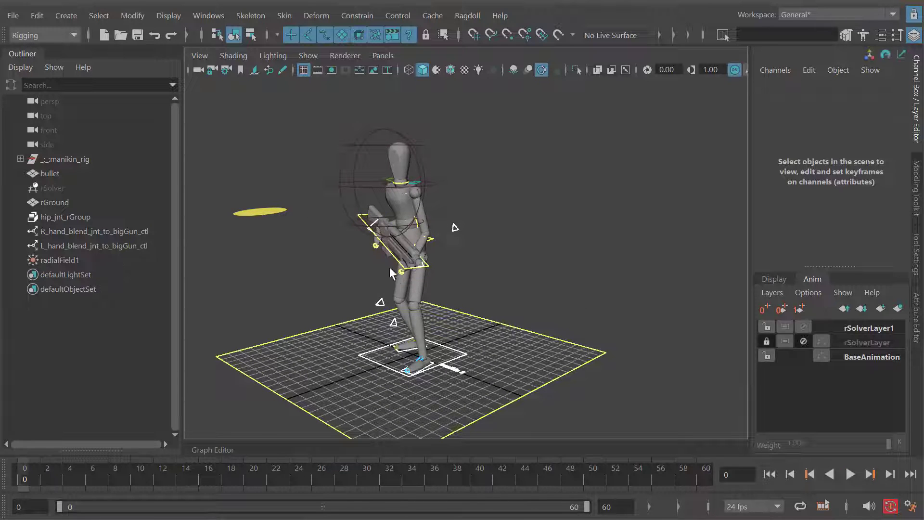
key(alt+v)
Step: Select the rSolverLayer1 animation layer and replay the recorded fall from the first frame
key(alt+shift+v)
alt+right_drag(423, 216, 470, 215)
alt+middle_drag(371, 229, 381, 249)
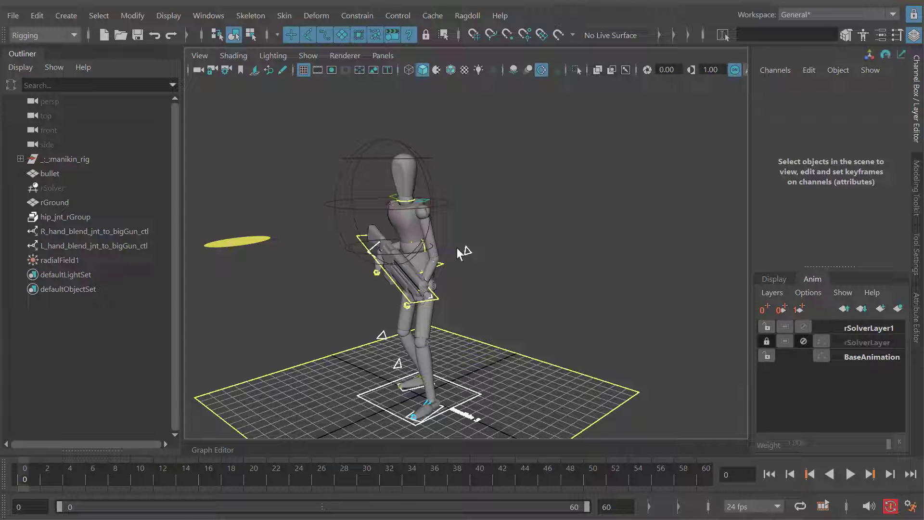
click(857, 329)
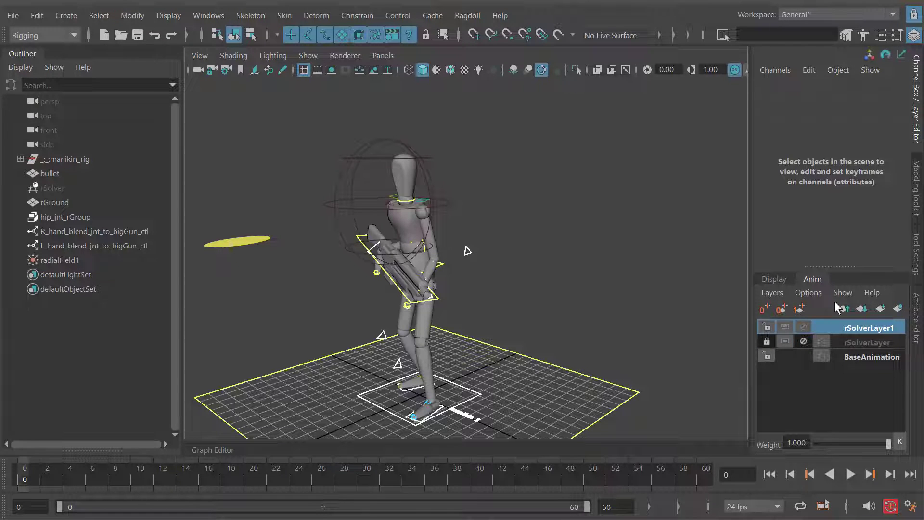
key(alt+v)
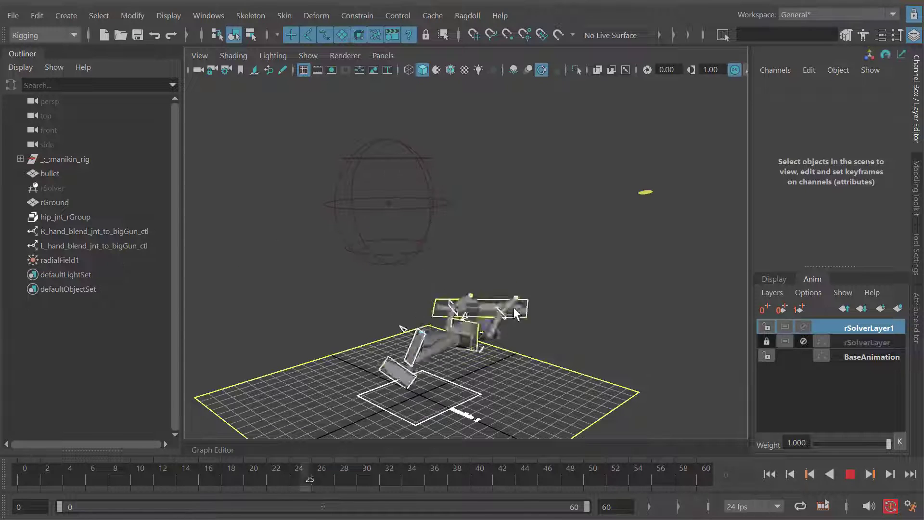